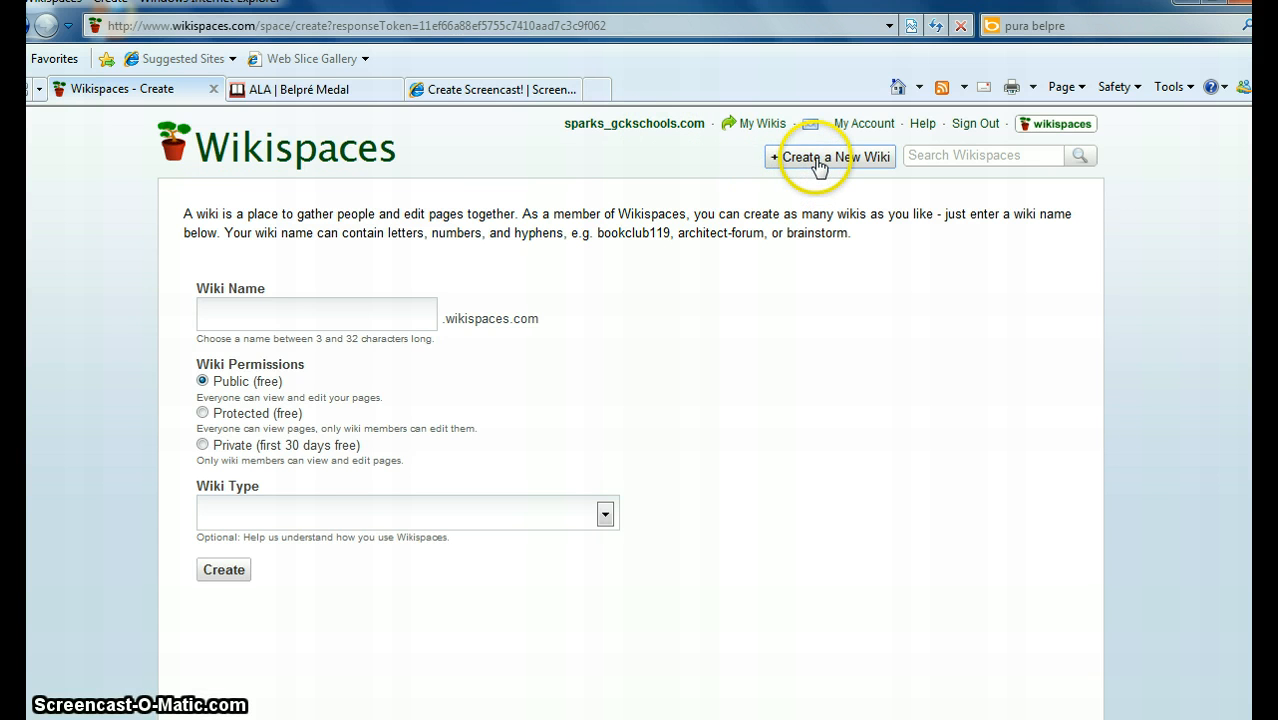
- Open the Themes and Colors settings of the Literature Connections wiki
mouse_move(770, 130)
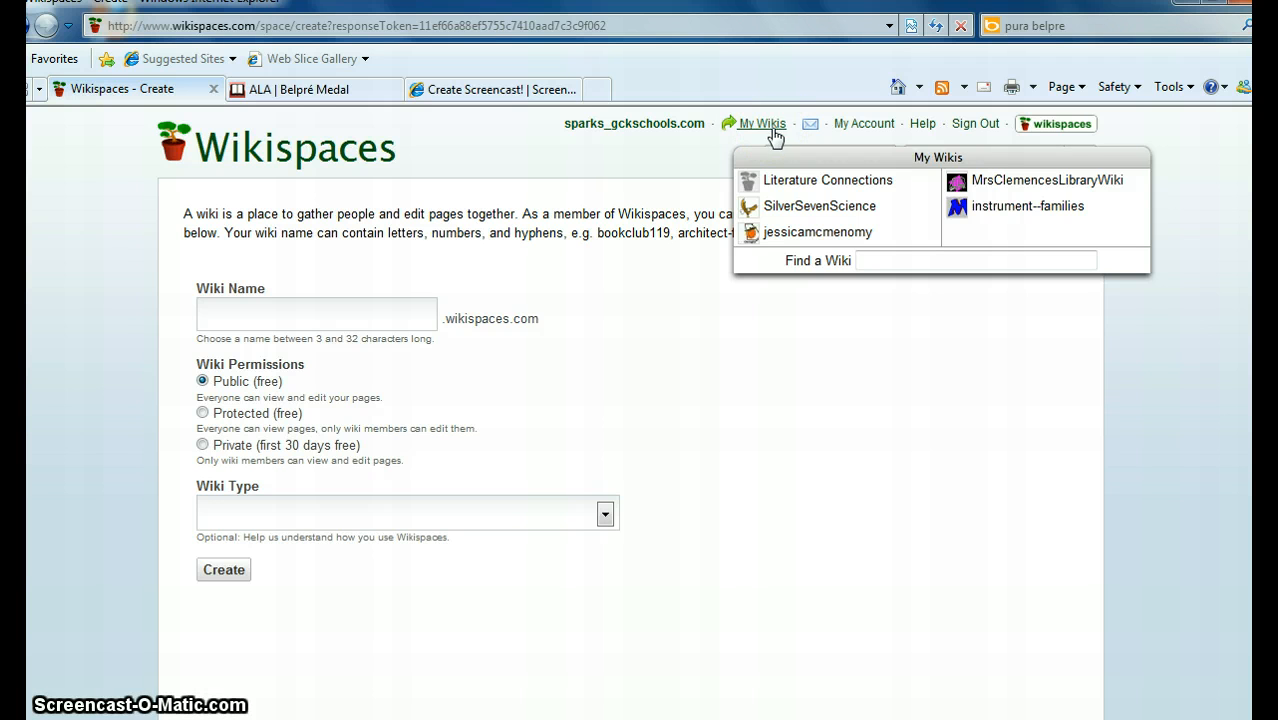
left_click(802, 184)
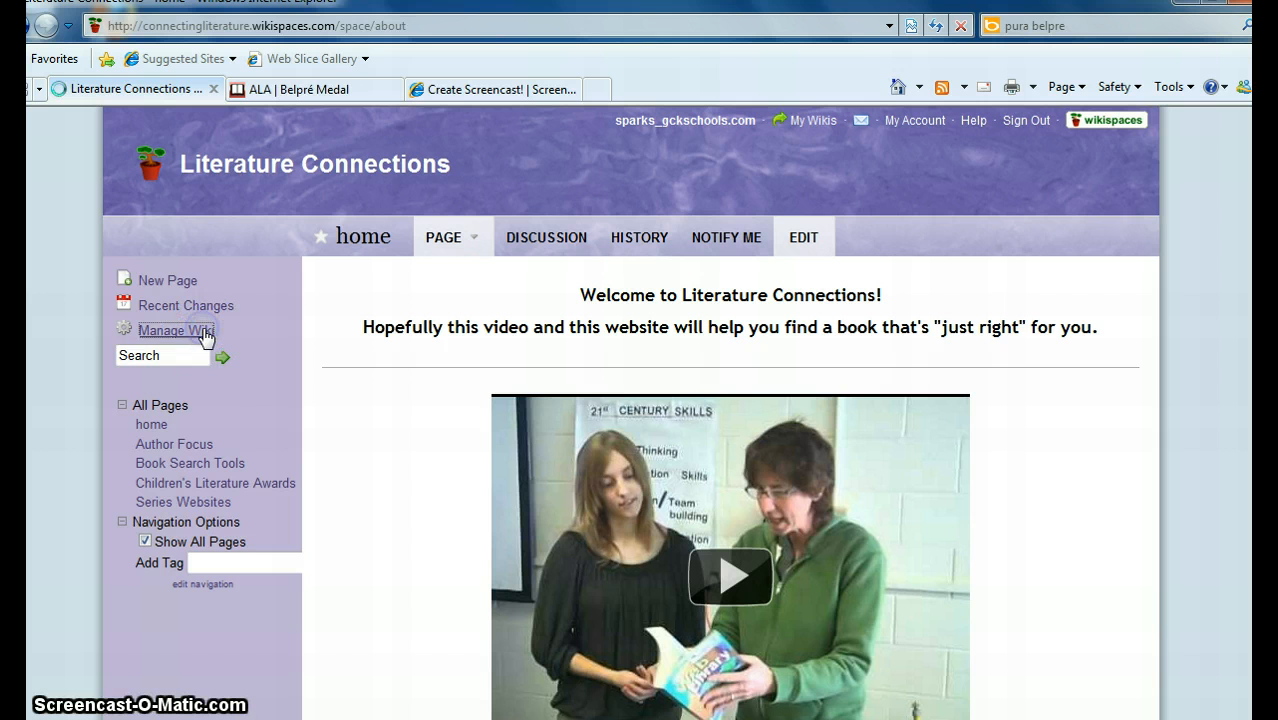
left_click(204, 334)
scroll(400, 447, "down", 3)
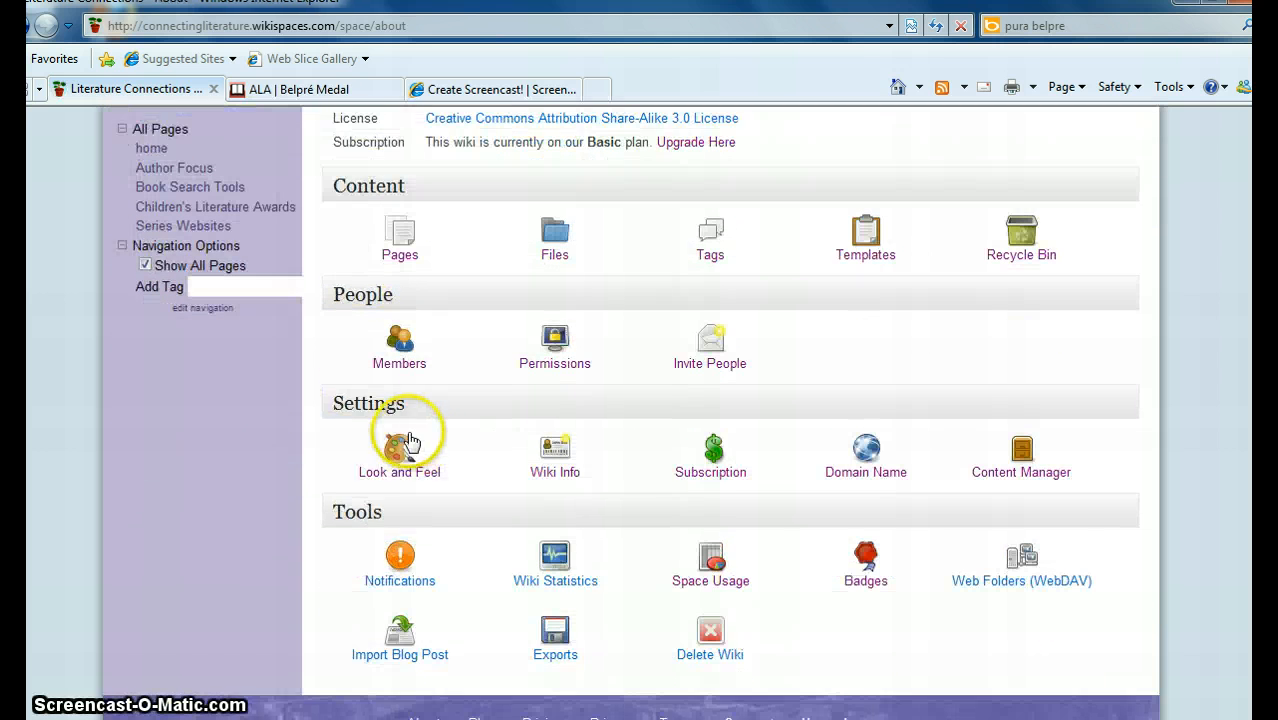
left_click(400, 449)
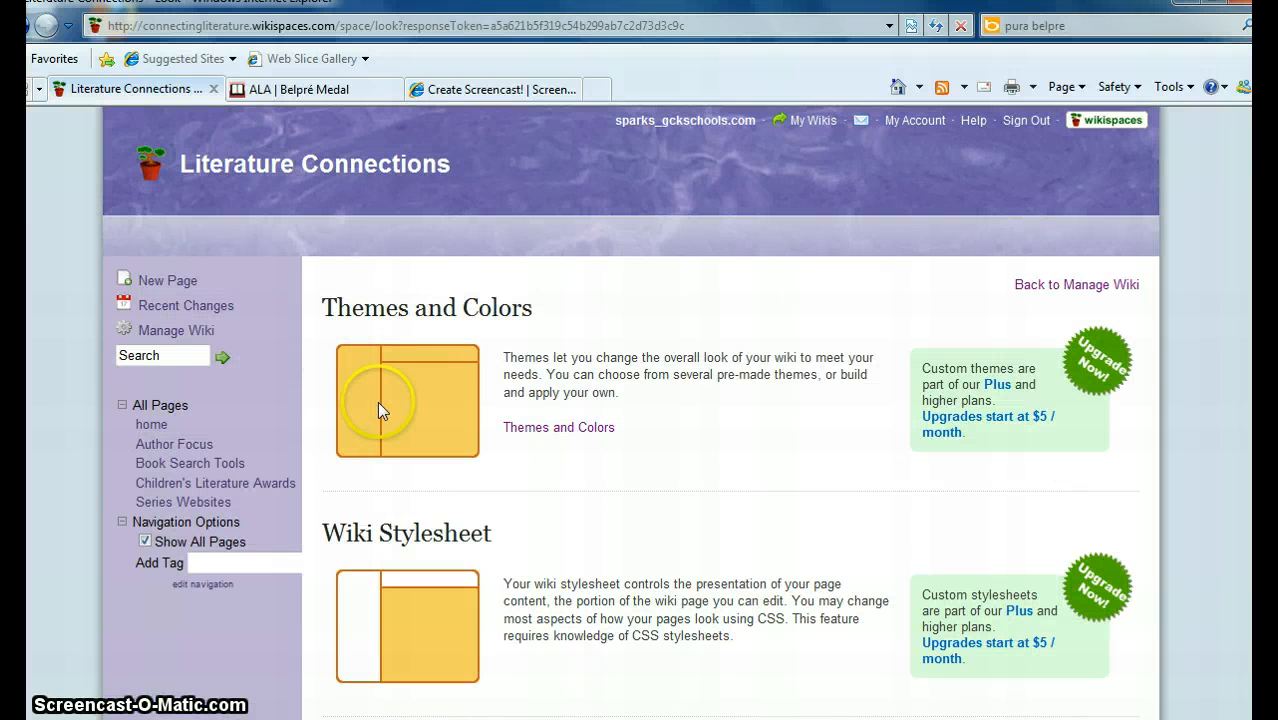
left_click(542, 428)
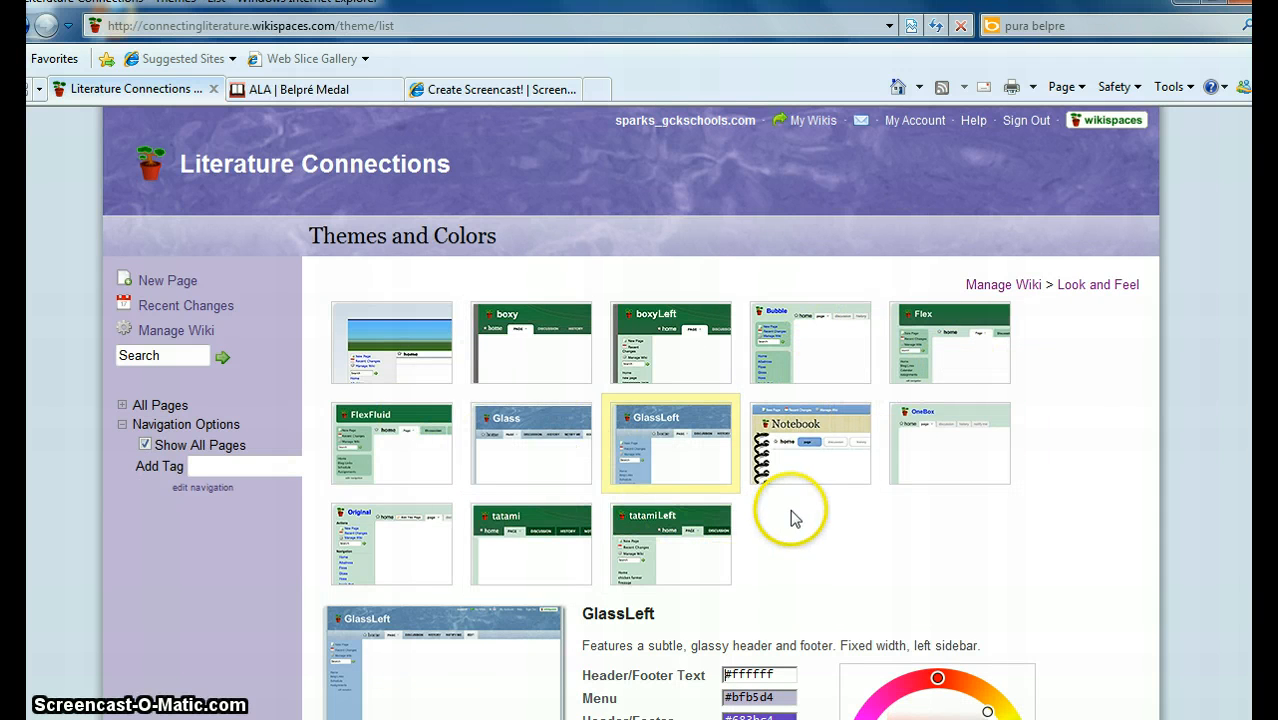
- Review the available themes and apply the GlassLeft theme to the wiki
scroll(792, 510, "down", 1)
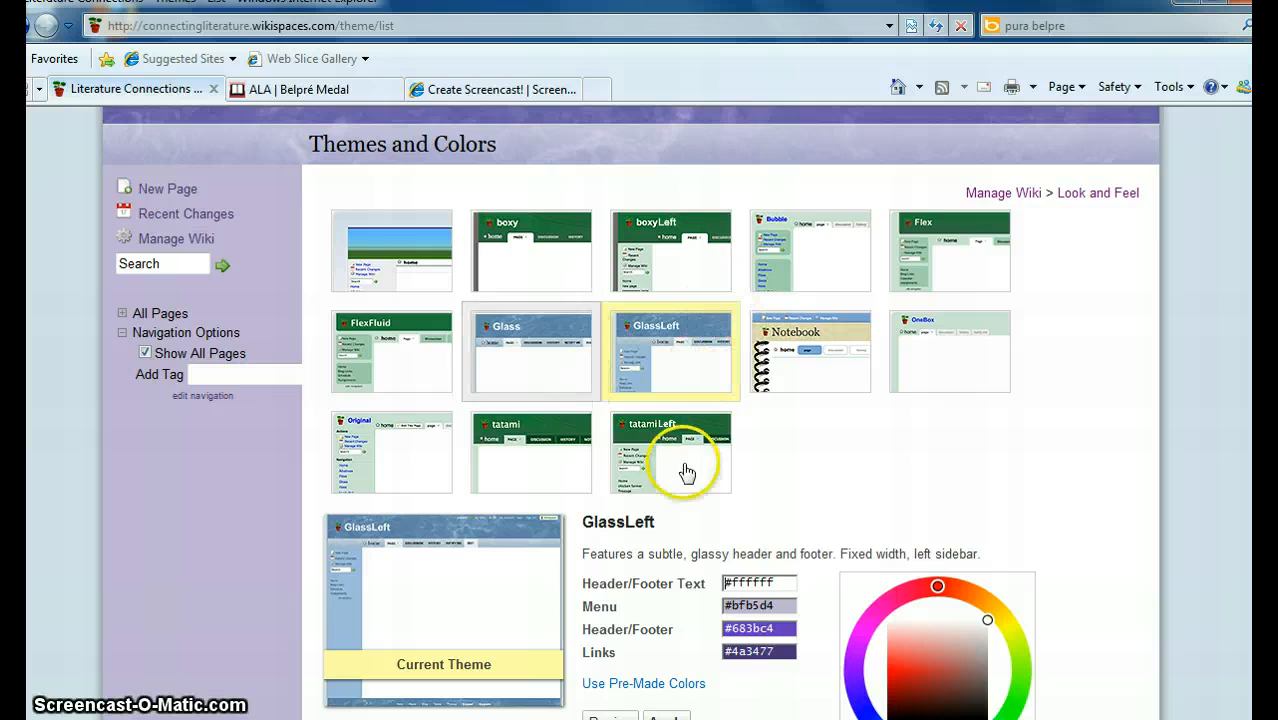
scroll(836, 446, "down", 3)
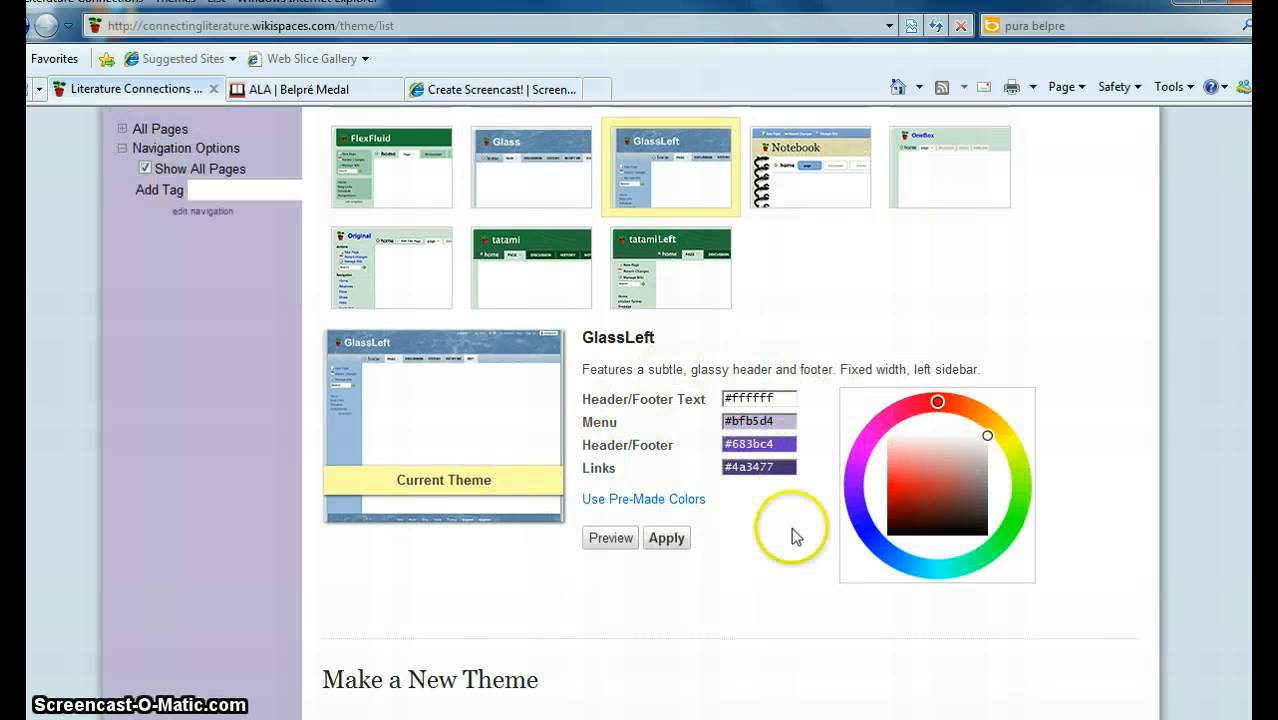
left_click(665, 541)
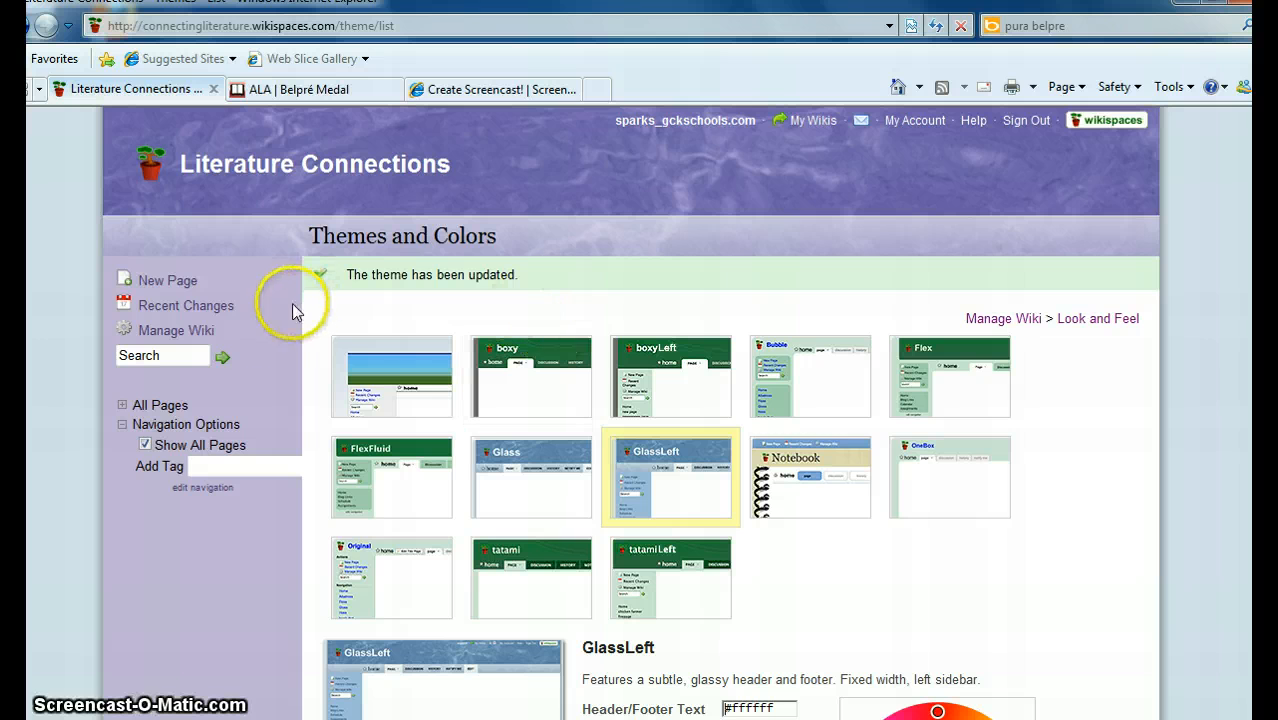
- Open the wiki's Look and Feel settings and review the Logo section and the existing header logo
left_click(179, 334)
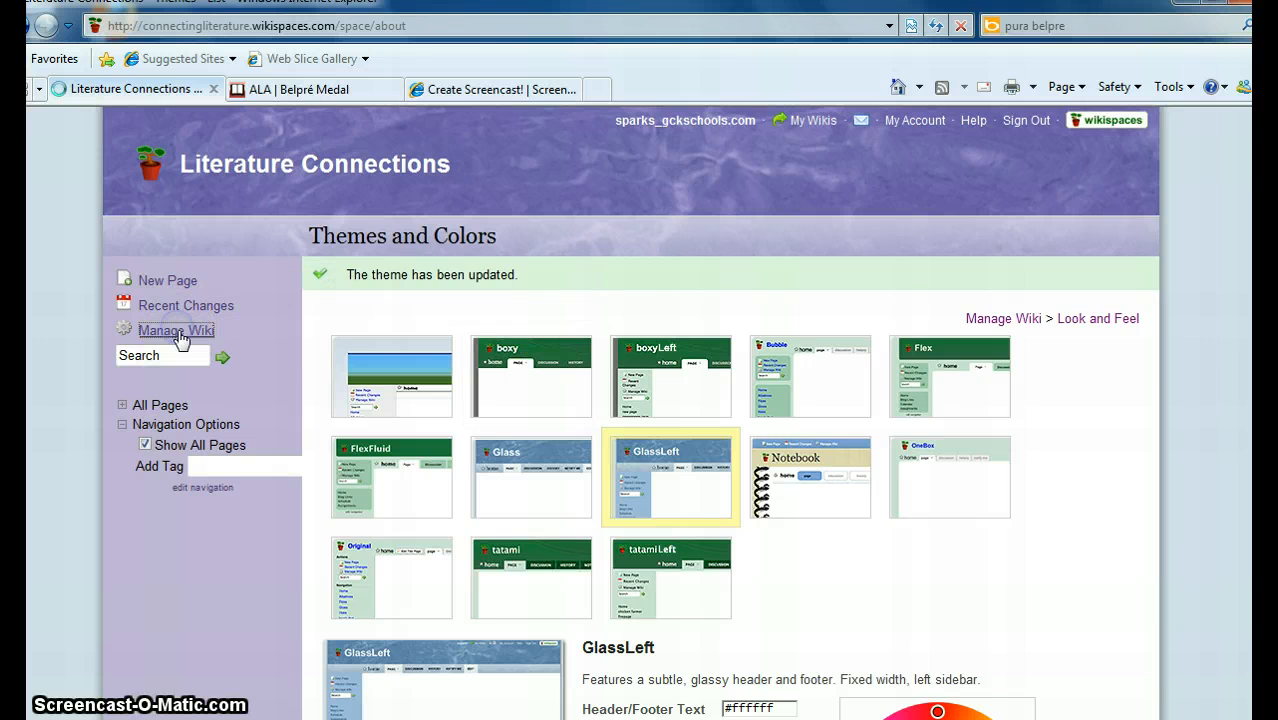
scroll(402, 599, "down", 3)
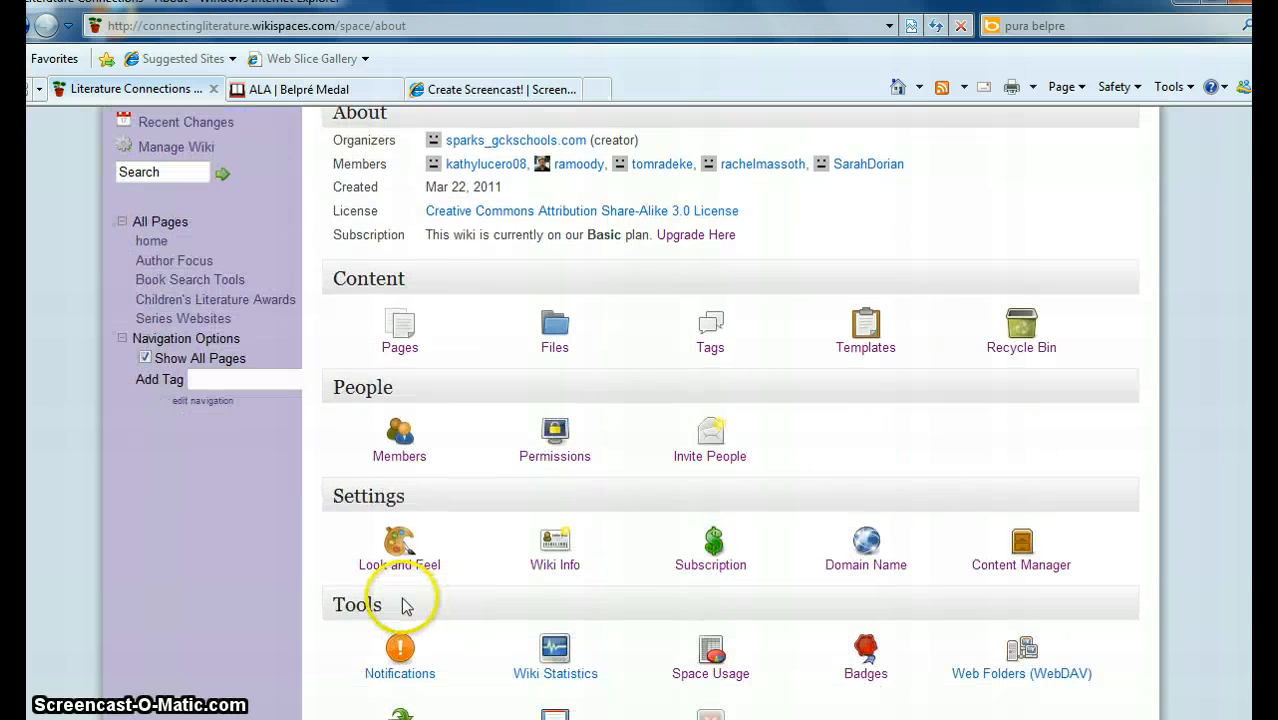
left_click(391, 572)
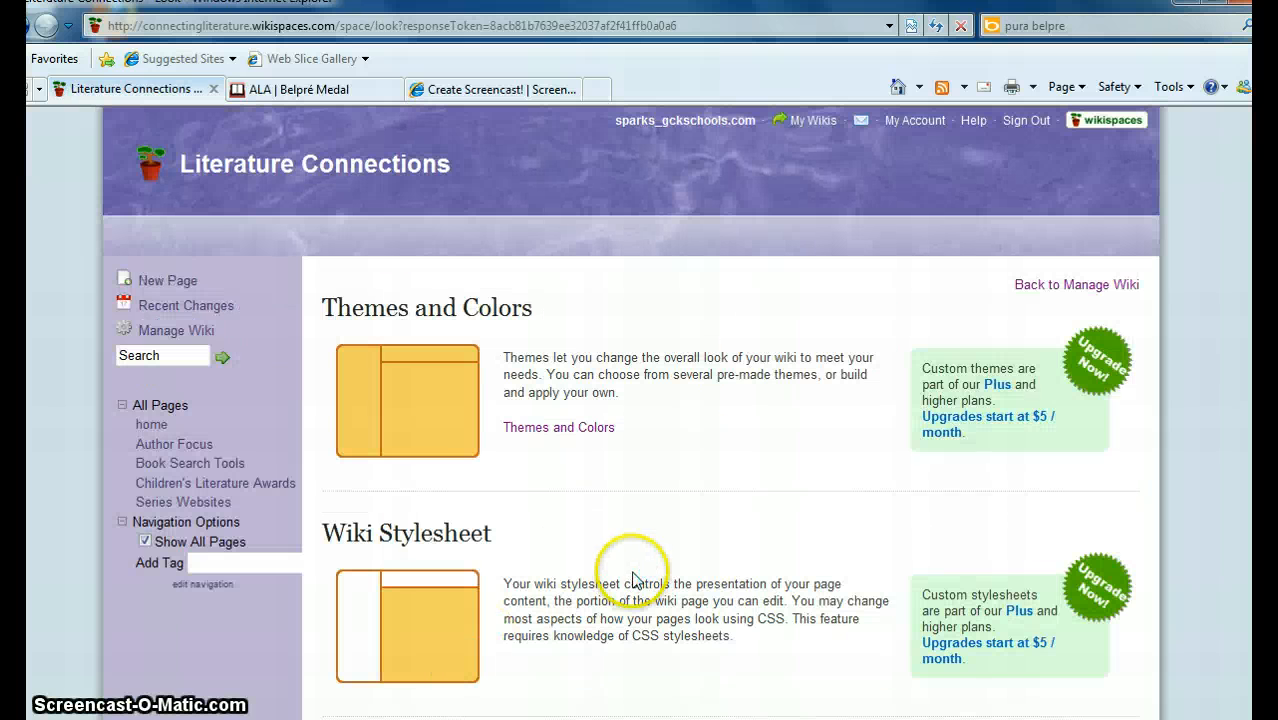
scroll(630, 575, "down", 5)
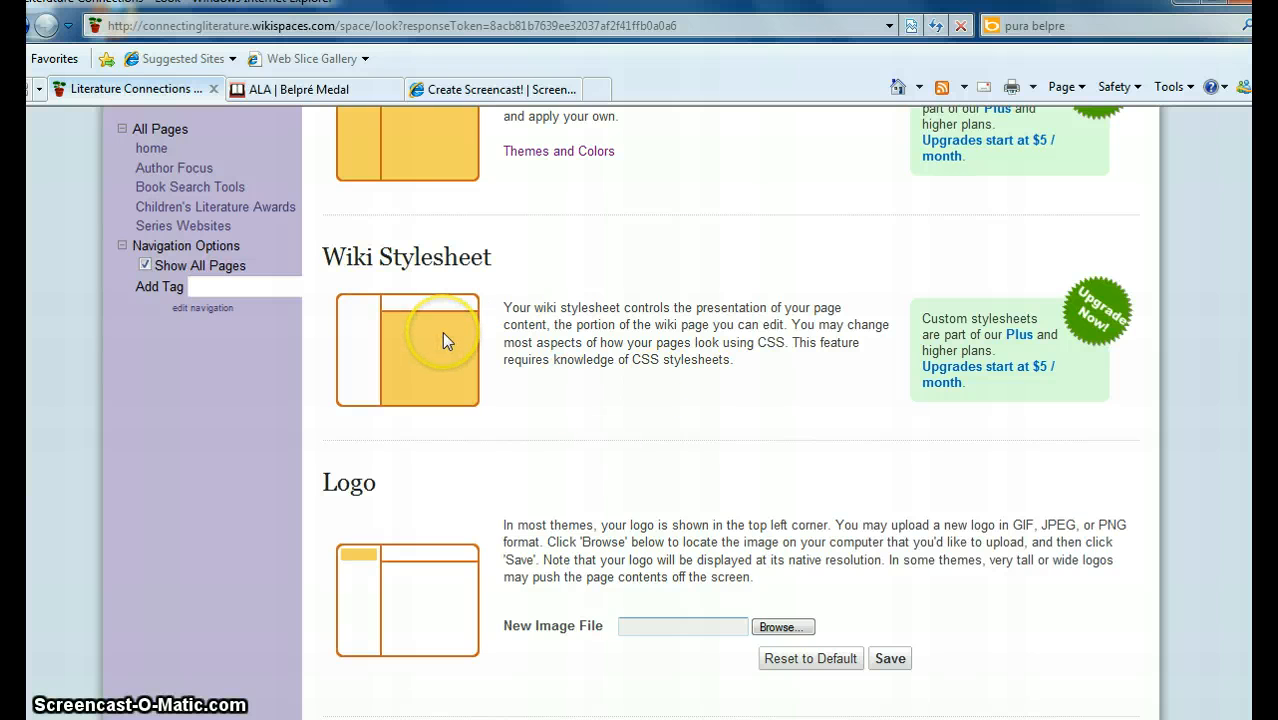
scroll(445, 335, "down", 3)
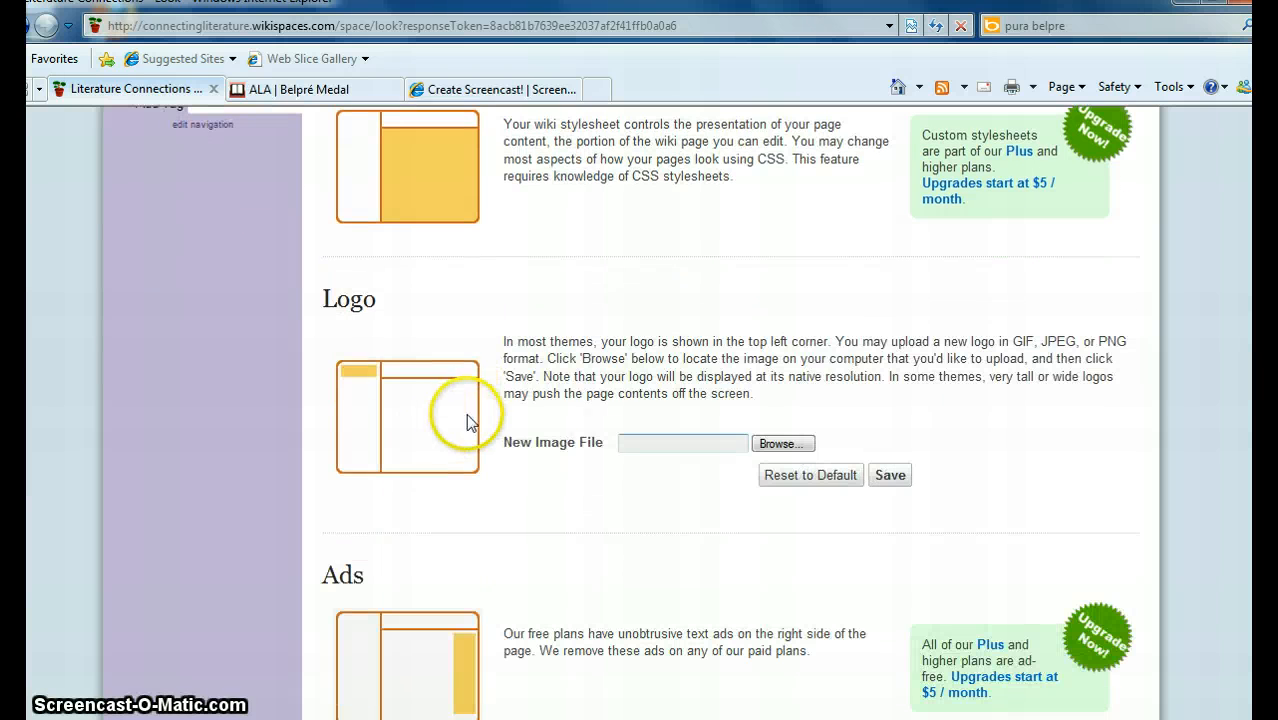
scroll(456, 443, "up", 8)
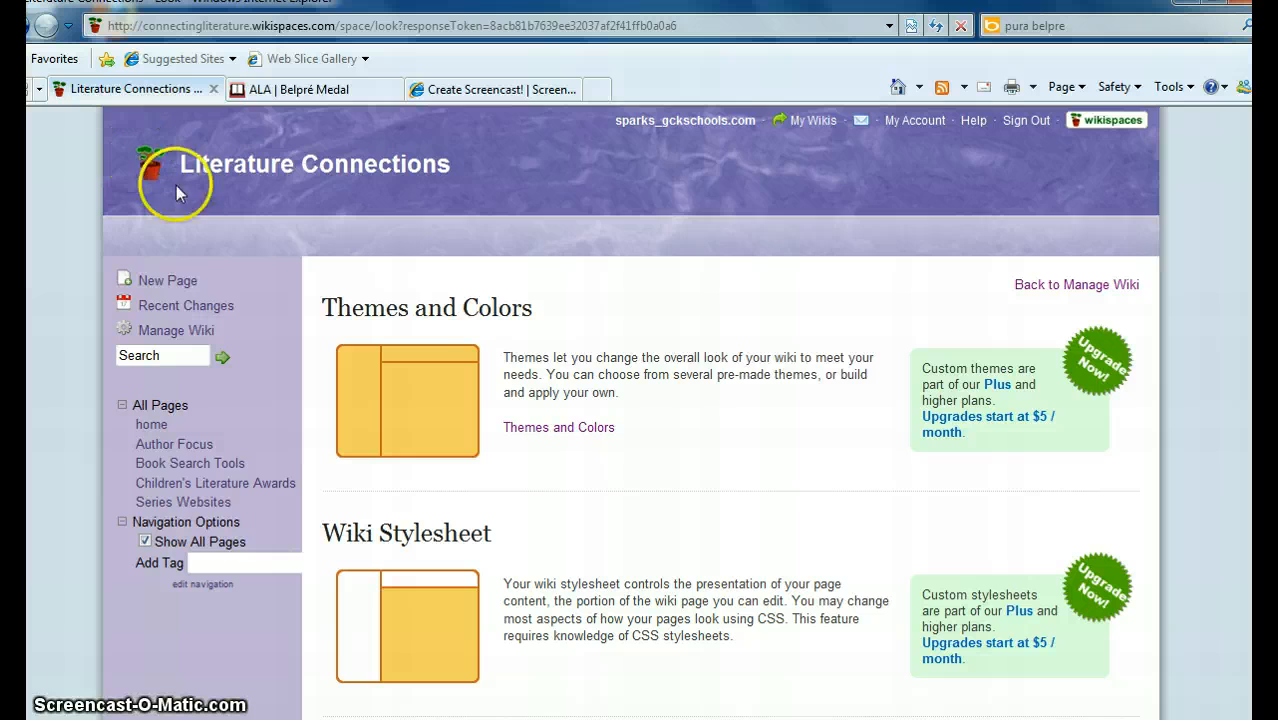
- Upload the "books upright" image from the icons folder as the wiki logo and save it
scroll(305, 257, "down", 5)
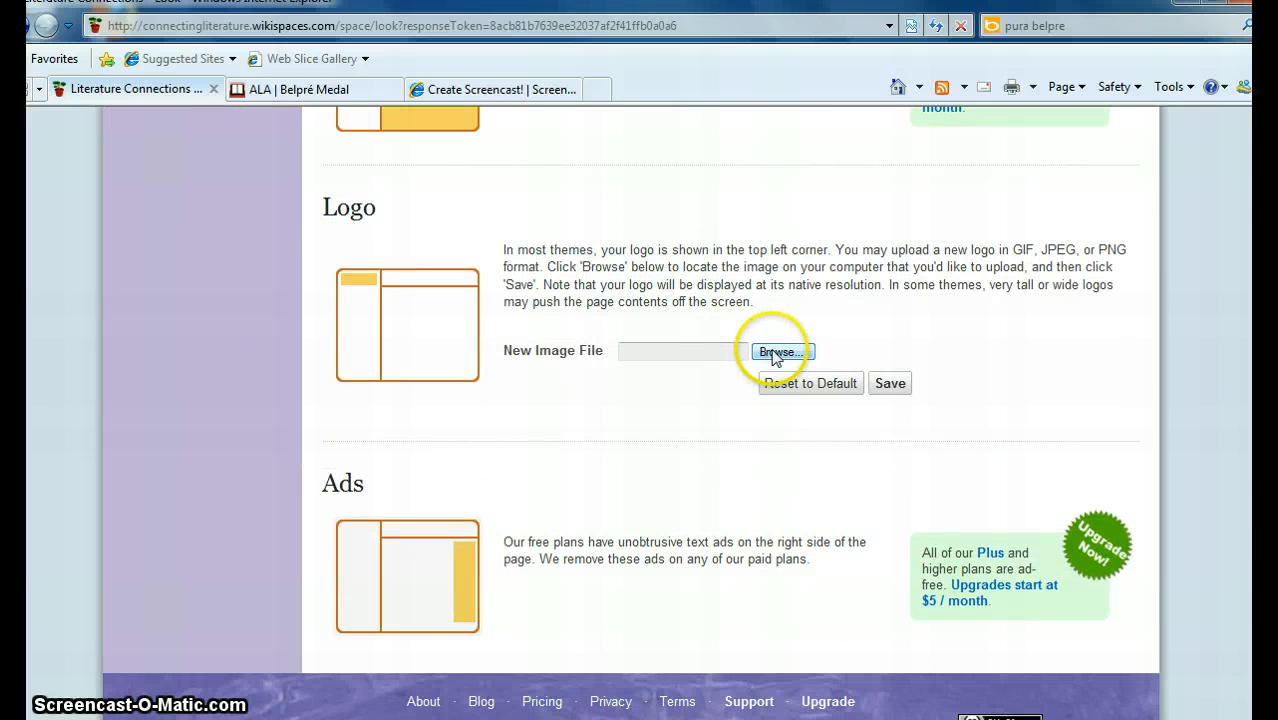
left_click(775, 352)
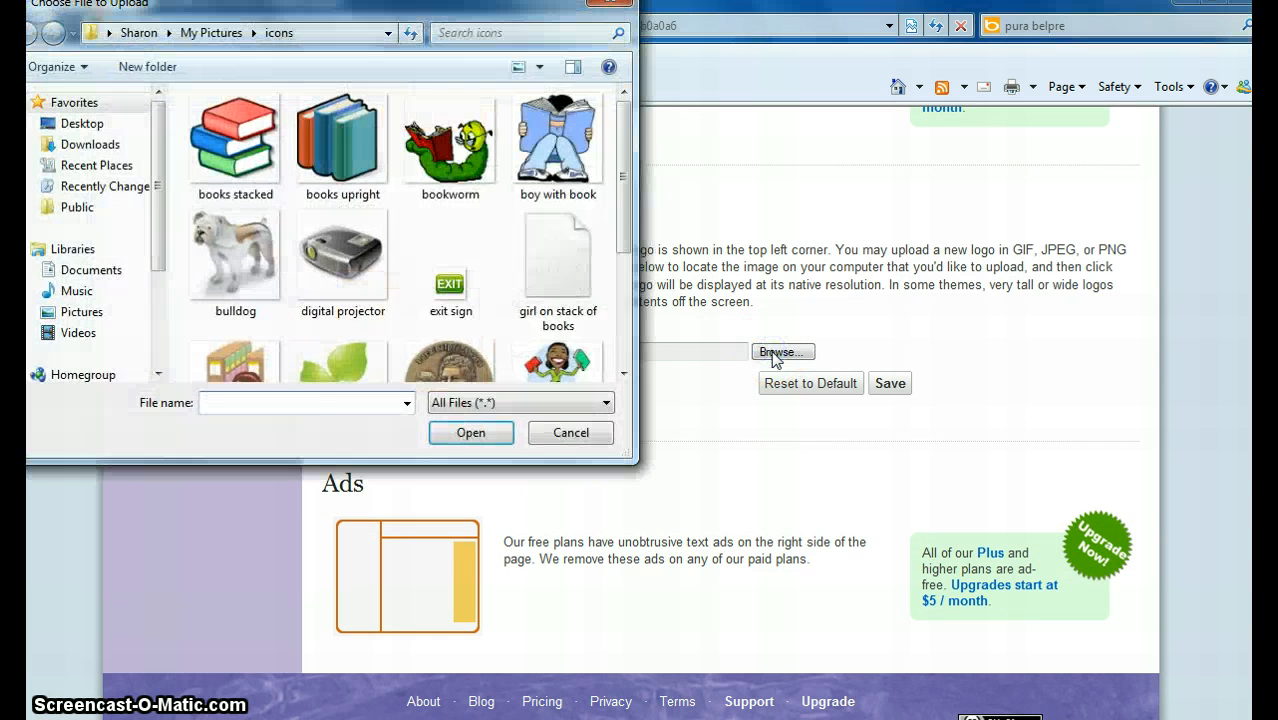
double_click(366, 134)
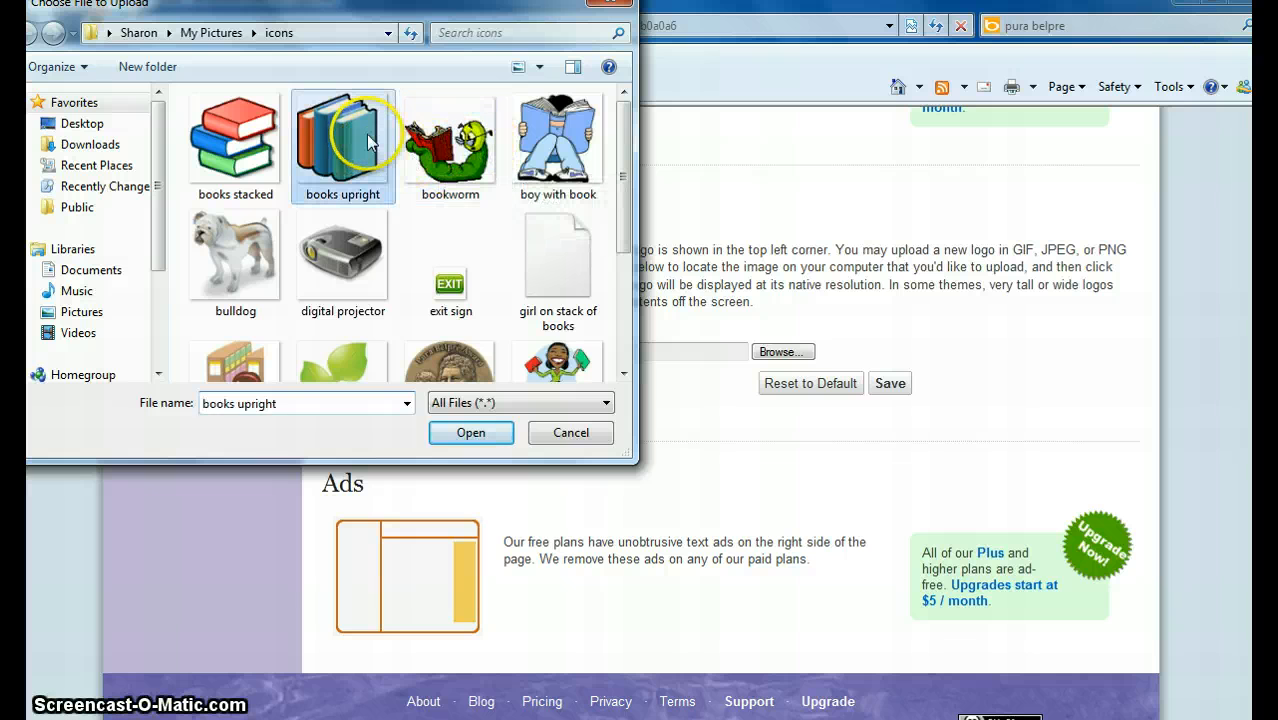
left_click(889, 383)
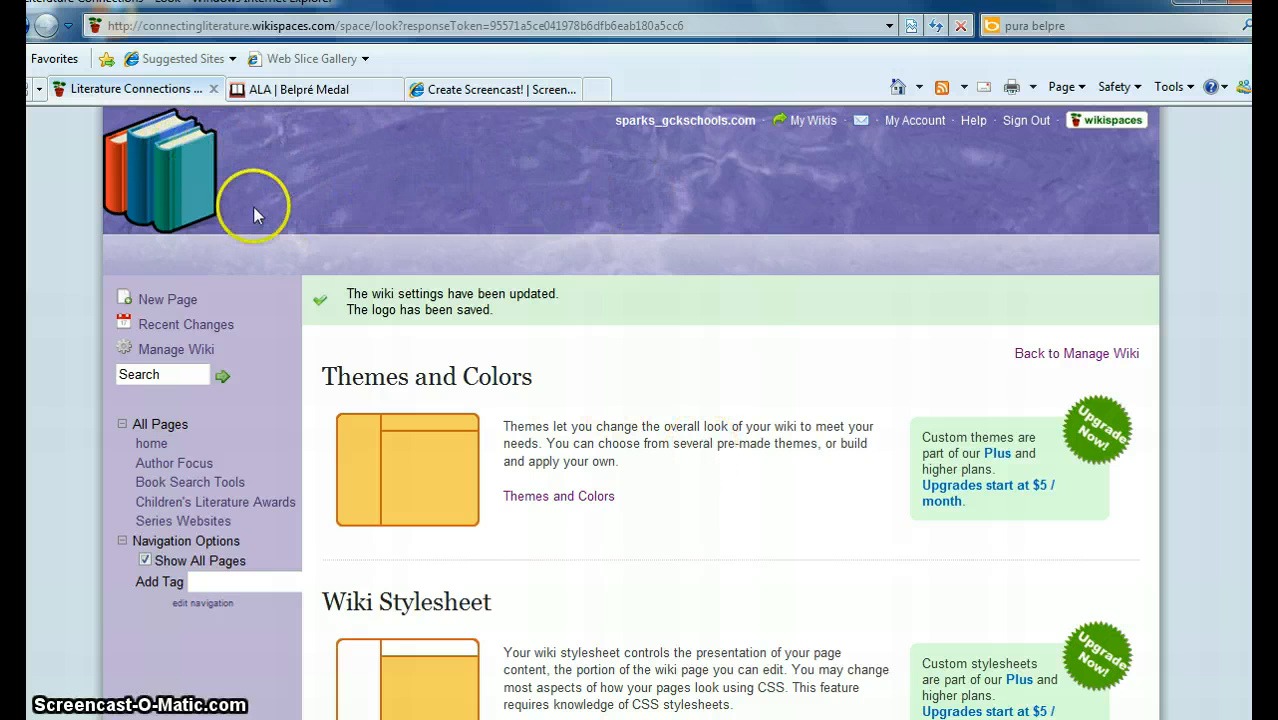
- Reset the wiki logo to the default image
scroll(437, 205, "down", 5)
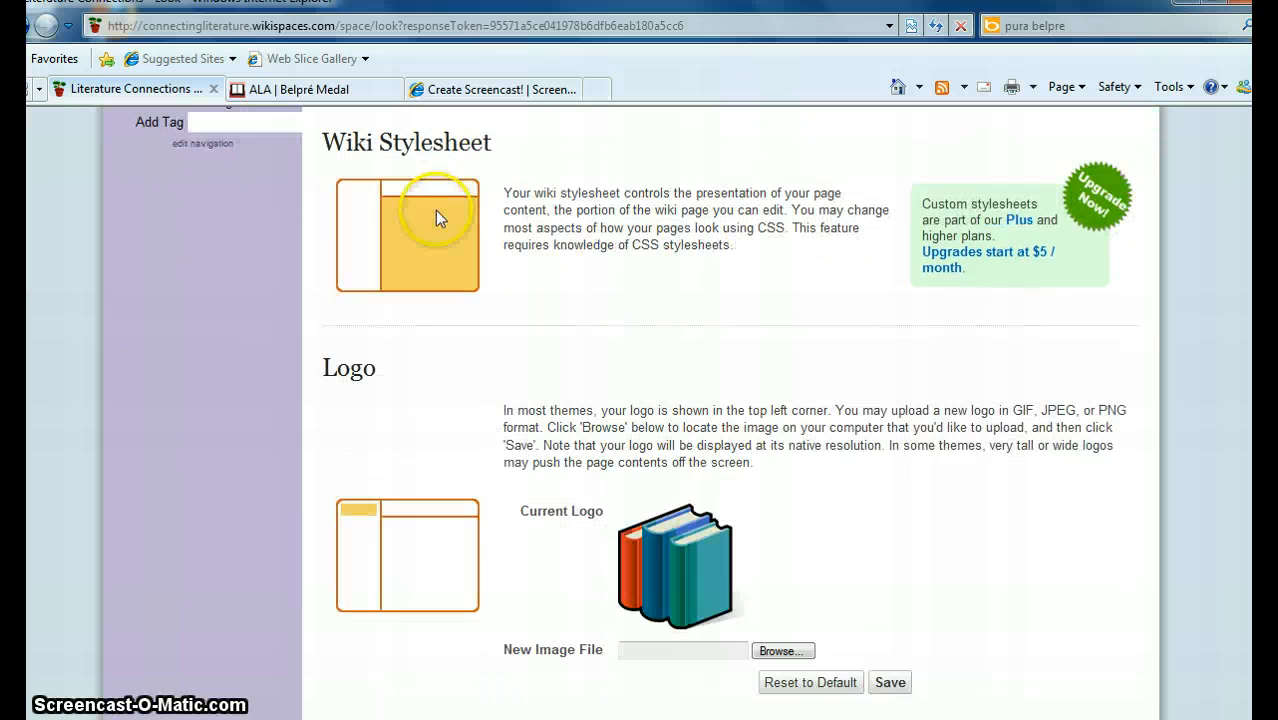
scroll(679, 426, "down", 2)
left_click(781, 499)
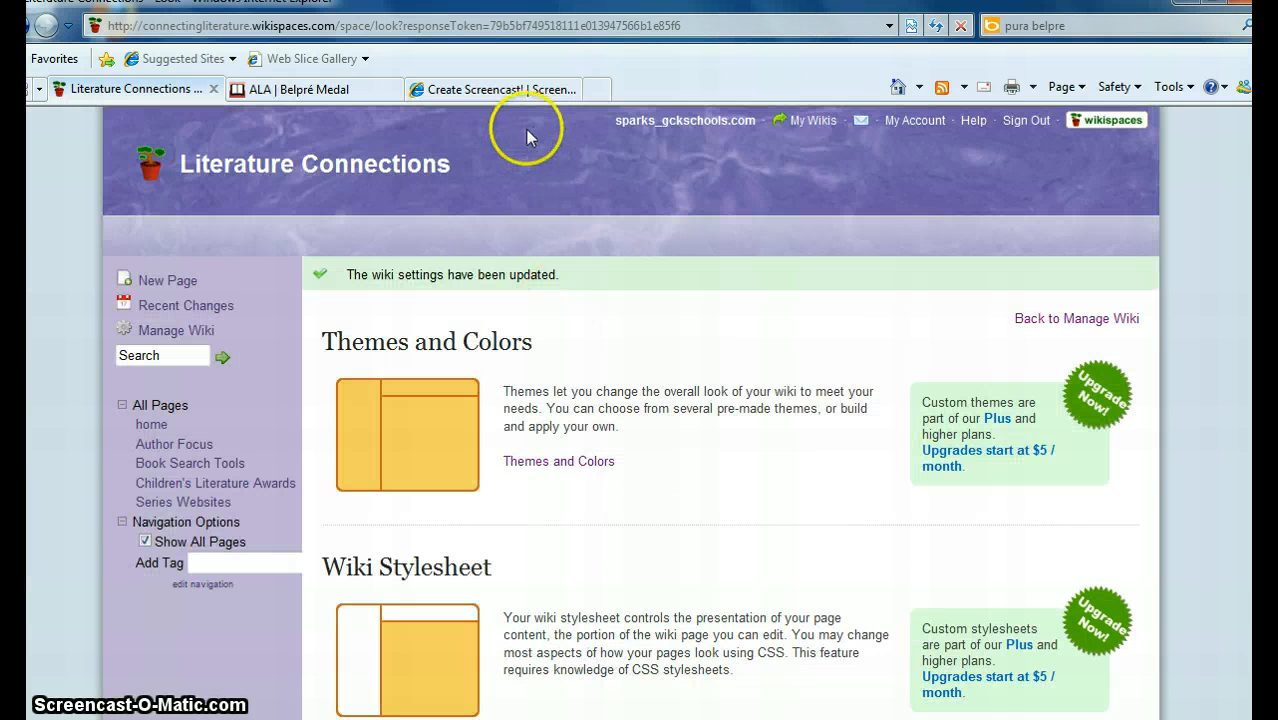
- View the form for making a new wiki page and leave it without creating a page
scroll(587, 276, "down", 7)
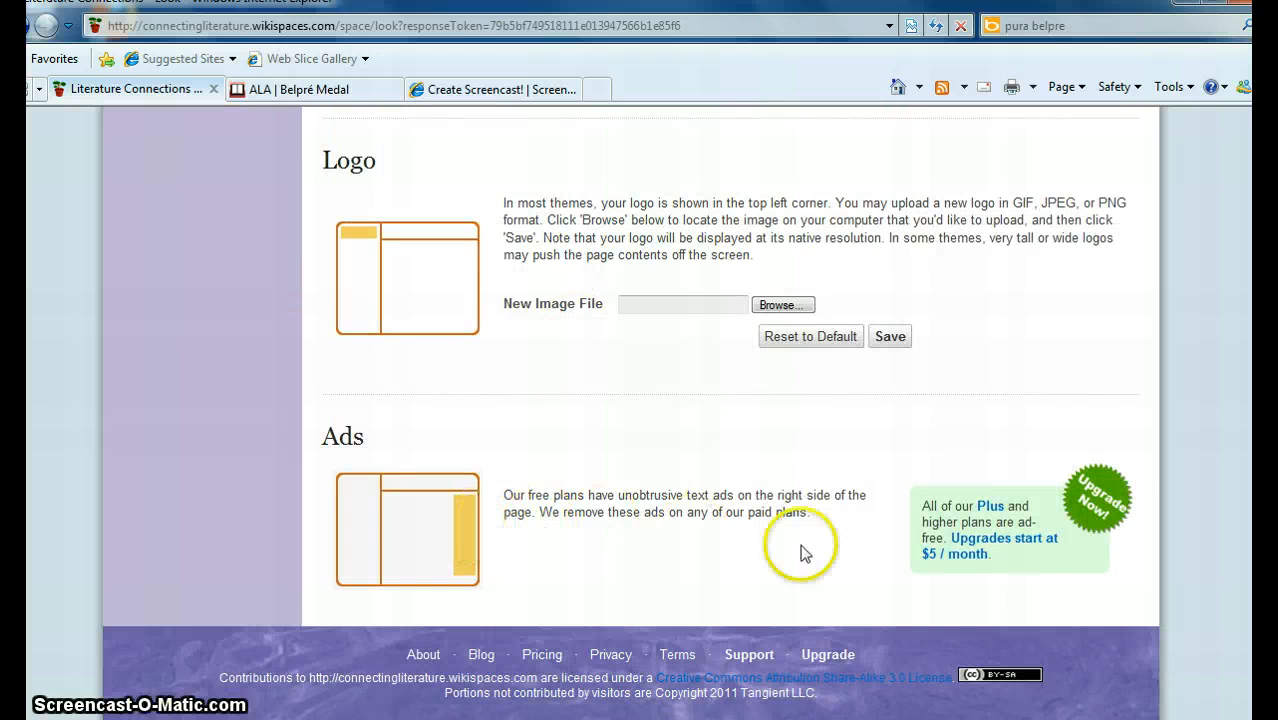
scroll(856, 526, "up", 7)
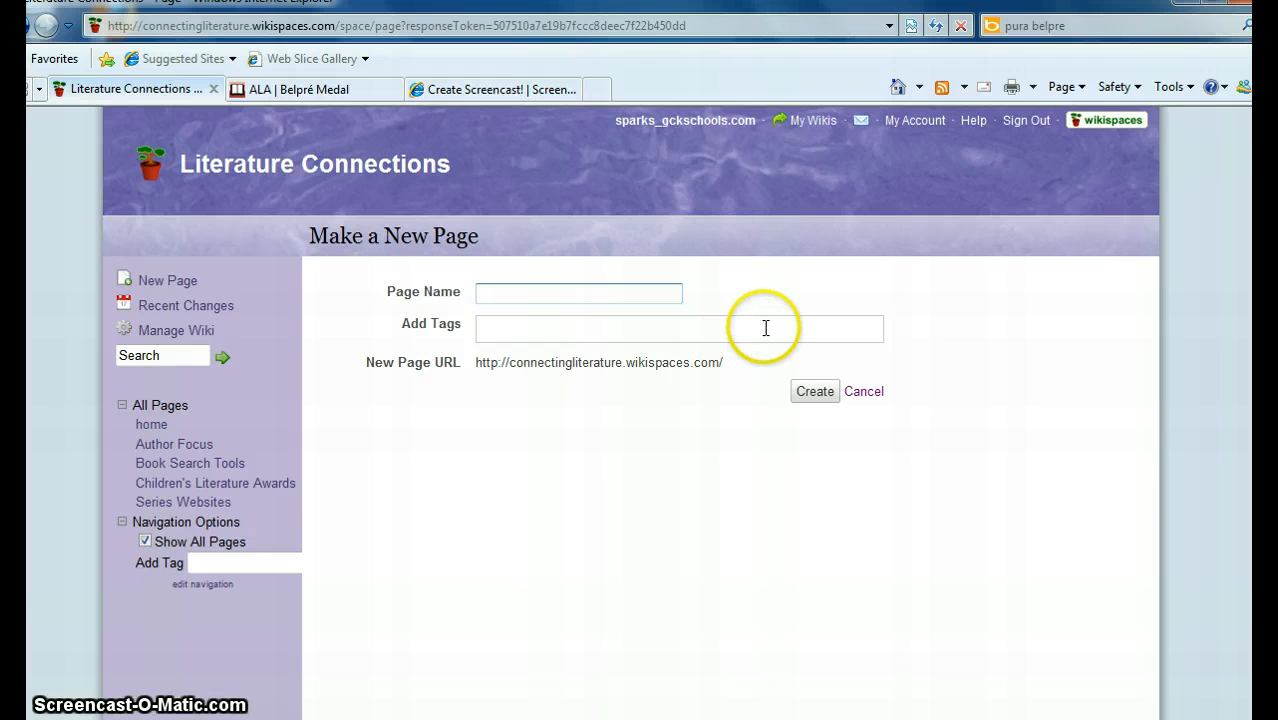
left_click(862, 392)
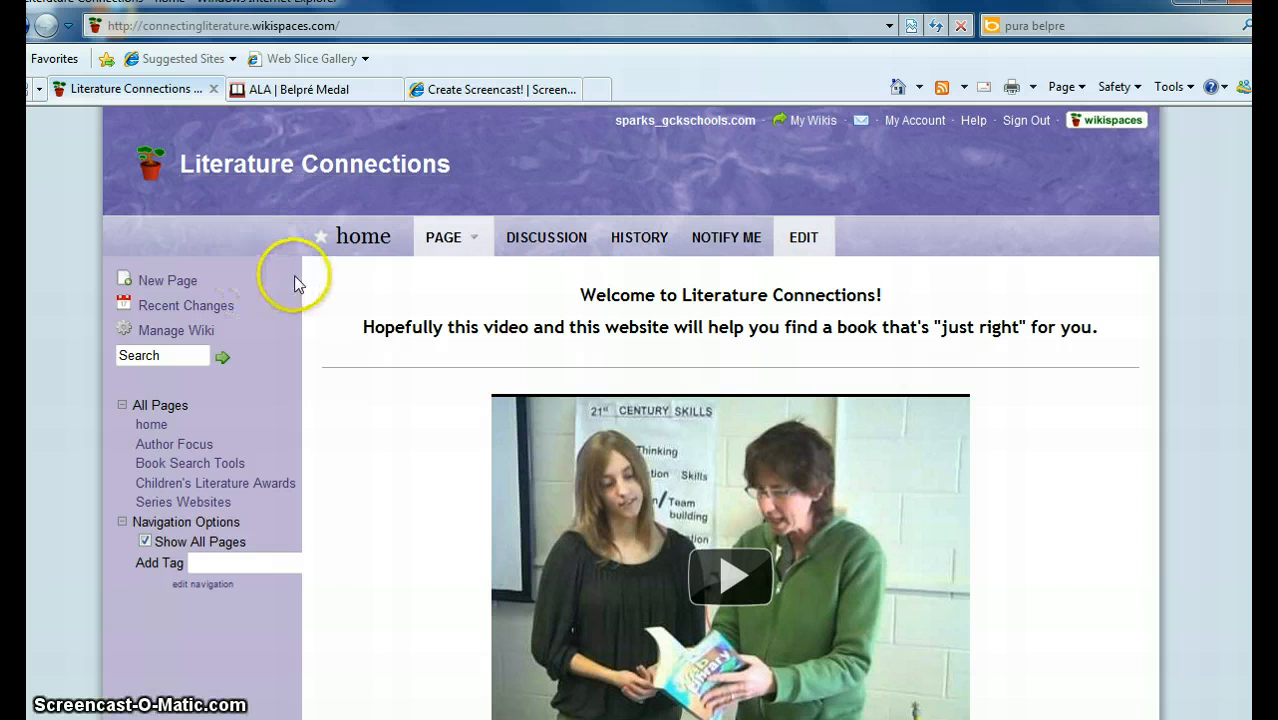
- Start editing the home page, view the Color and Style text options, and leave them unapplied
scroll(294, 328, "down", 2)
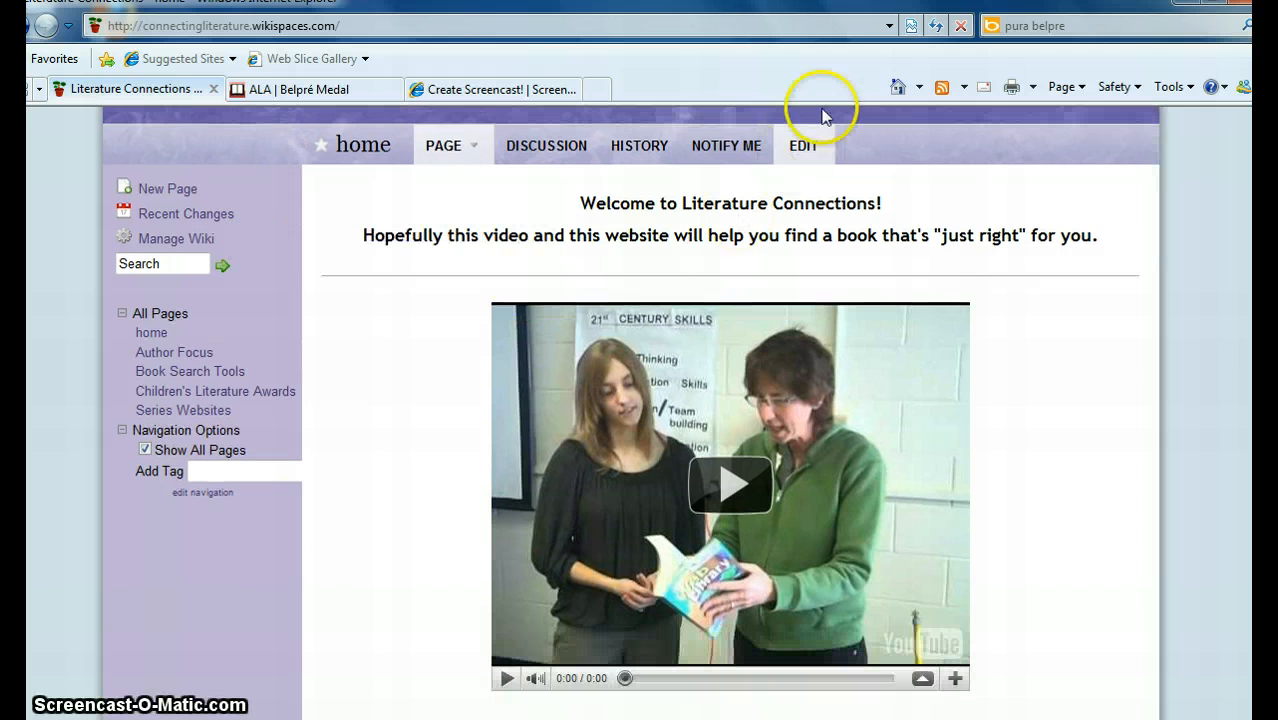
left_click(805, 148)
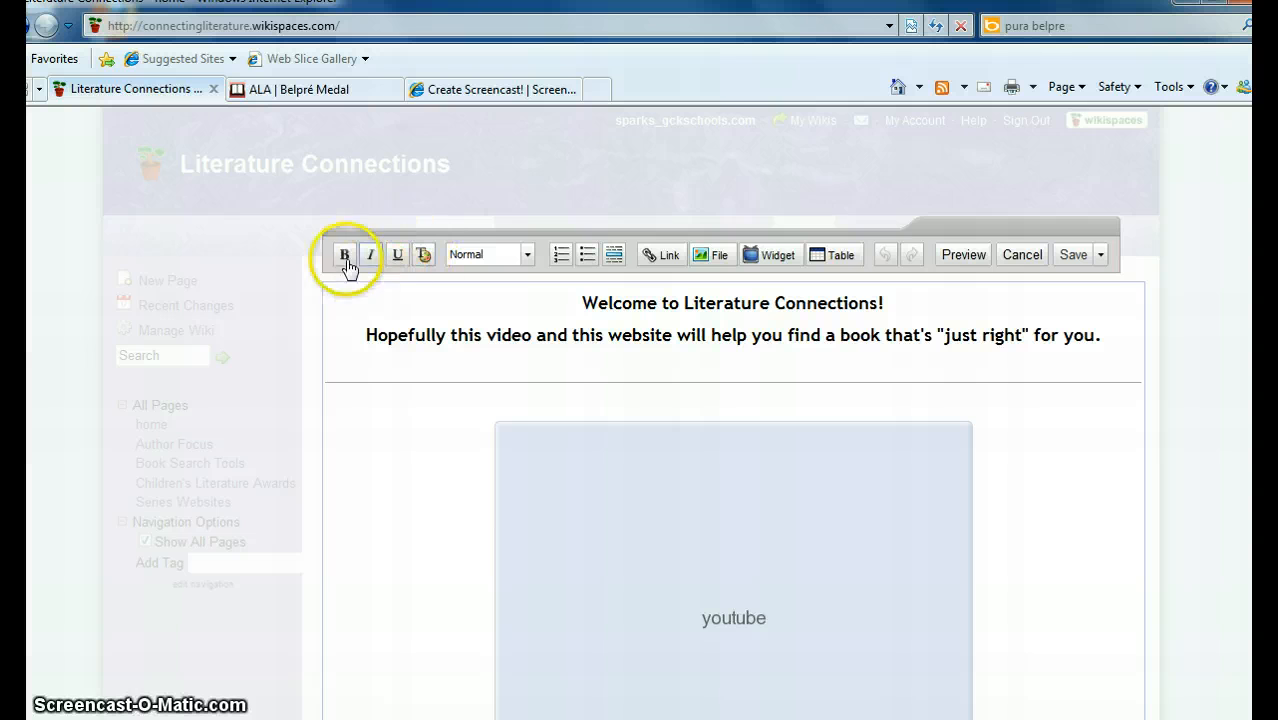
left_click(423, 257)
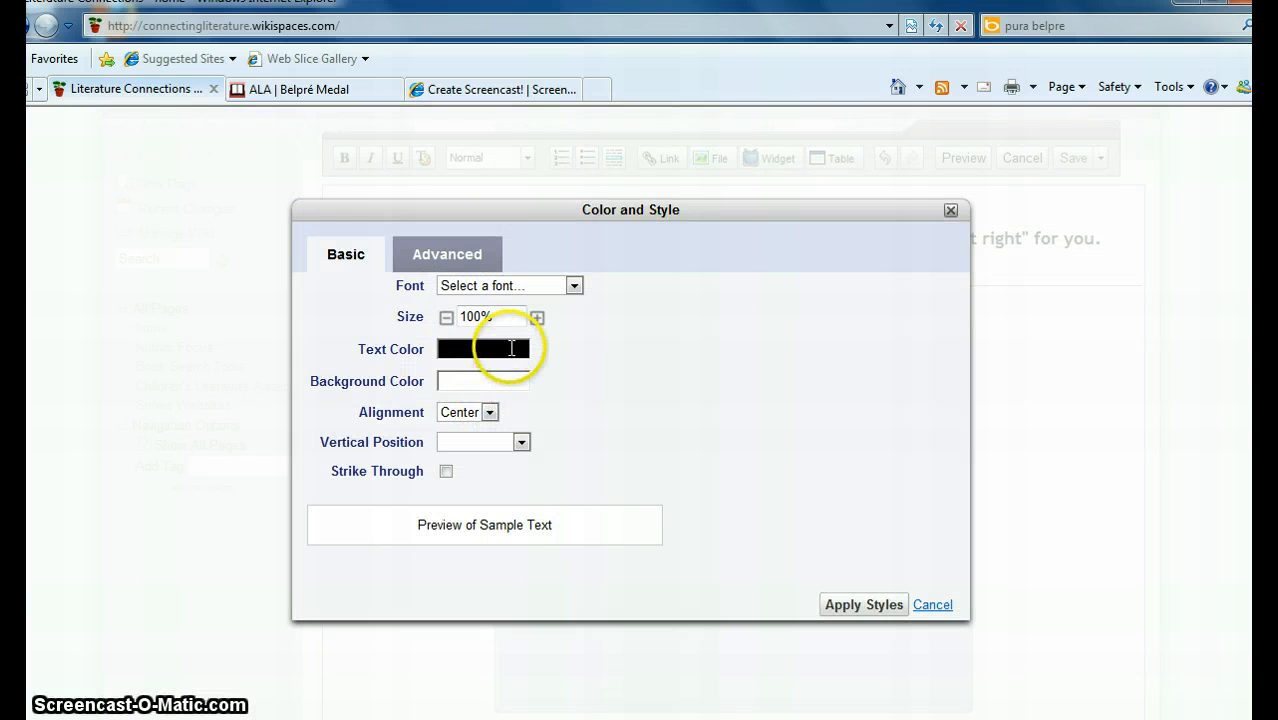
left_click(932, 605)
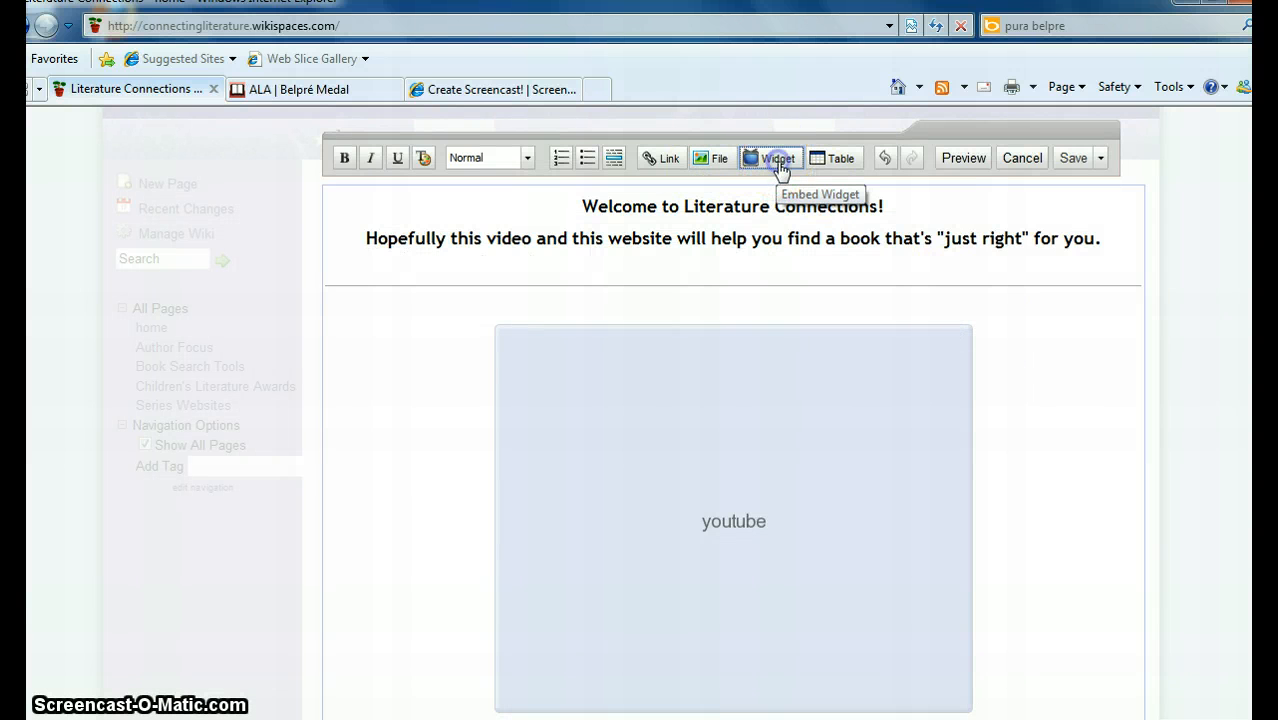
- View the YouTube embedding form among the video widgets and leave it without embedding a video
left_click(778, 162)
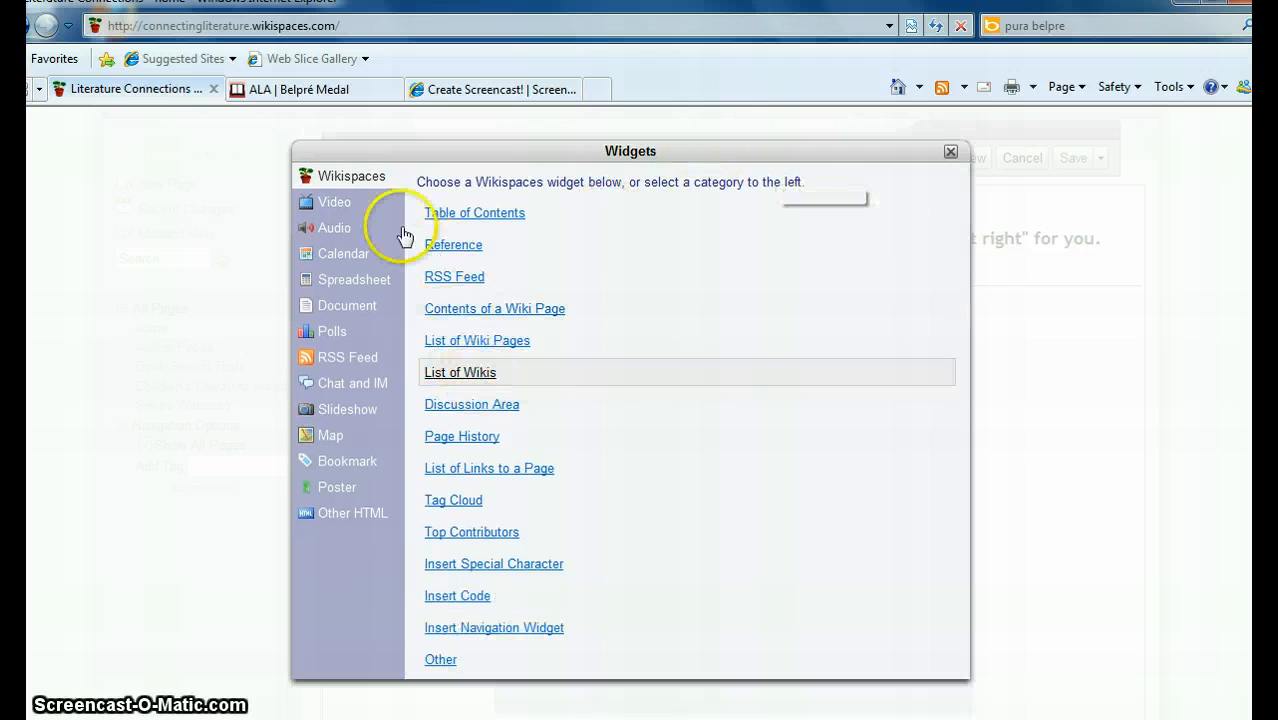
left_click(340, 203)
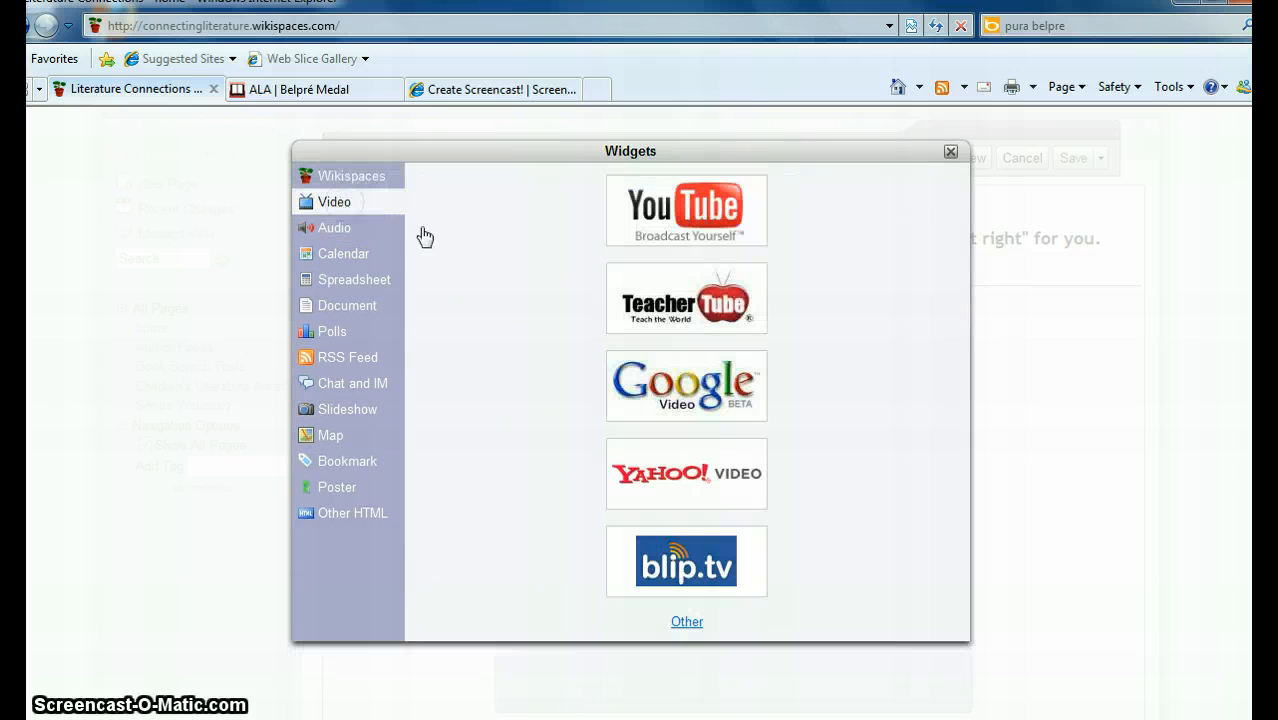
left_click(645, 217)
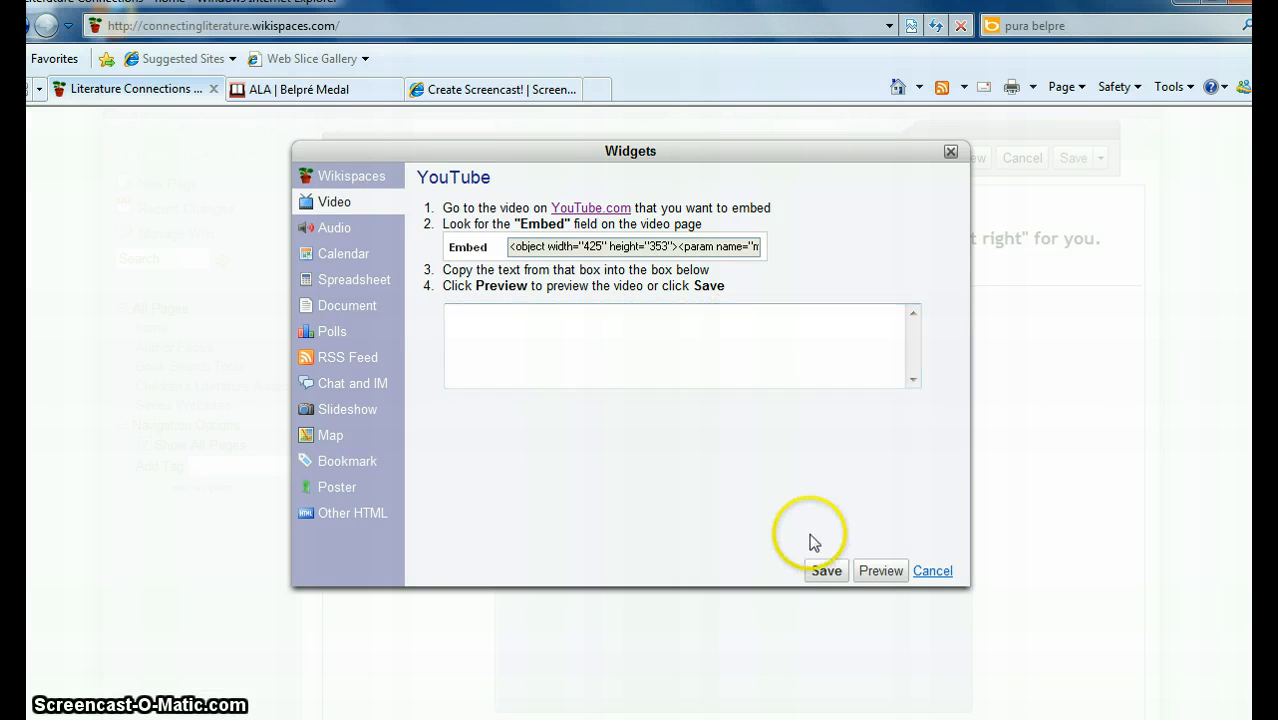
left_click(928, 571)
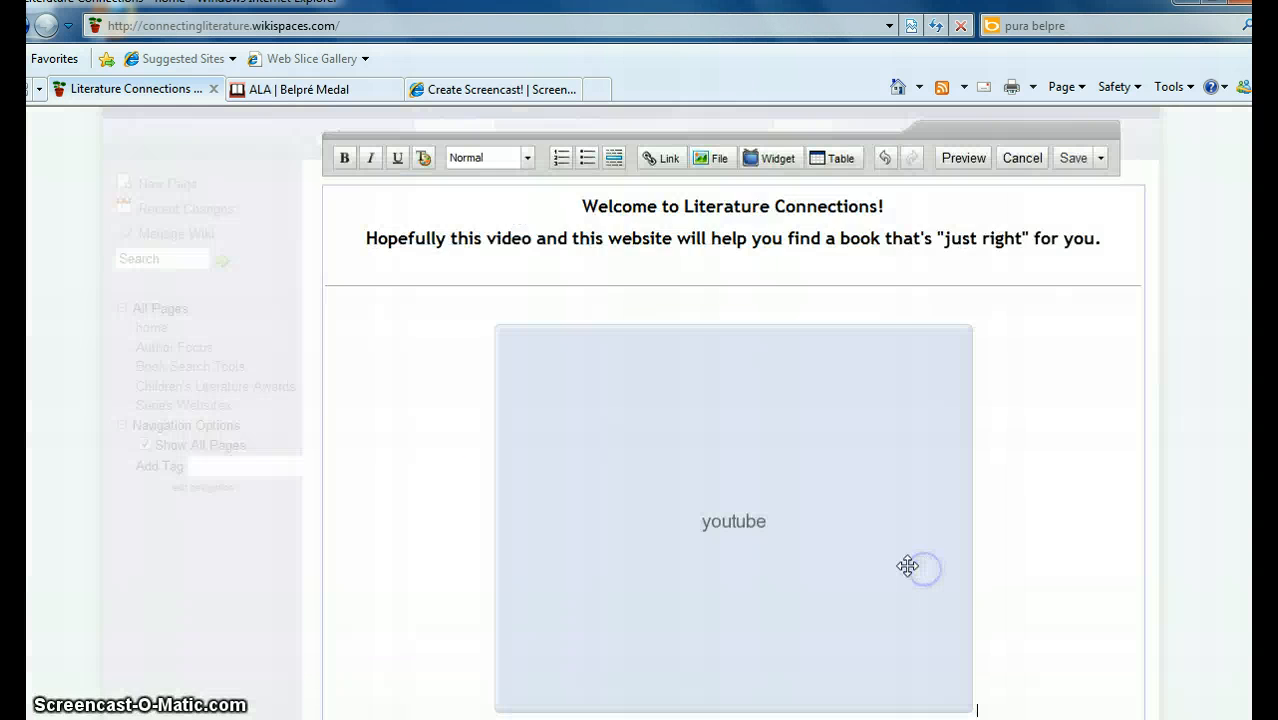
- Save the home page and review its text and embedded video
left_click(1071, 162)
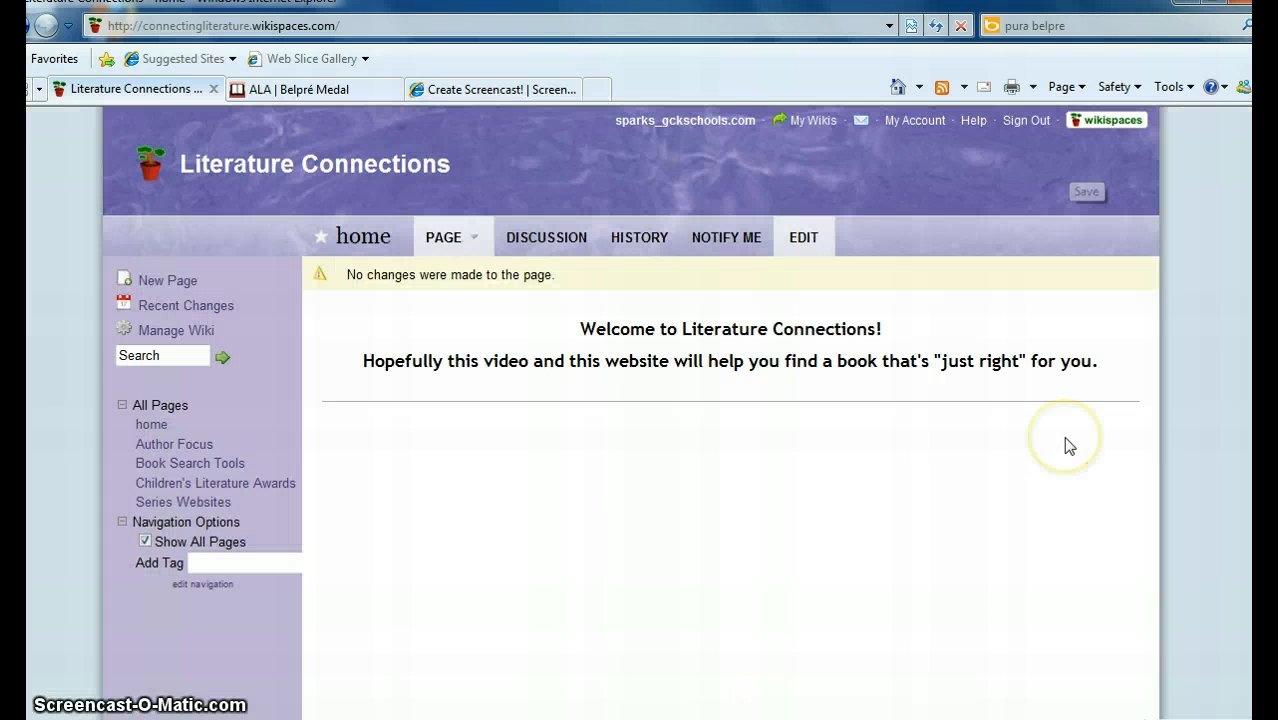
scroll(1065, 438, "down", 3)
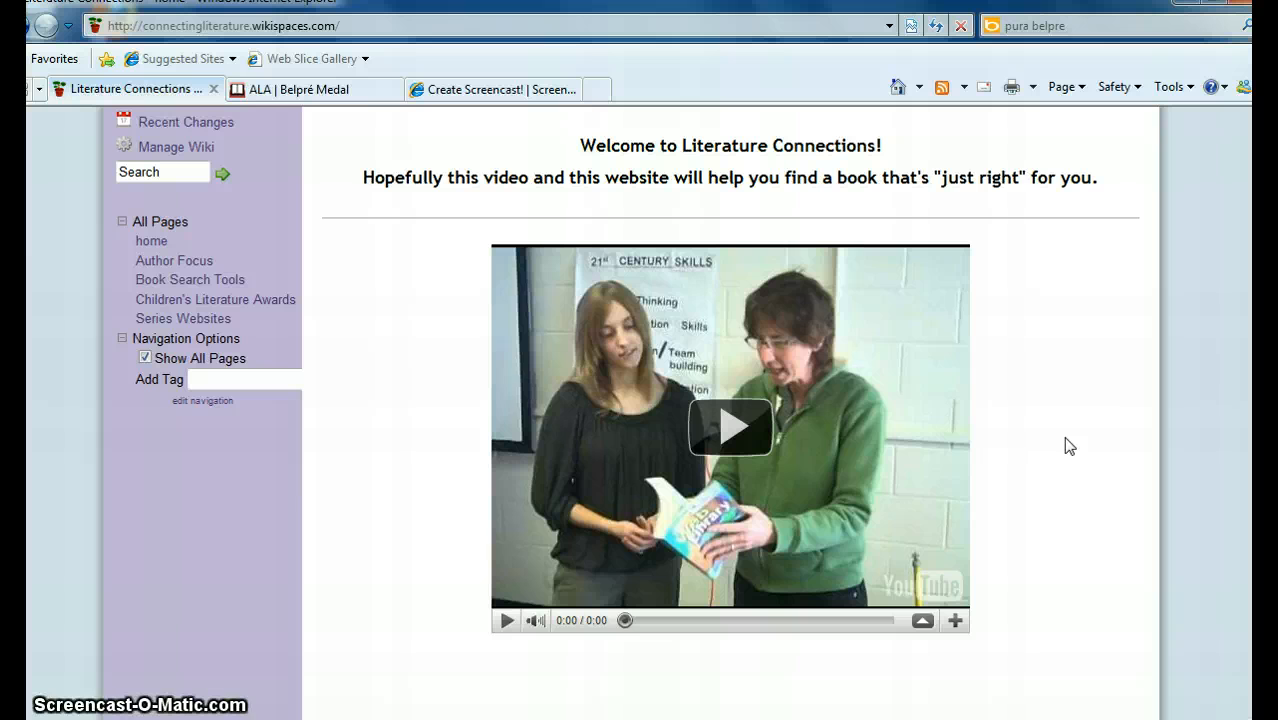
scroll(1068, 445, "down", 3)
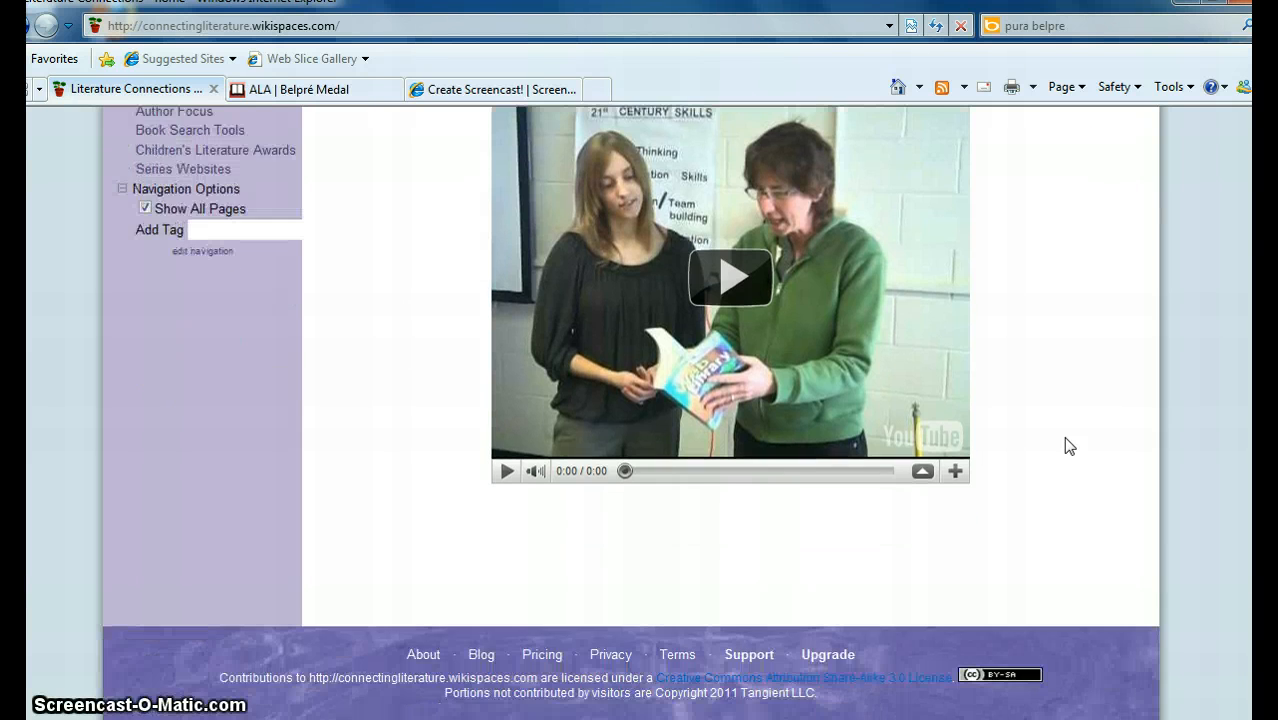
scroll(1068, 445, "up", 5)
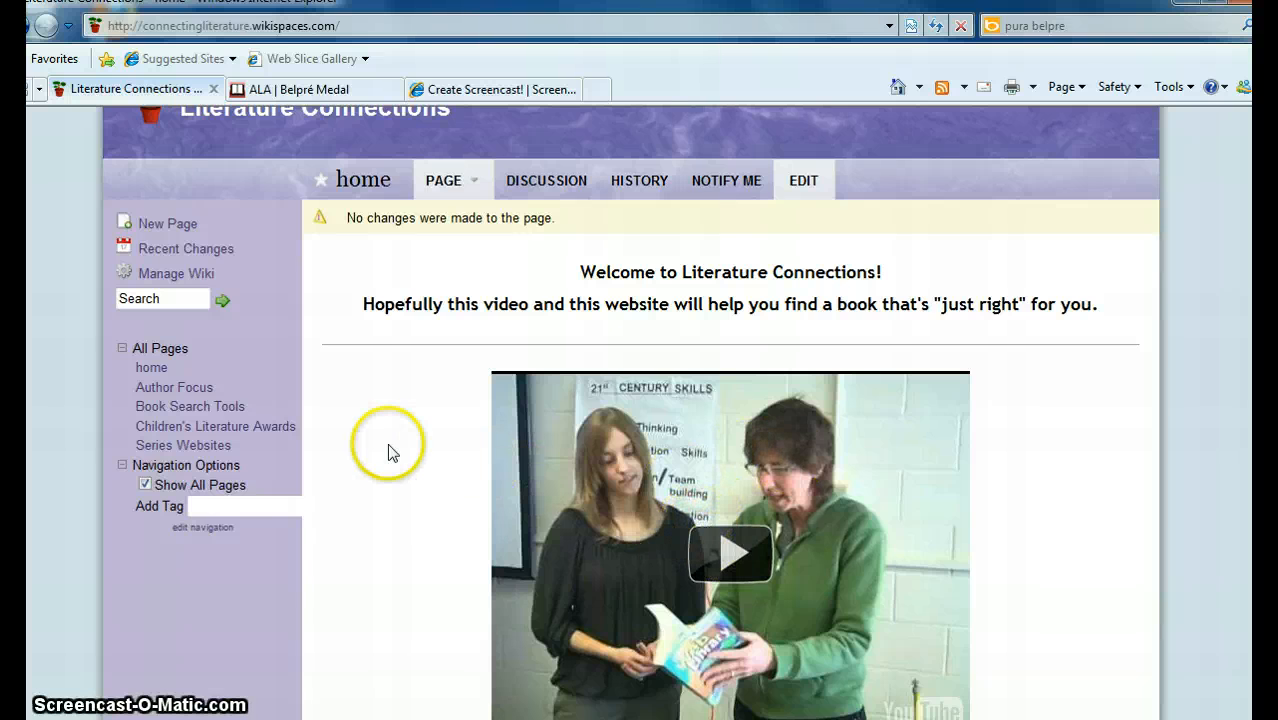
- Review the weekly entries on the Author Focus page and check the website linked from Ben Mikaelson's photo
left_click(198, 390)
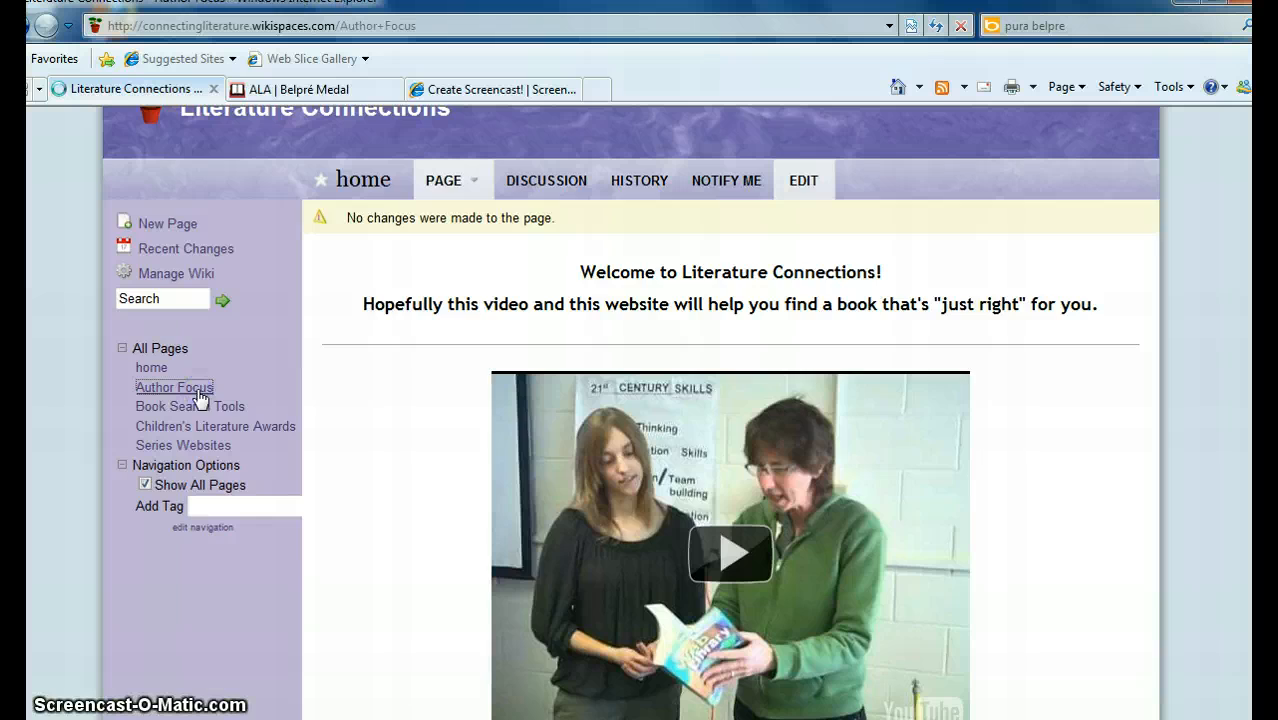
scroll(670, 545, "down", 3)
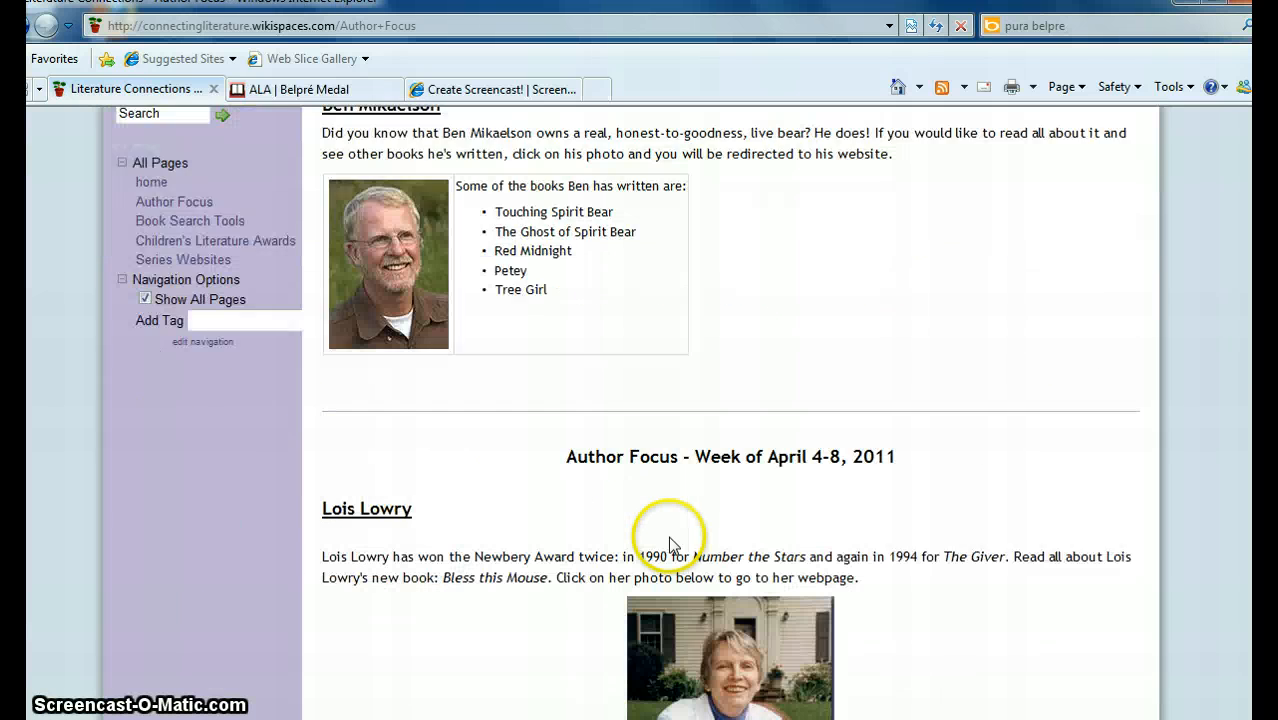
scroll(670, 545, "down", 2)
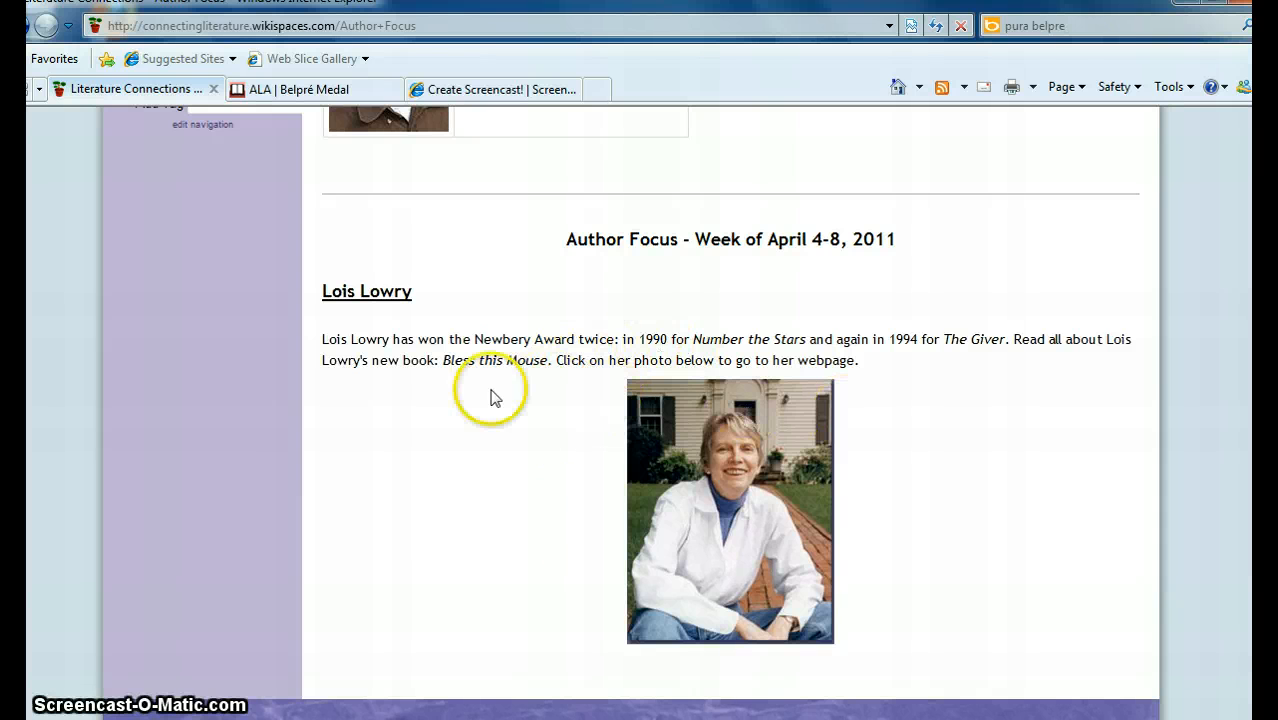
scroll(493, 433, "up", 3)
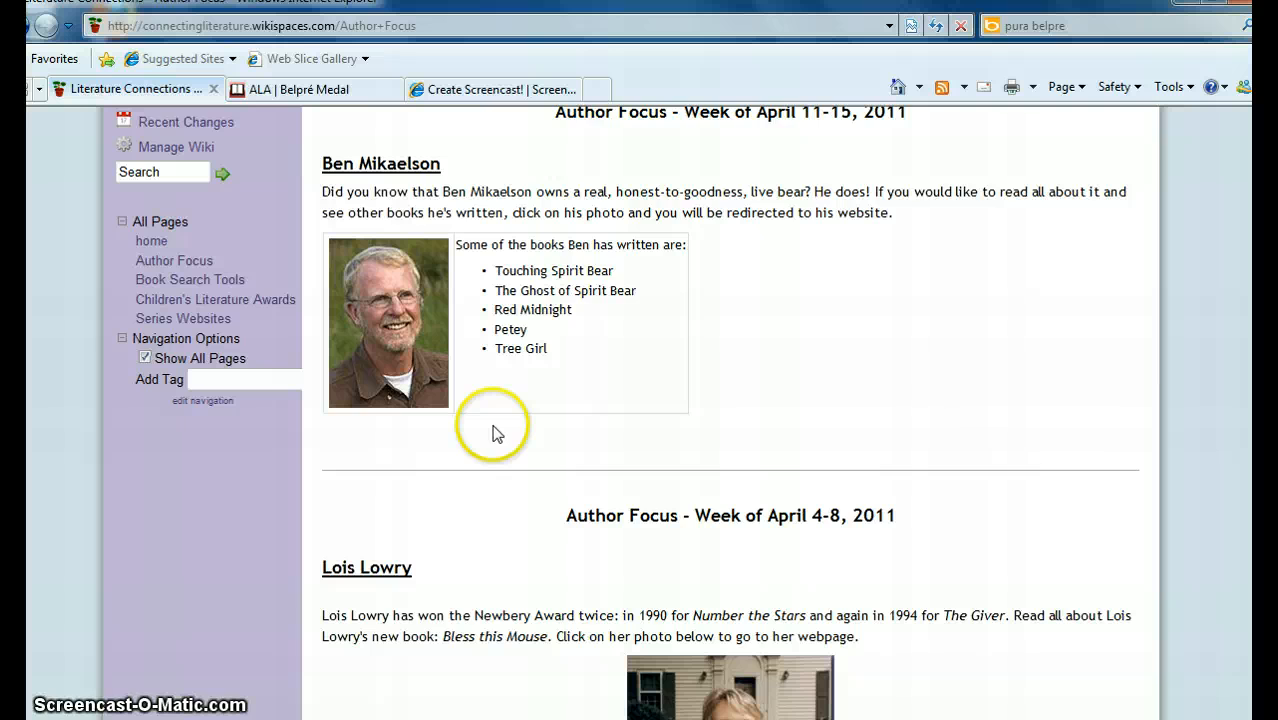
scroll(562, 414, "up", 1)
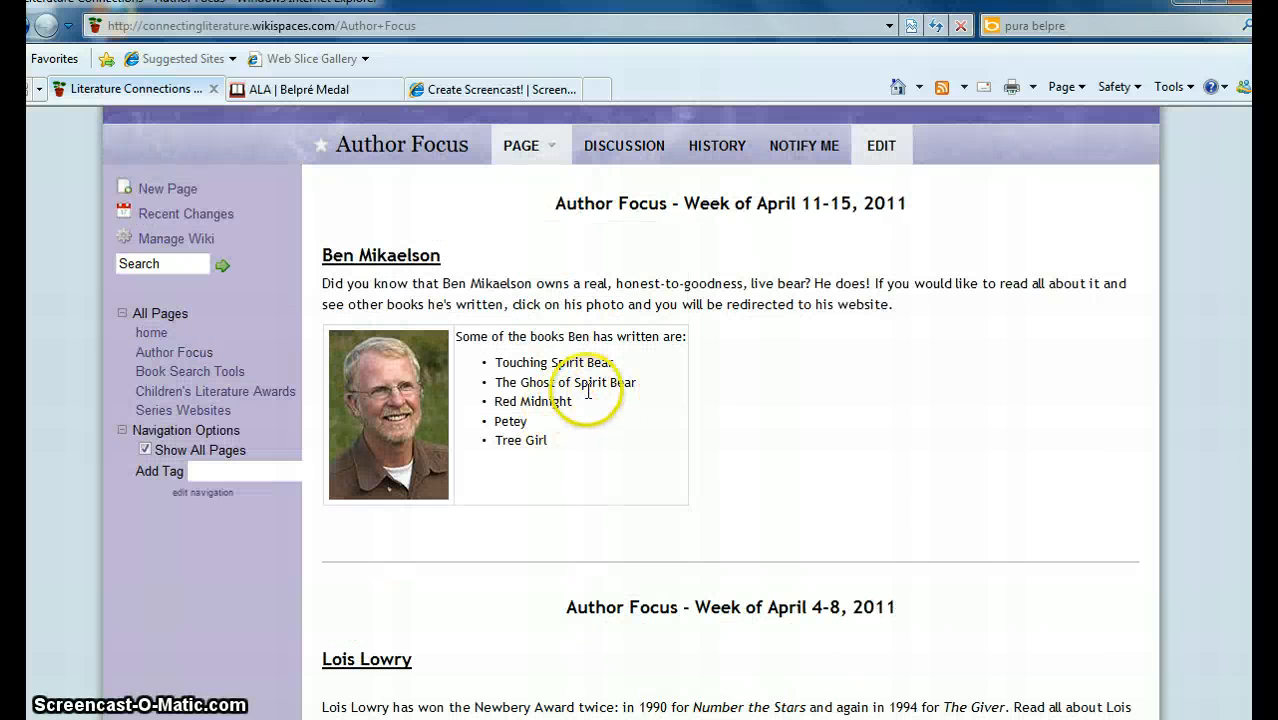
left_click(386, 402)
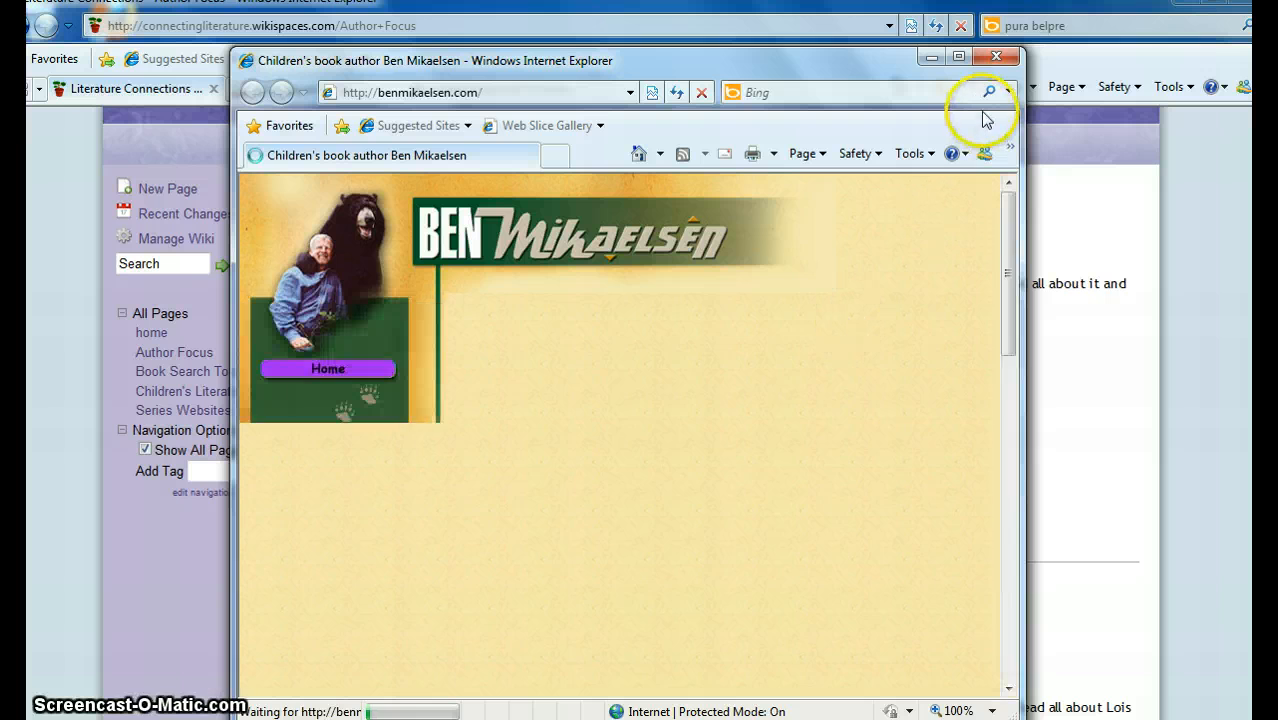
left_click(996, 56)
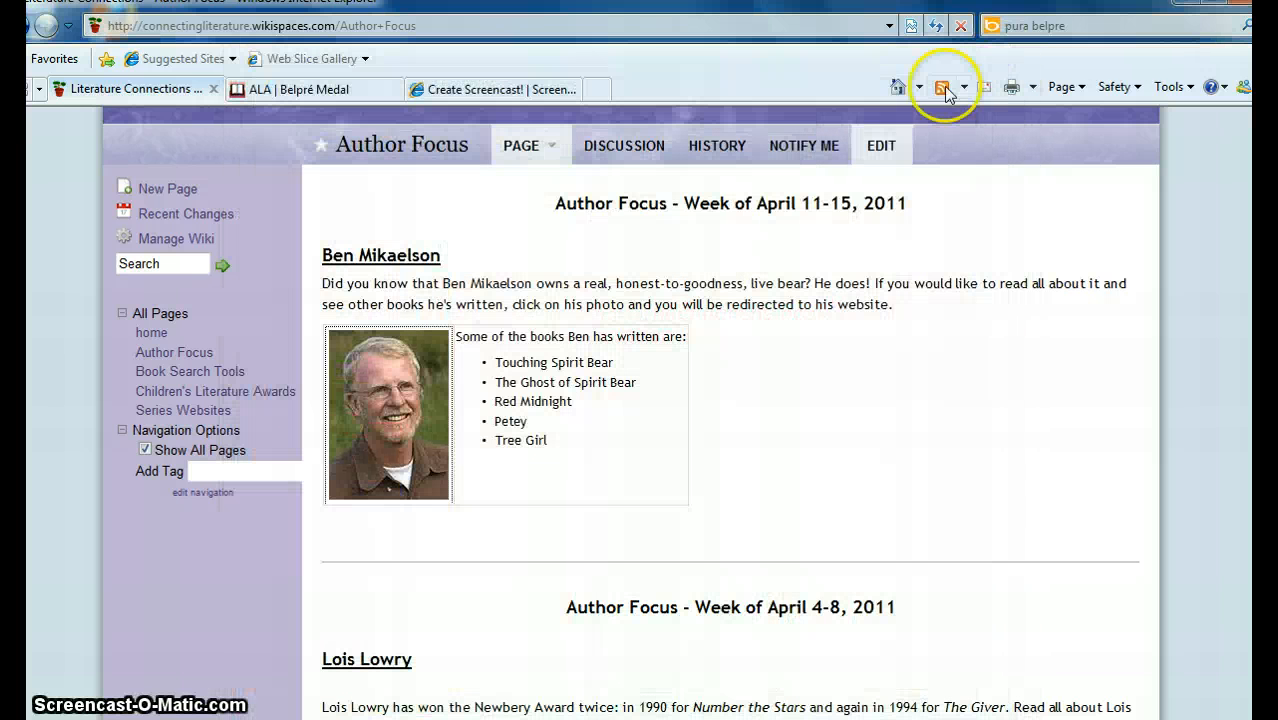
- Start editing the Author Focus page, view the Insert Table options, and leave them without inserting a table
left_click(885, 150)
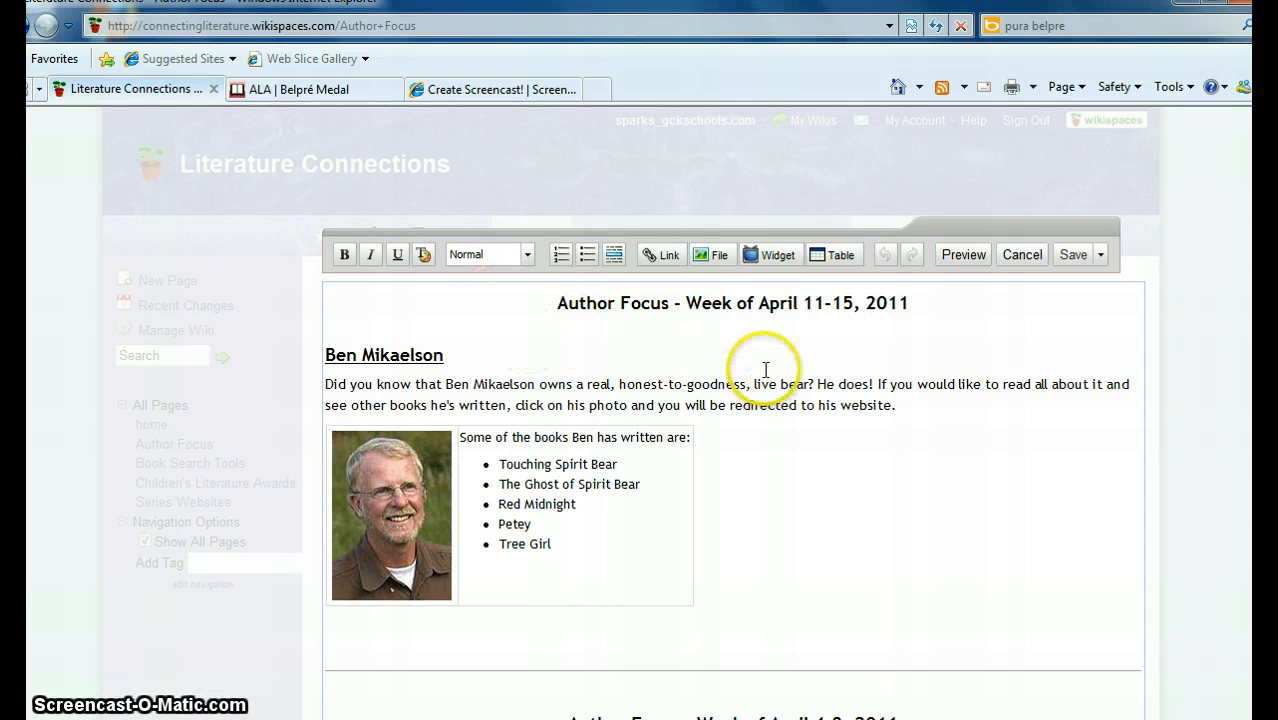
scroll(764, 365, "down", 1)
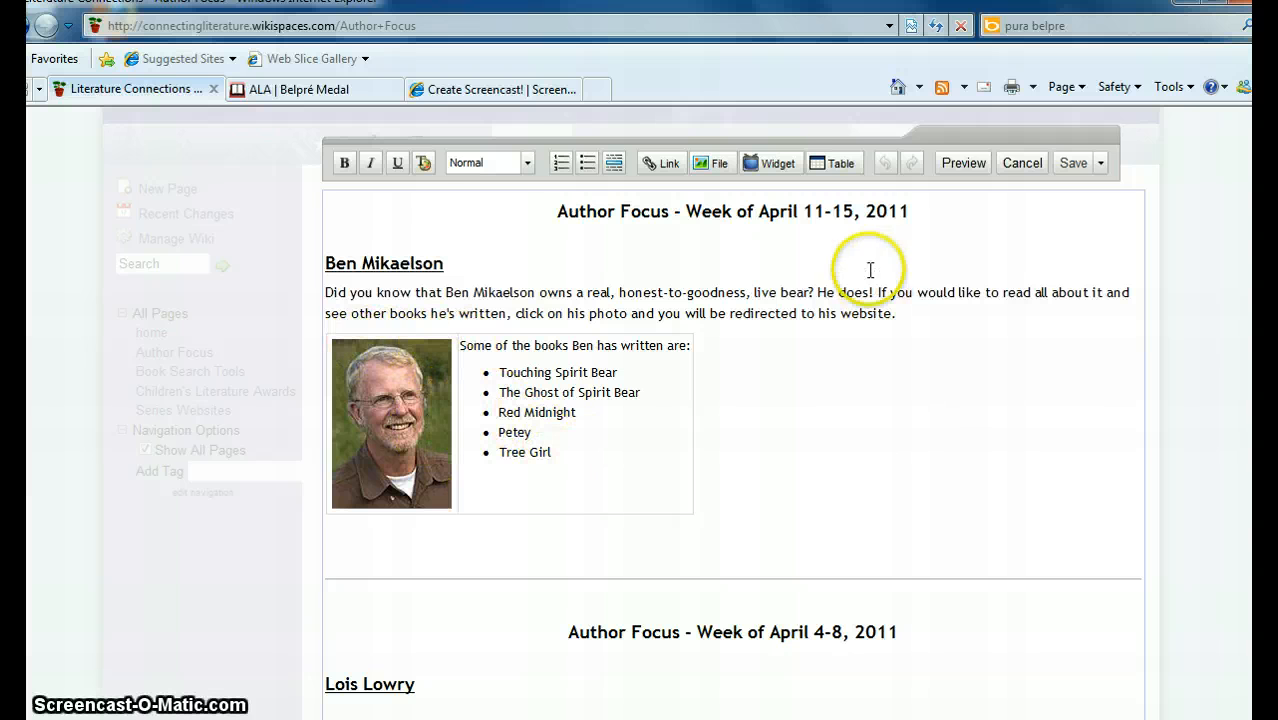
left_click(843, 170)
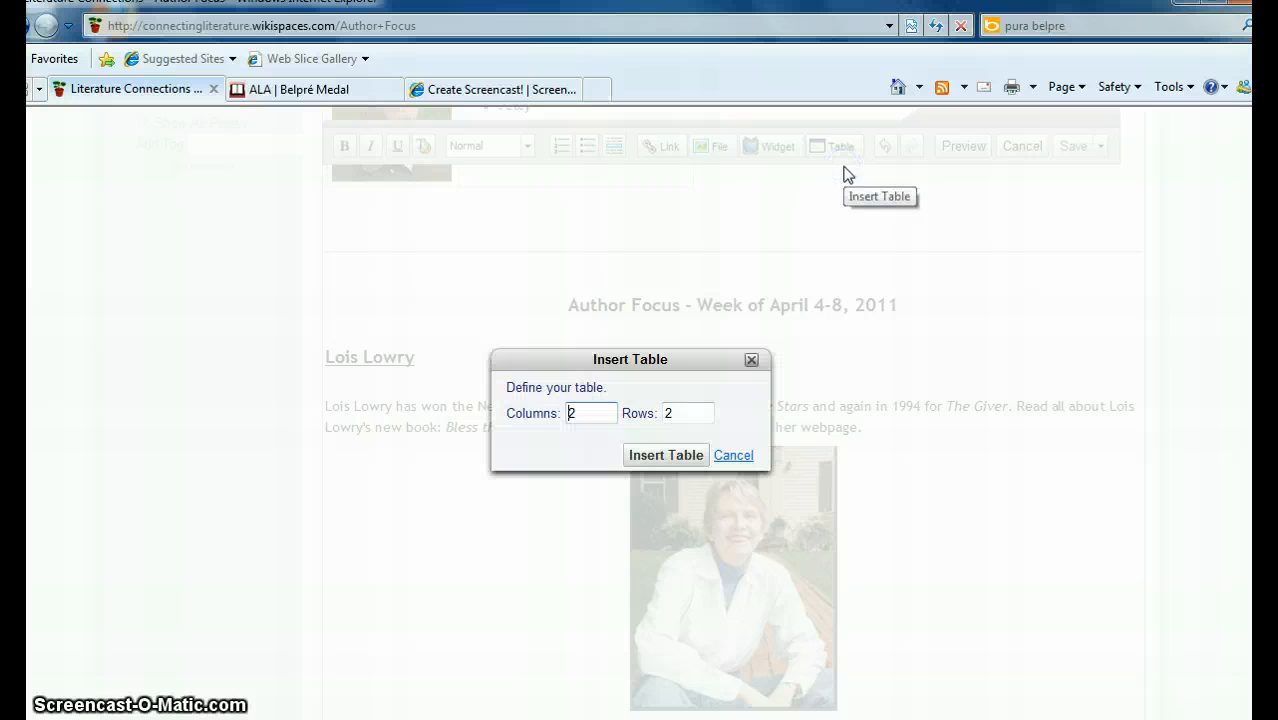
left_click(734, 456)
scroll(850, 400, "up", 4)
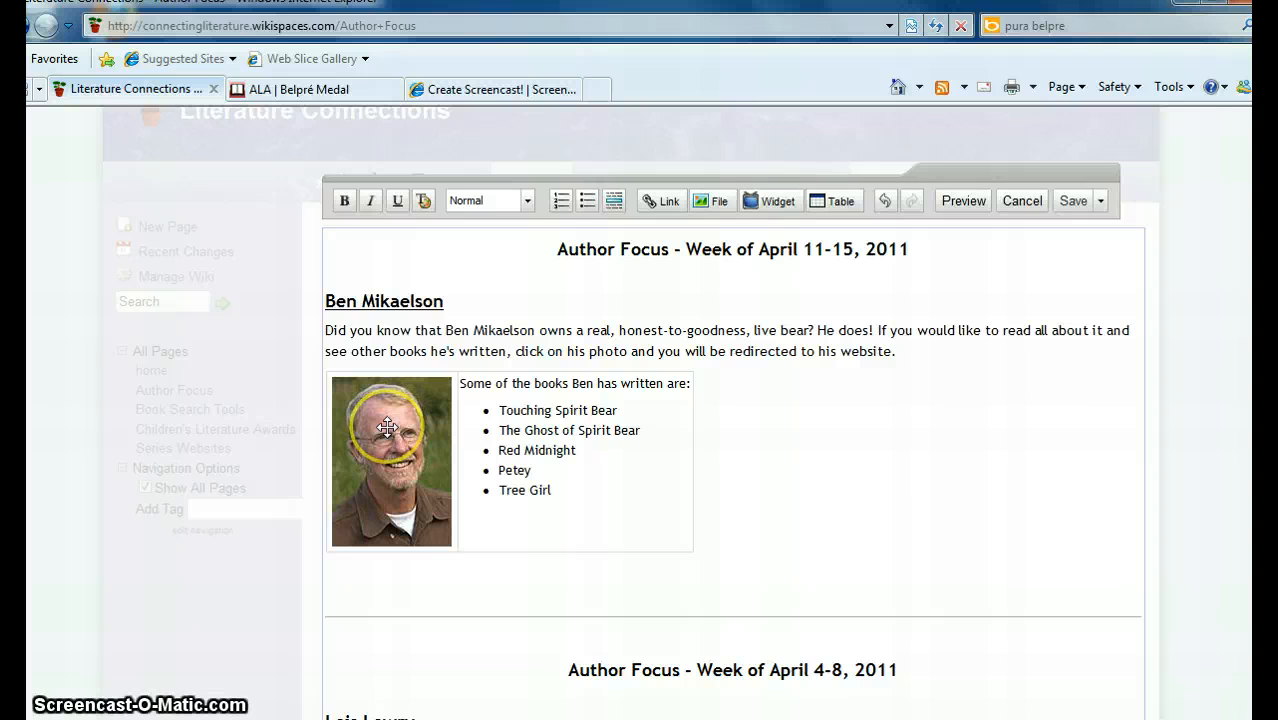
- View the files available for insertion into the page and leave the list without inserting any
left_click(719, 201)
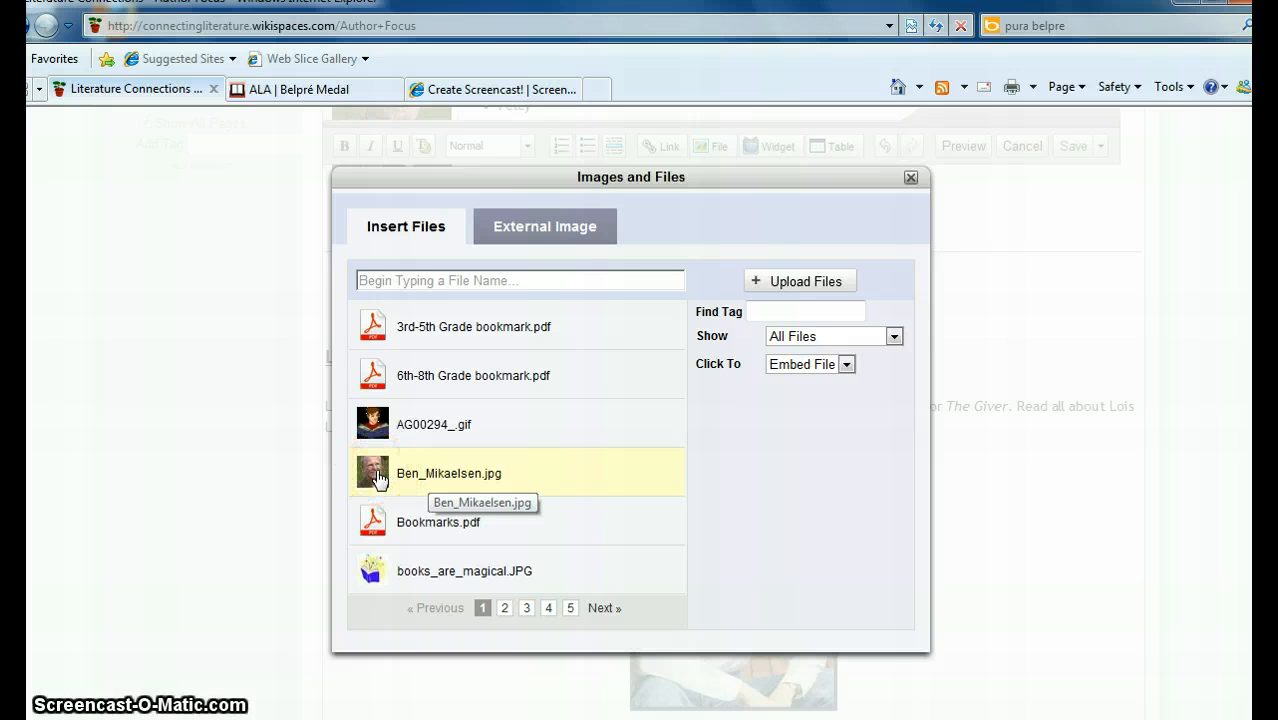
left_click(910, 180)
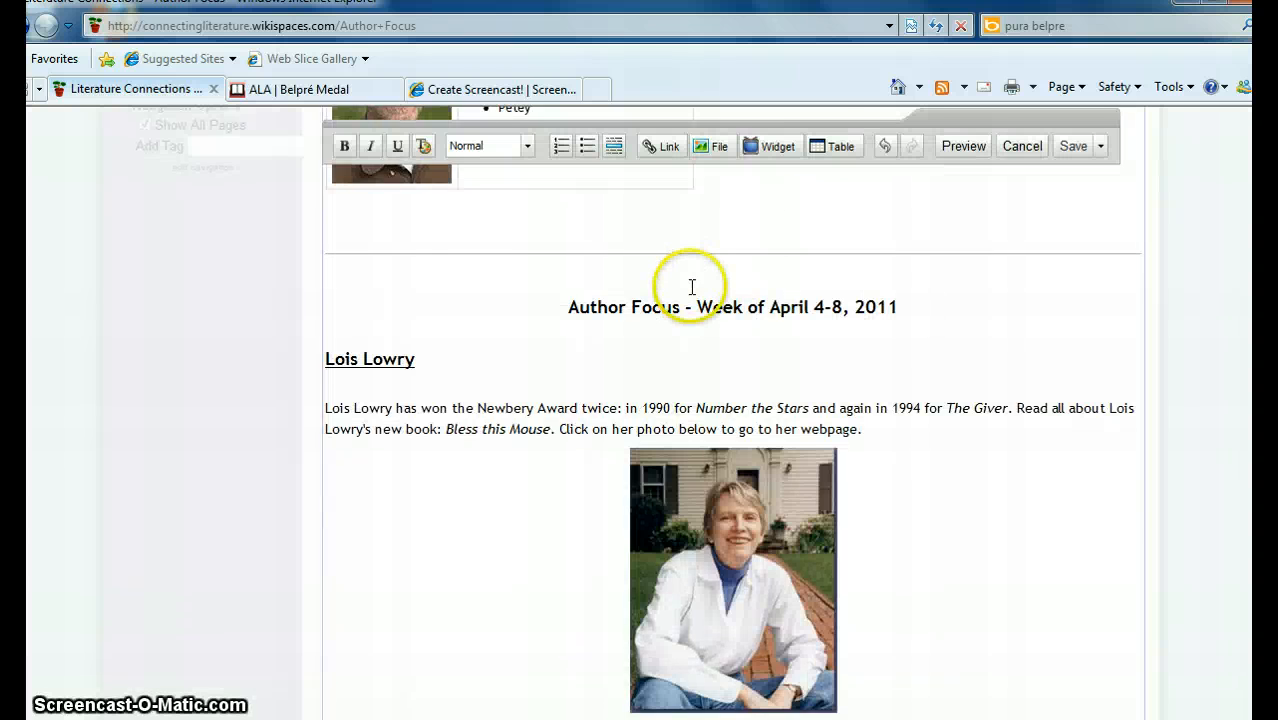
scroll(682, 300, "up", 3)
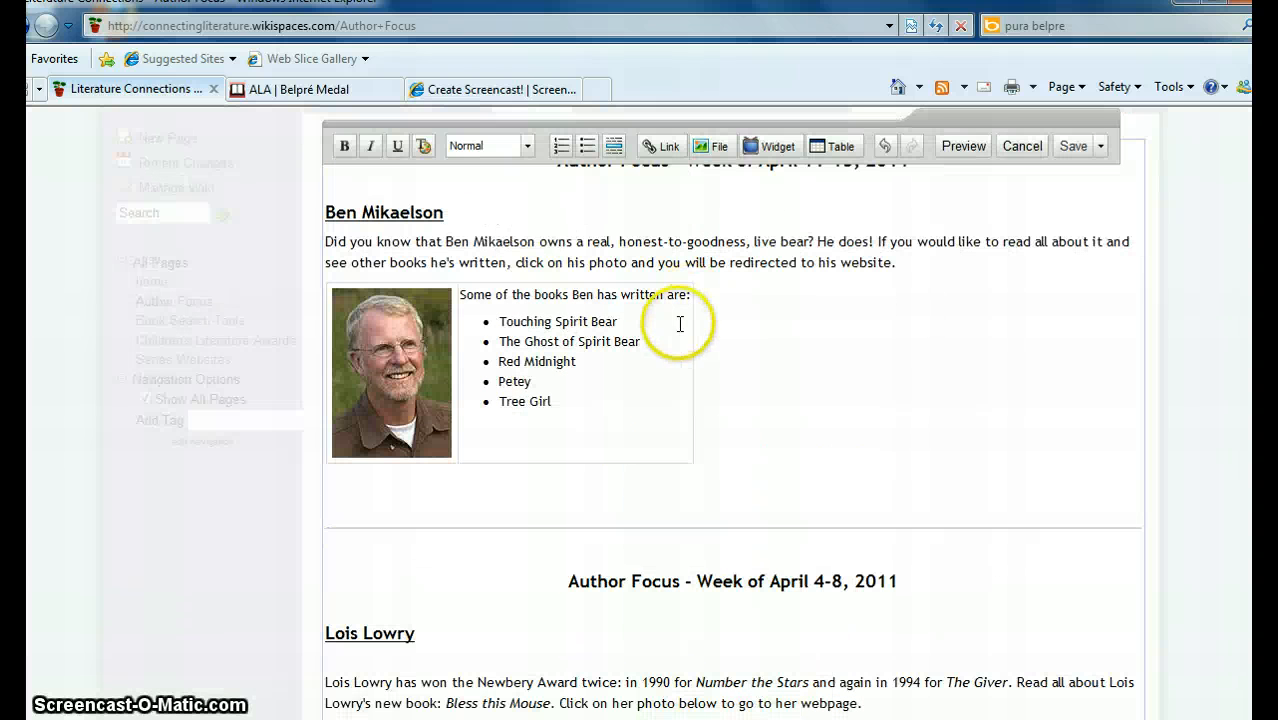
left_click(398, 357)
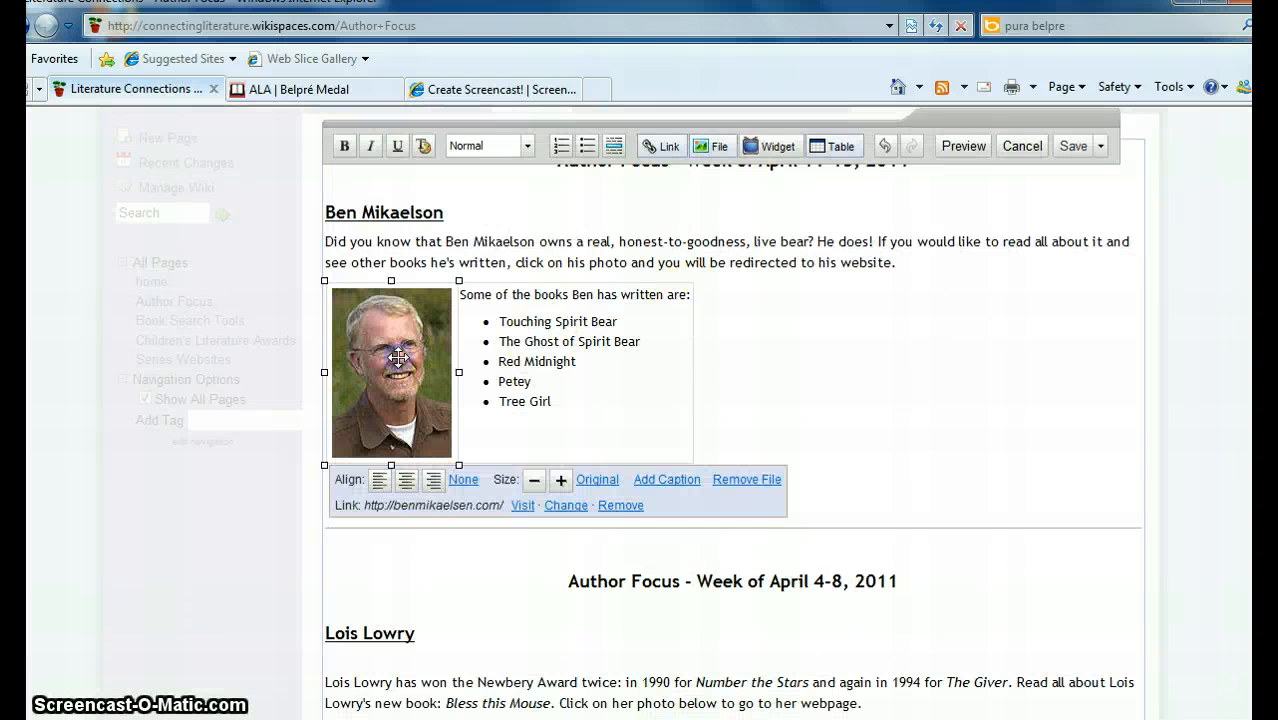
left_click(666, 148)
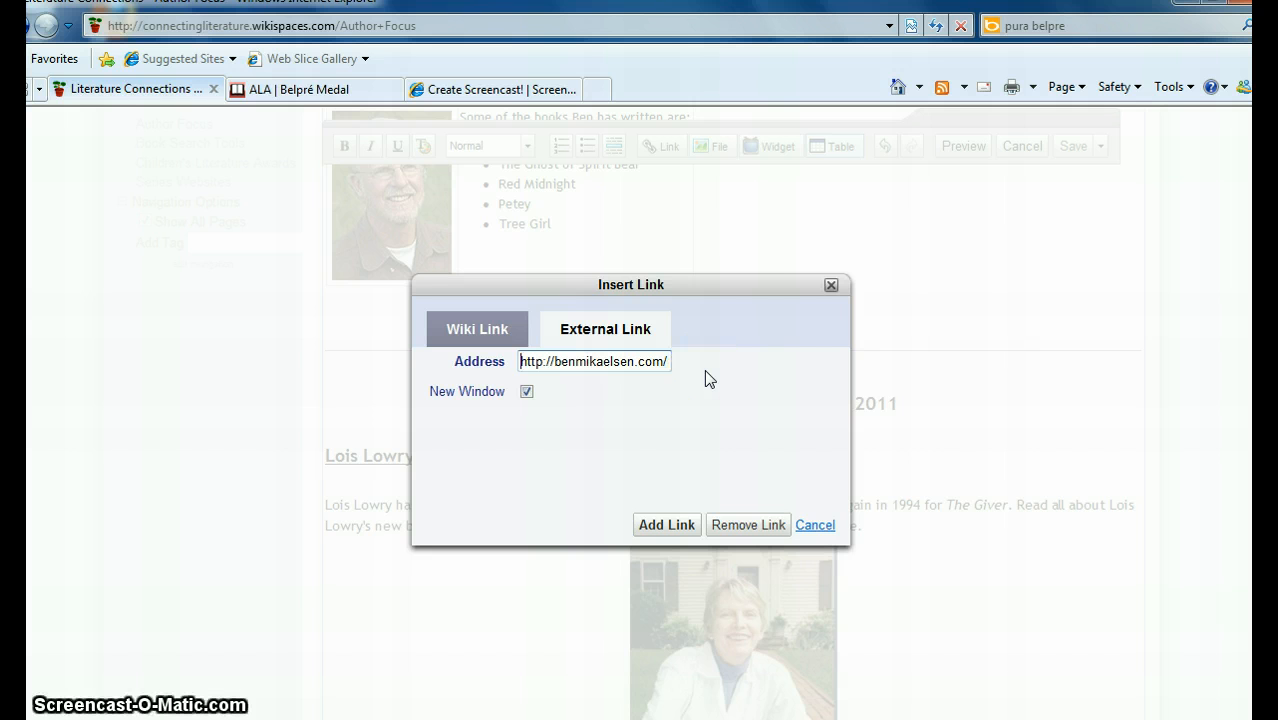
left_click(833, 286)
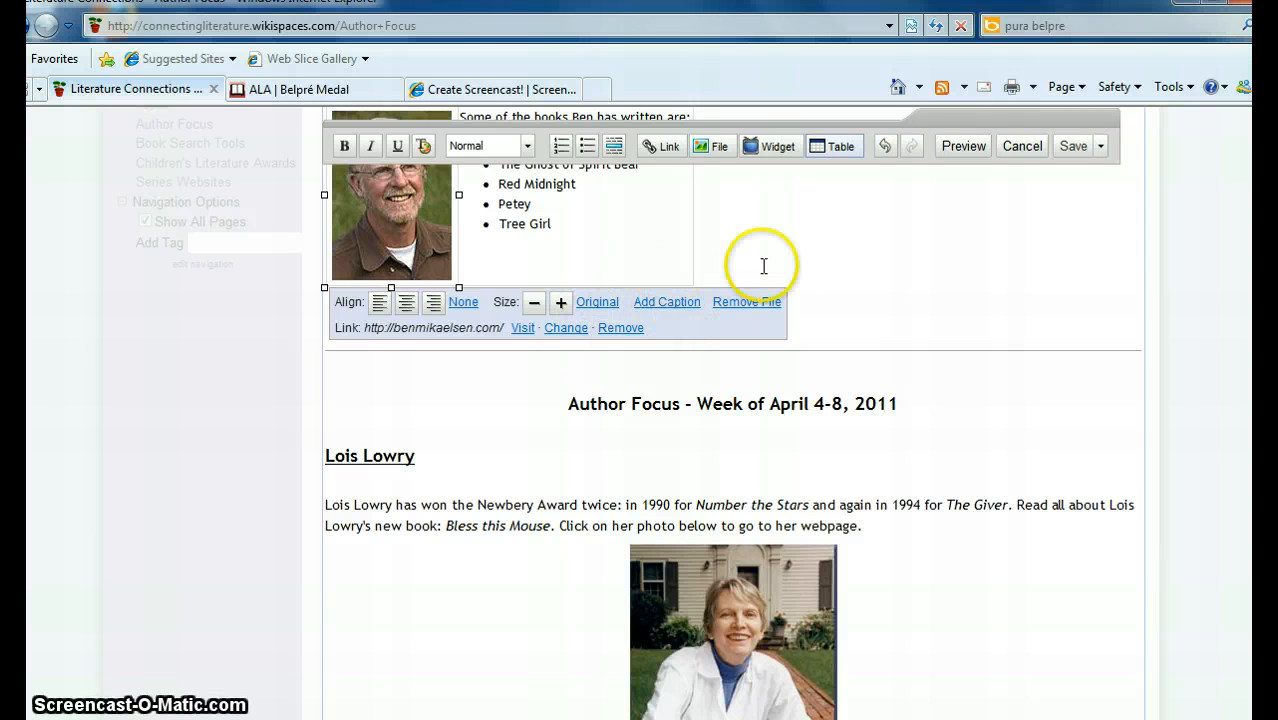
- Save the Author Focus page, review its entries, and look at the horizontal rule option in the editor without applying it
left_click(1076, 146)
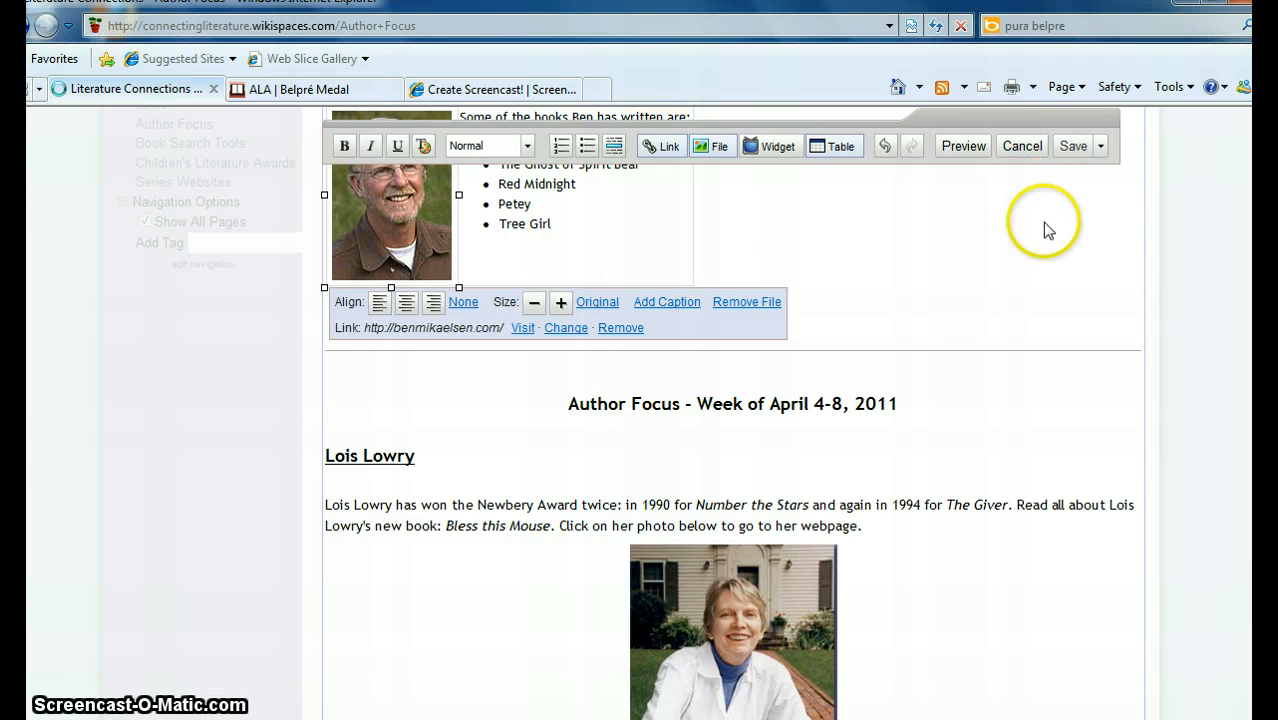
scroll(1045, 249, "down", 5)
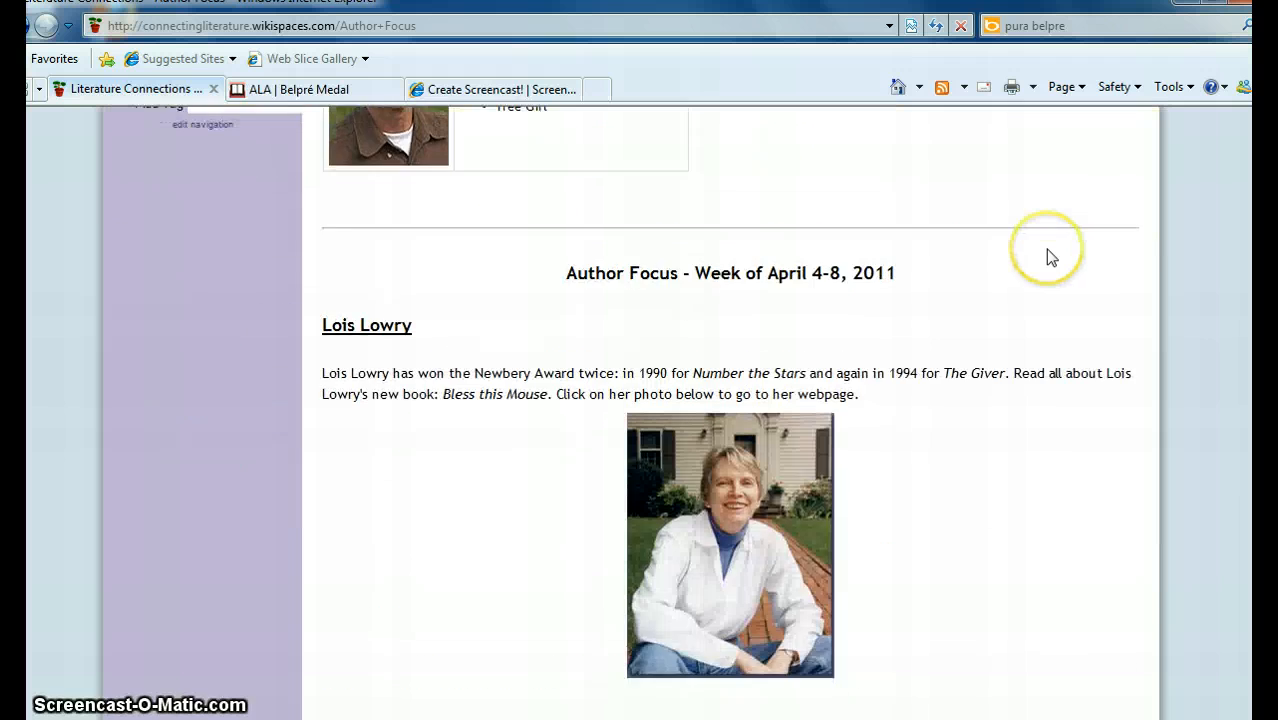
scroll(1045, 249, "up", 2)
scroll(1047, 249, "up", 4)
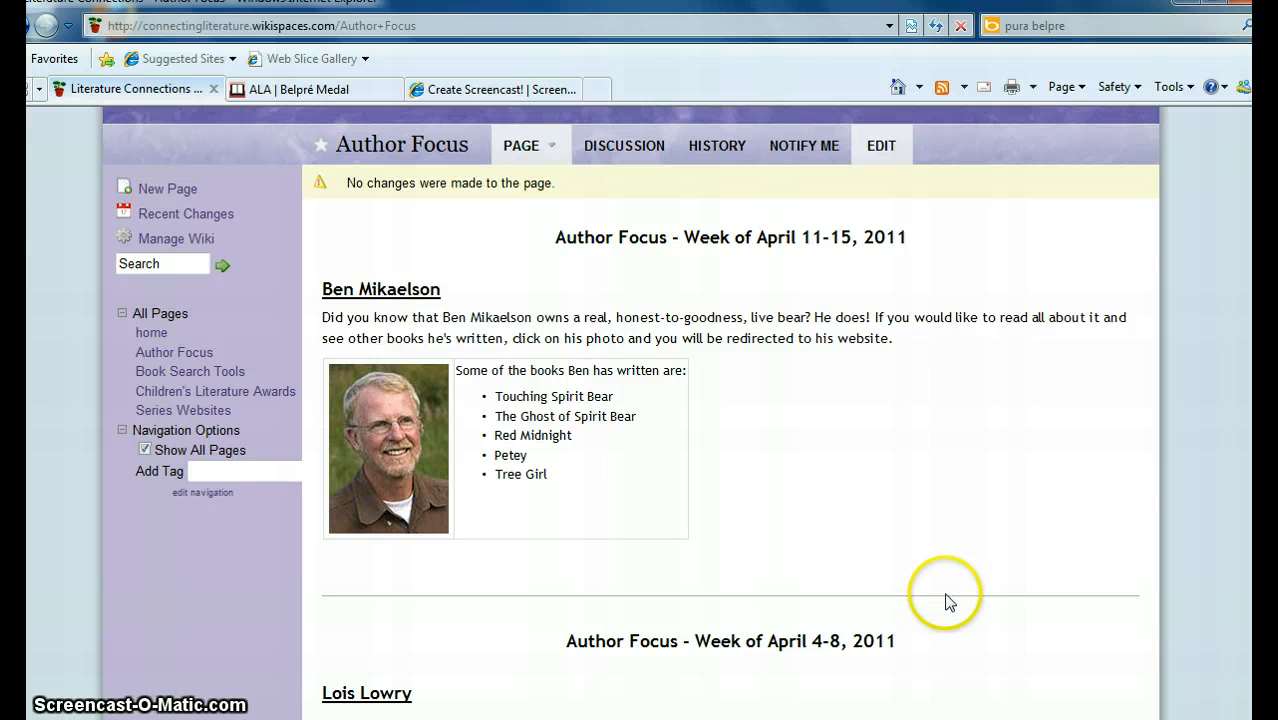
left_click(877, 146)
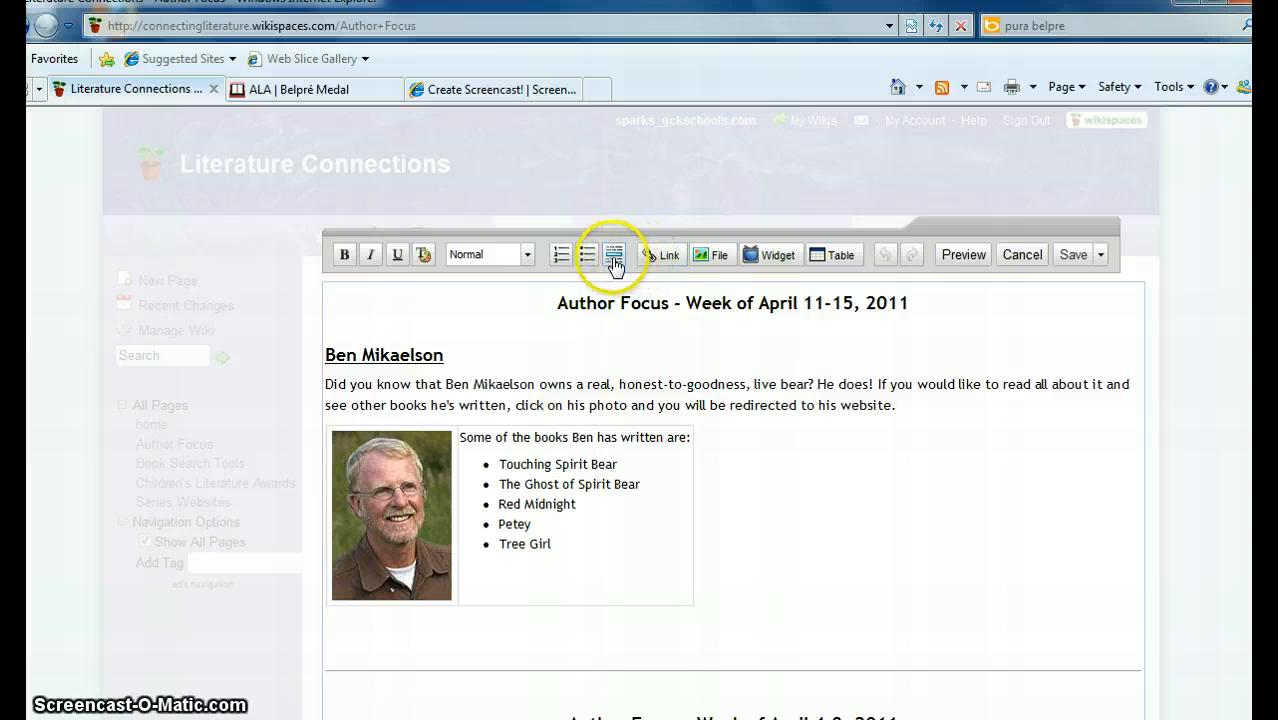
left_click(1079, 255)
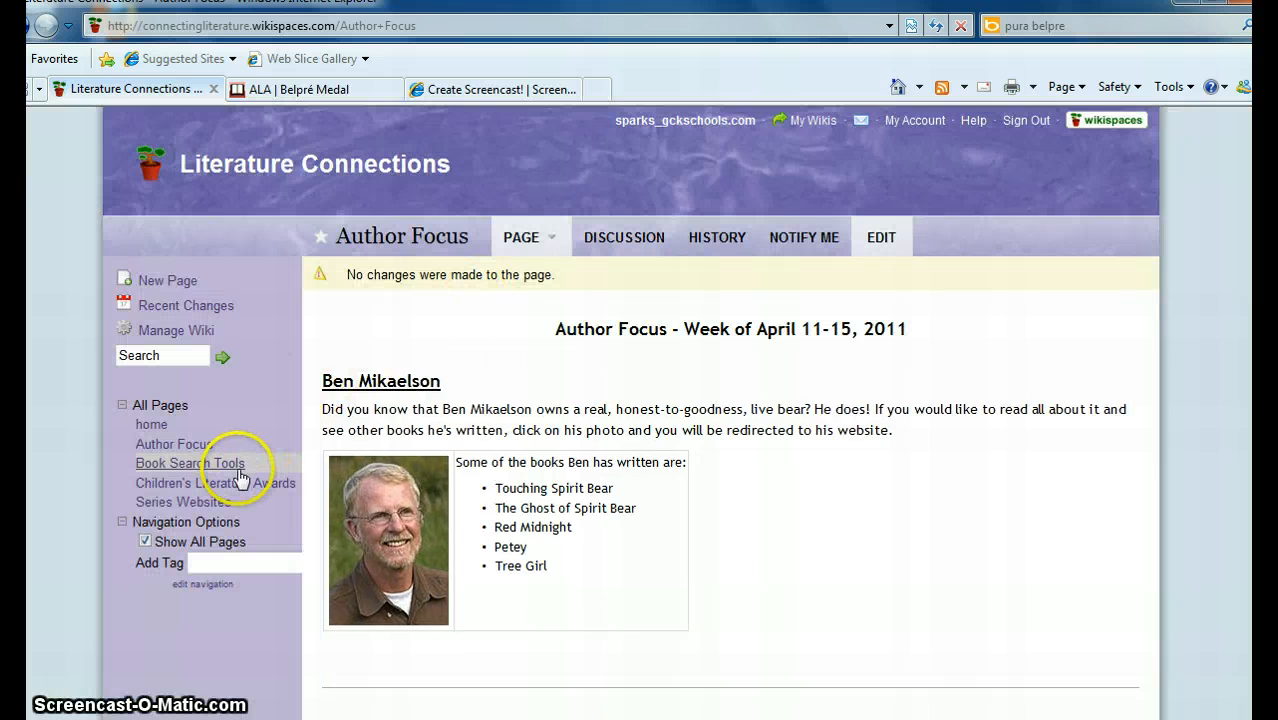
- Review the icon tables on the Book Search Tools page and check the website linked from the Scholastic Book Wizard icon
left_click(229, 467)
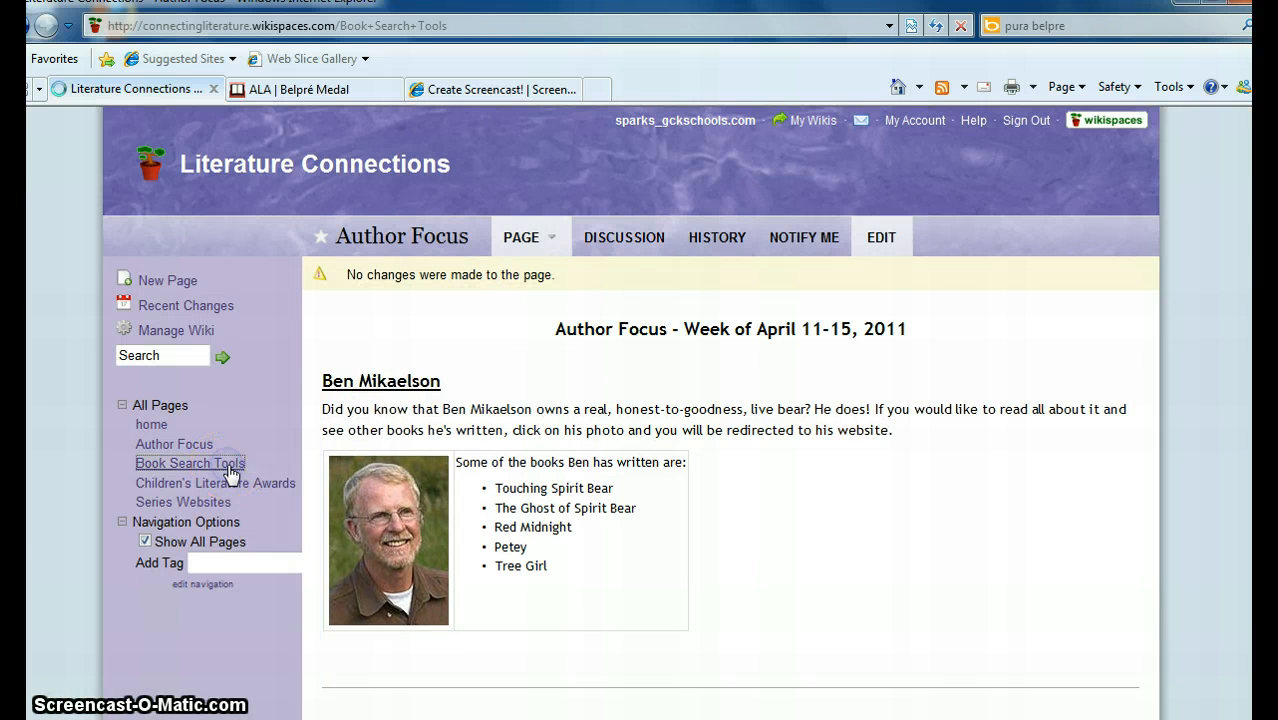
scroll(850, 583, "down", 2)
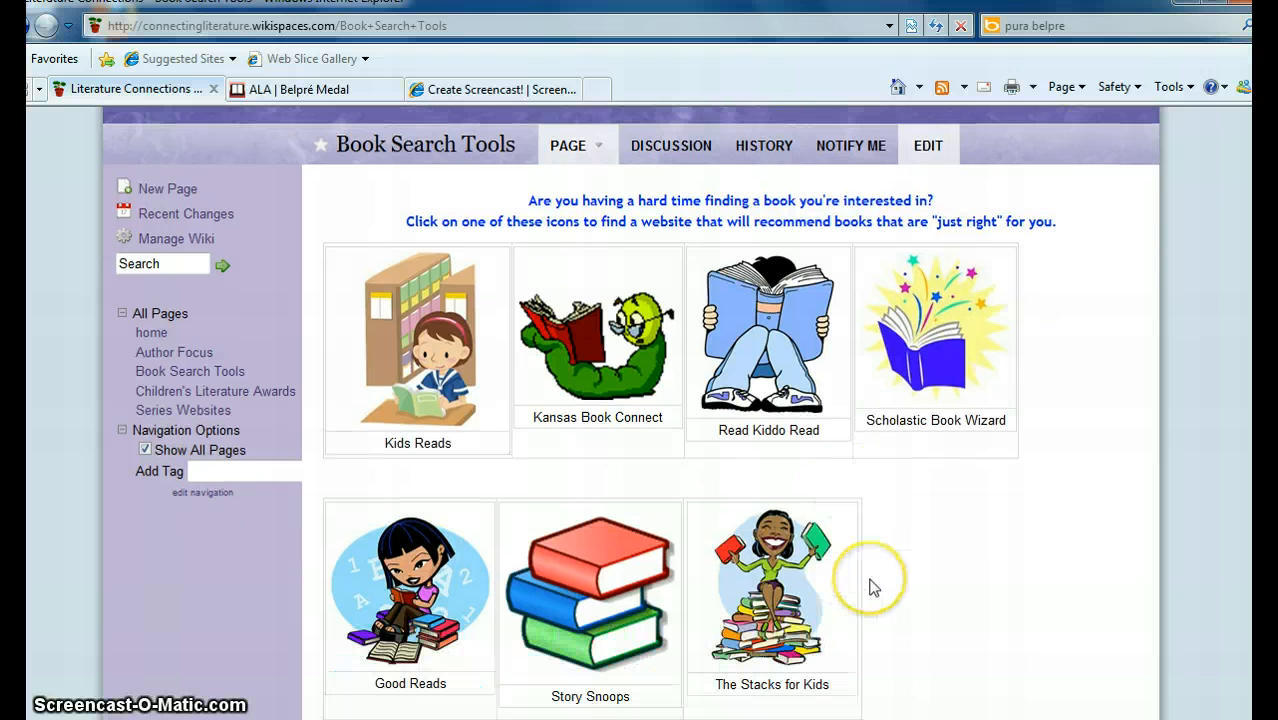
left_click(920, 352)
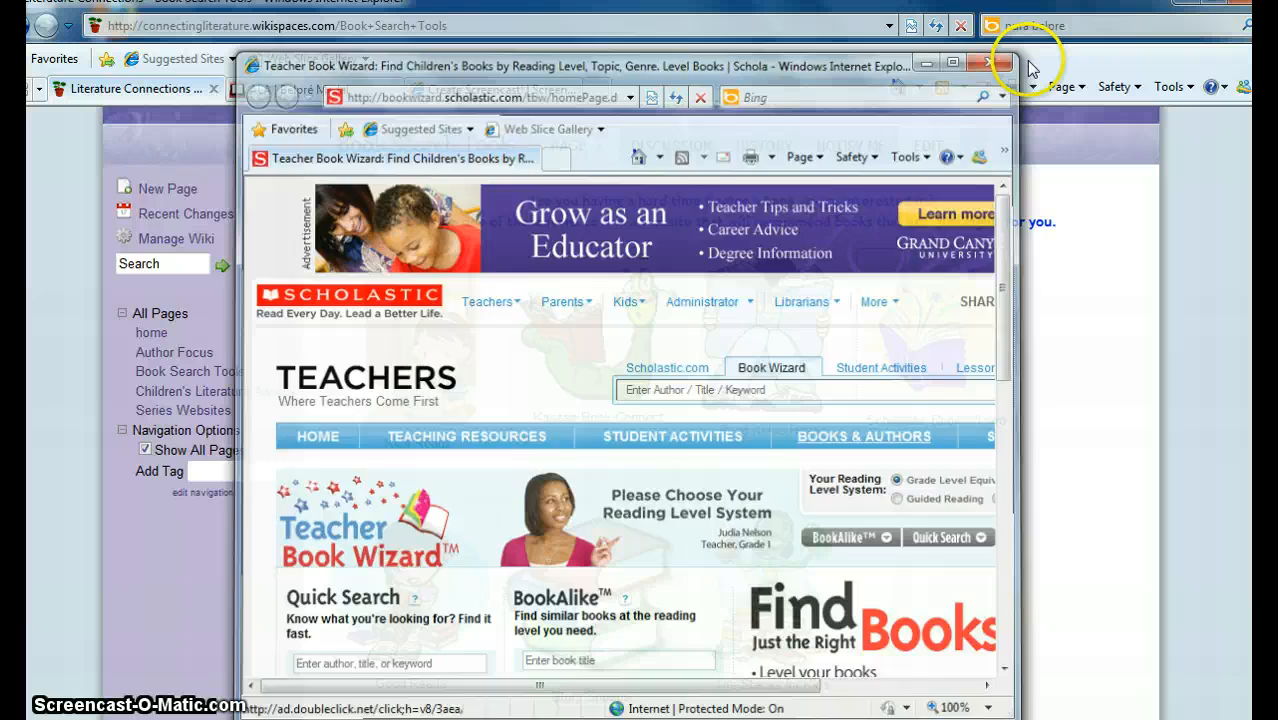
left_click(1008, 57)
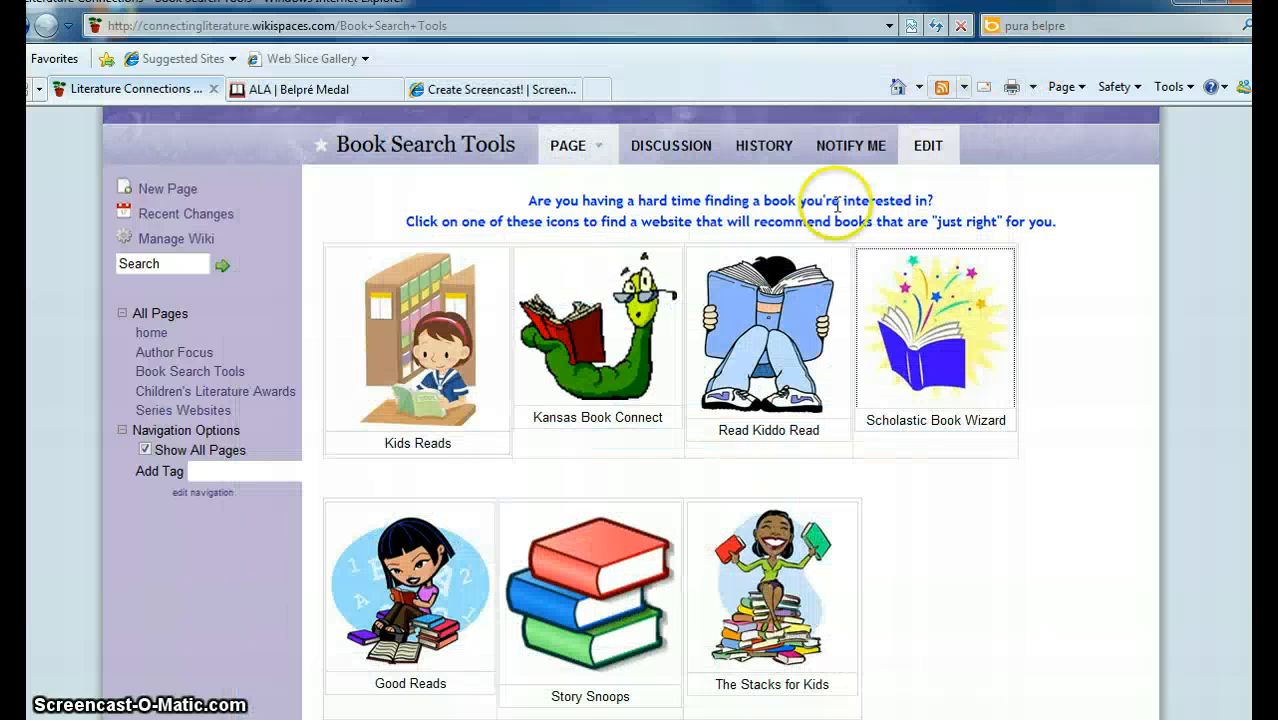
scroll(978, 600, "down", 2)
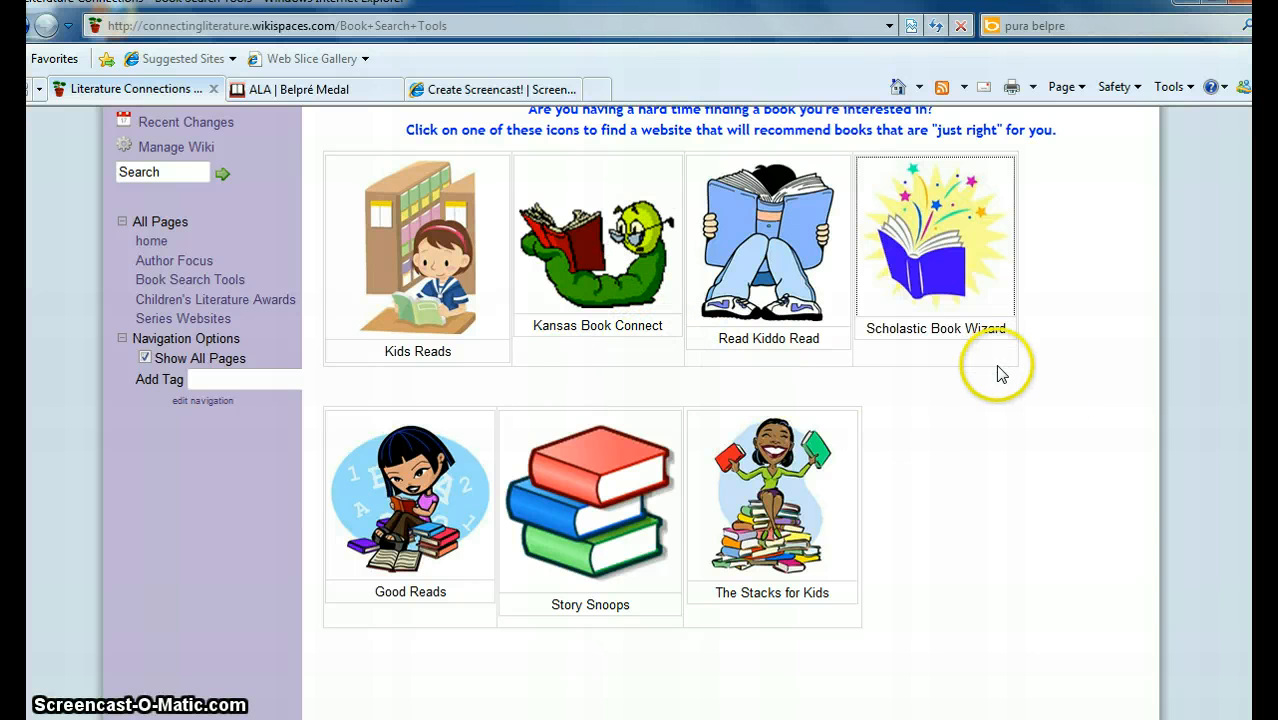
scroll(1005, 385, "up", 3)
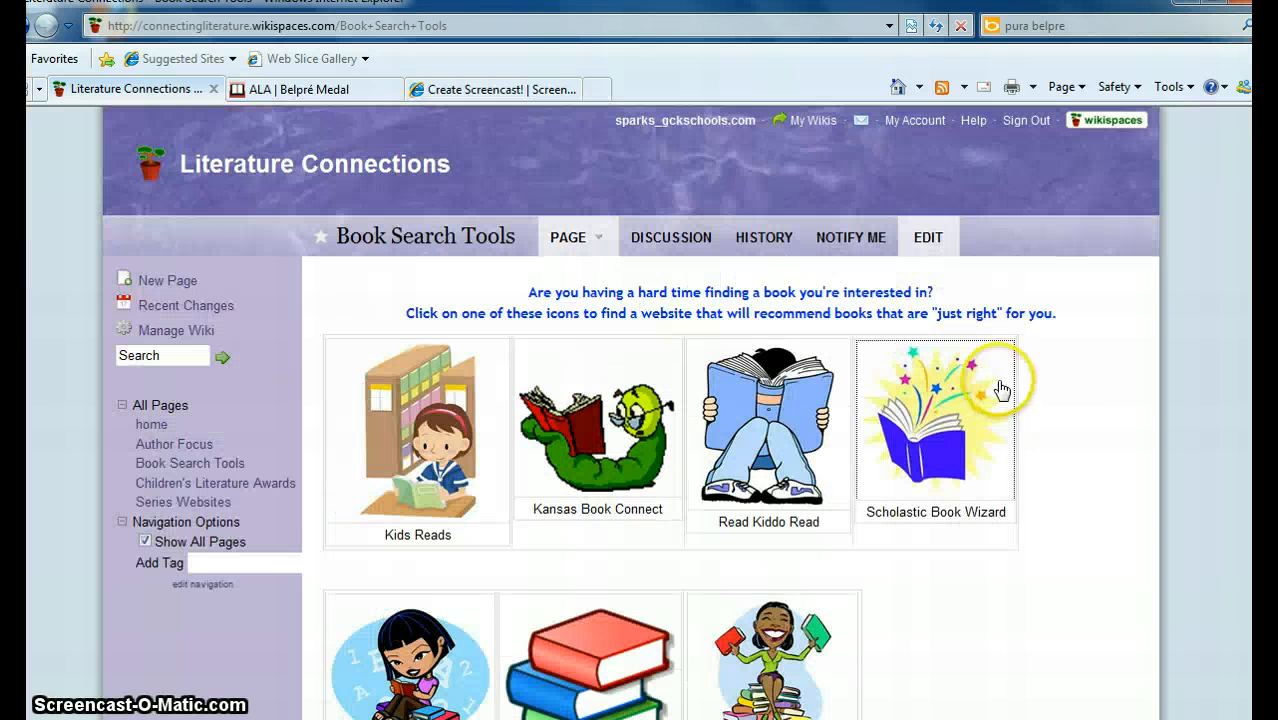
- View the Book Search Tools icon tables in the editor, leave them unchanged, and check the website linked from the Good Reads icon
left_click(925, 238)
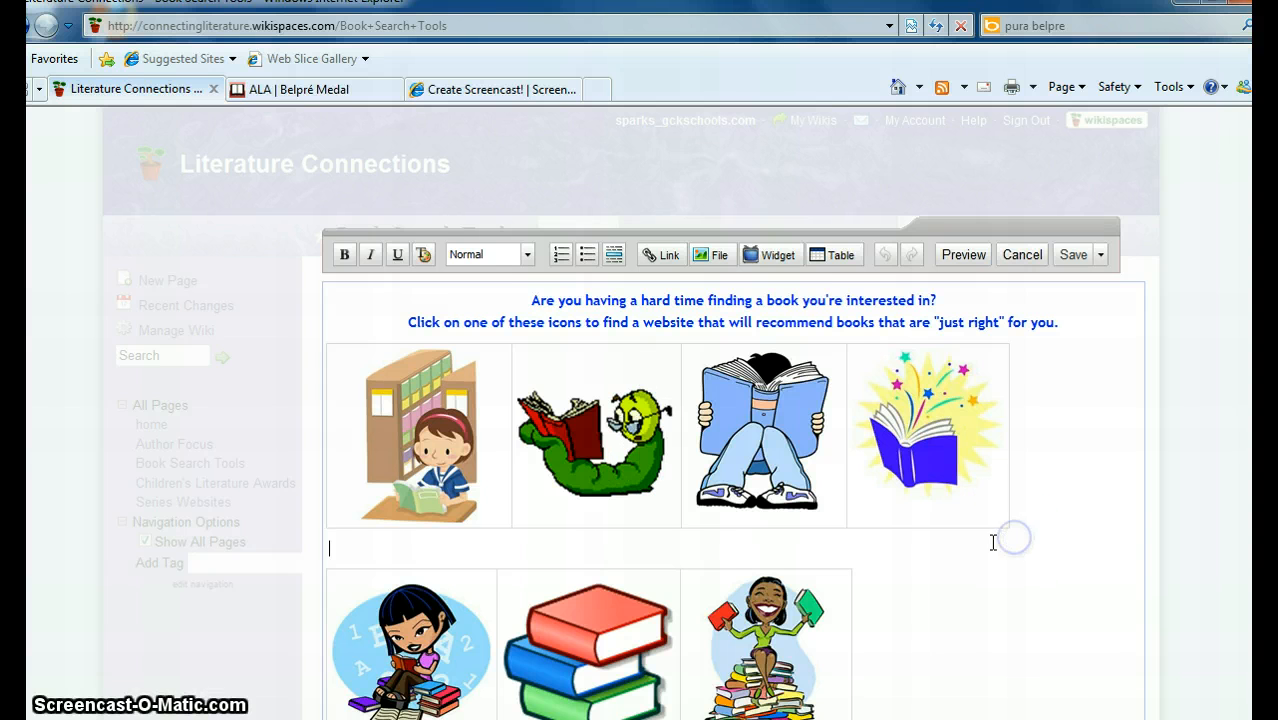
left_click(1031, 550)
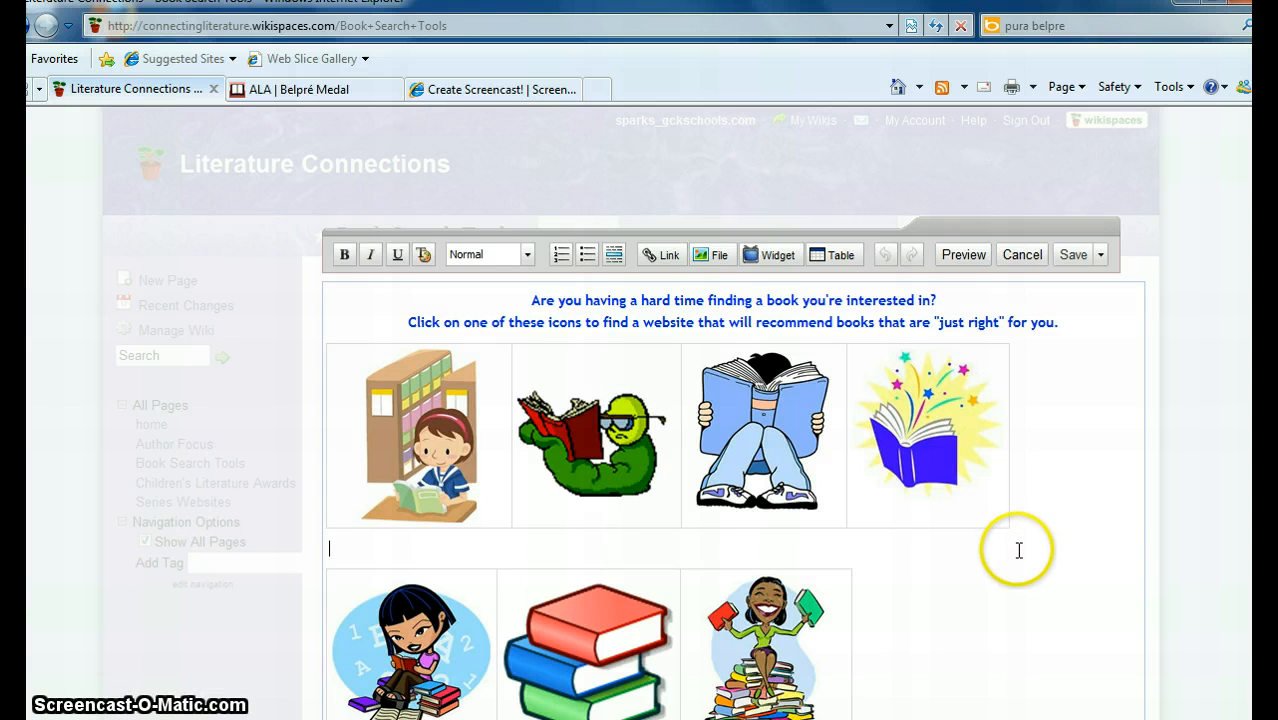
scroll(1017, 530, "down", 2)
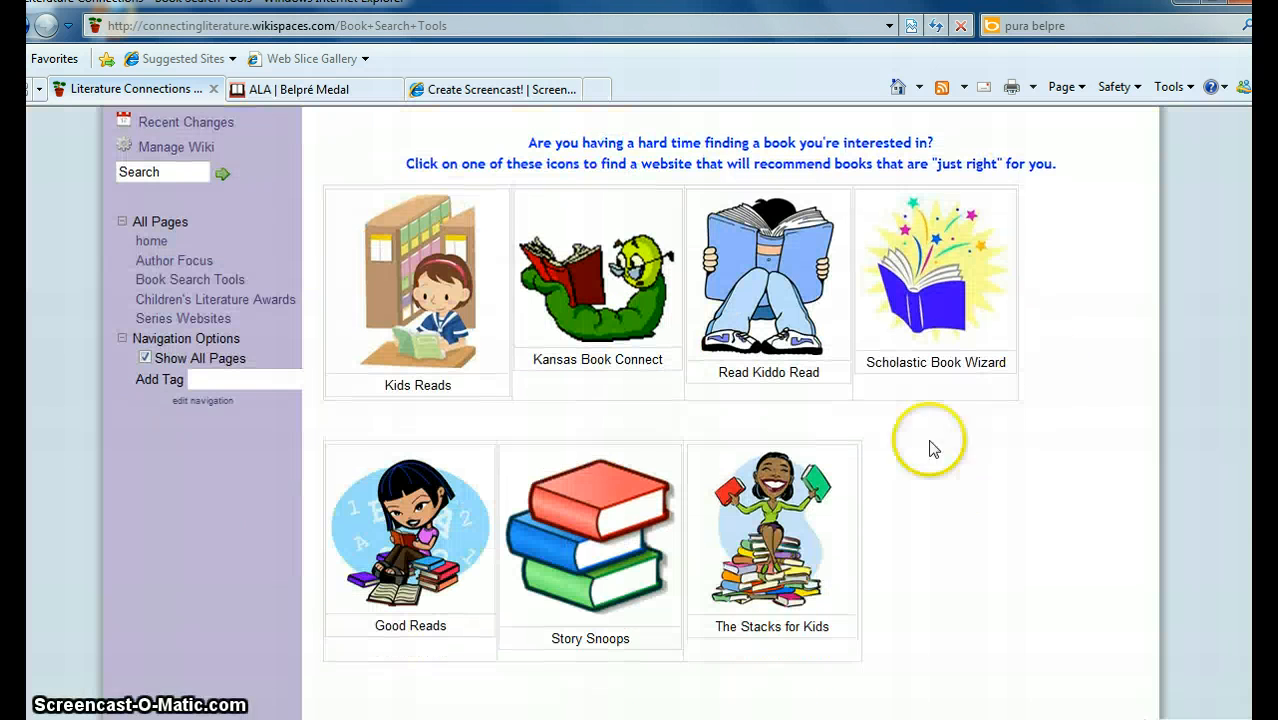
left_click(416, 549)
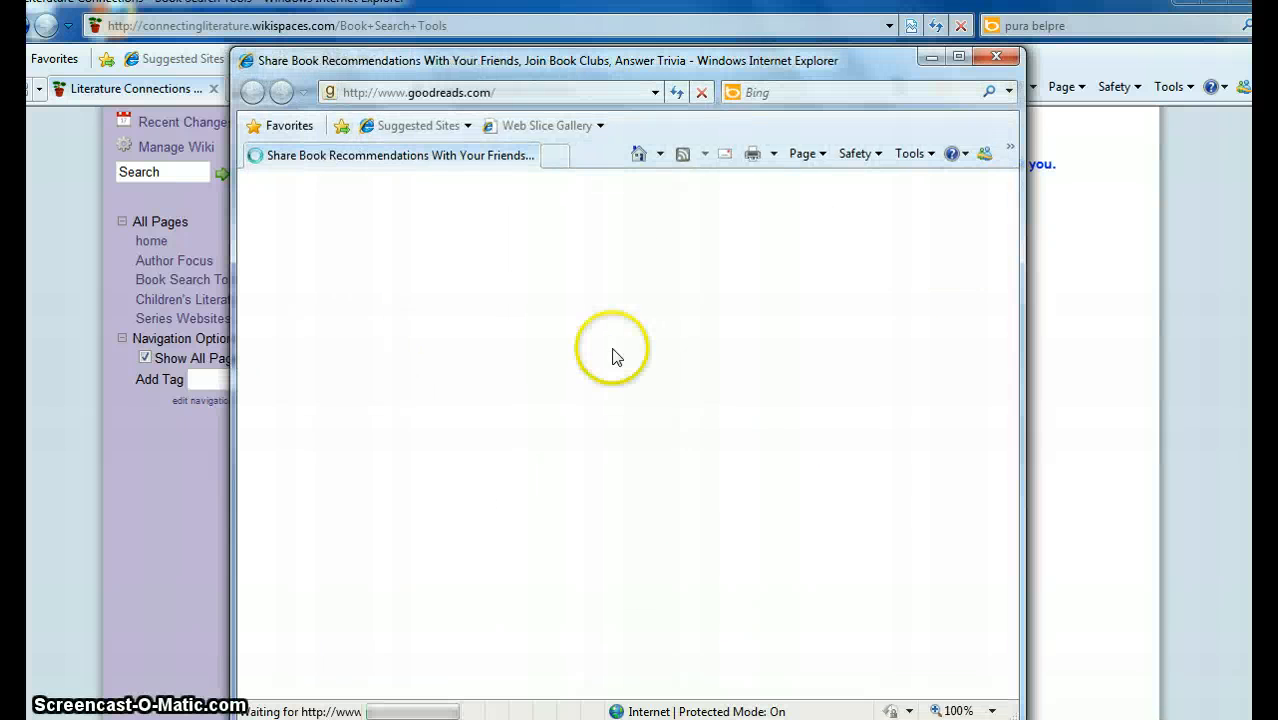
left_click(997, 60)
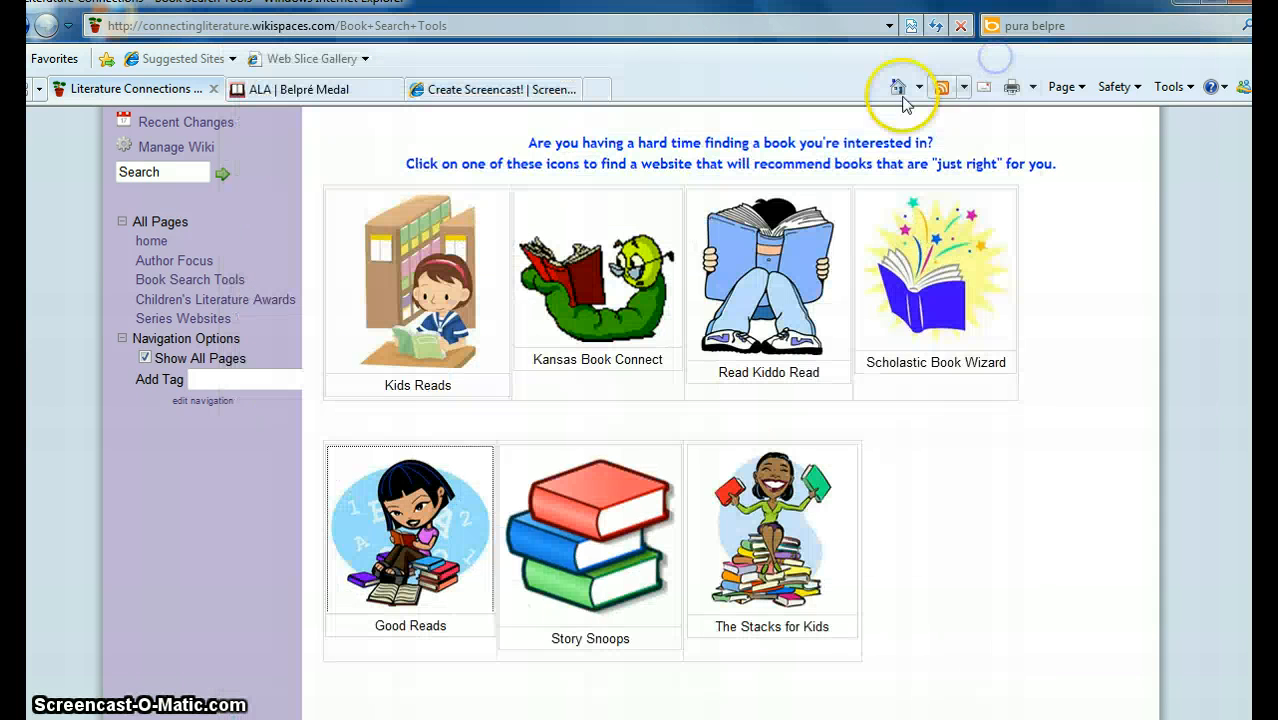
- Open the Children's Literature Awards page and follow the William Allen White Award medal image to its linked website
left_click(214, 306)
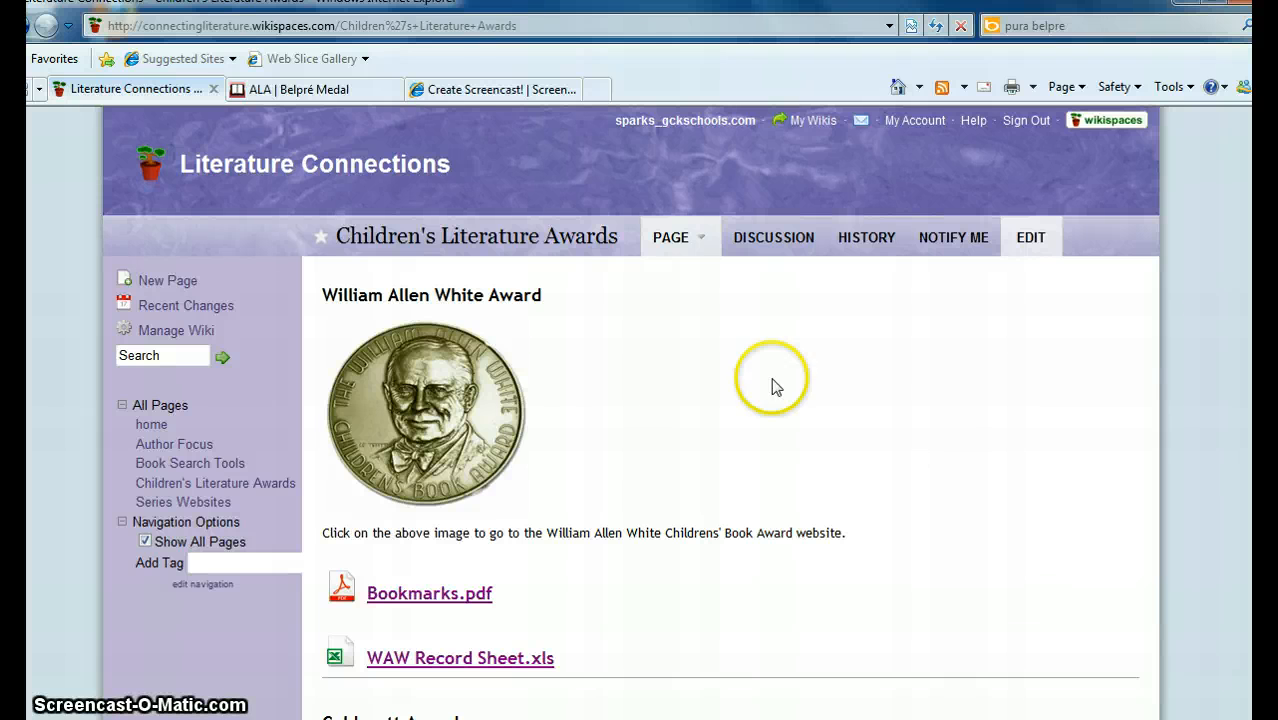
left_click(405, 402)
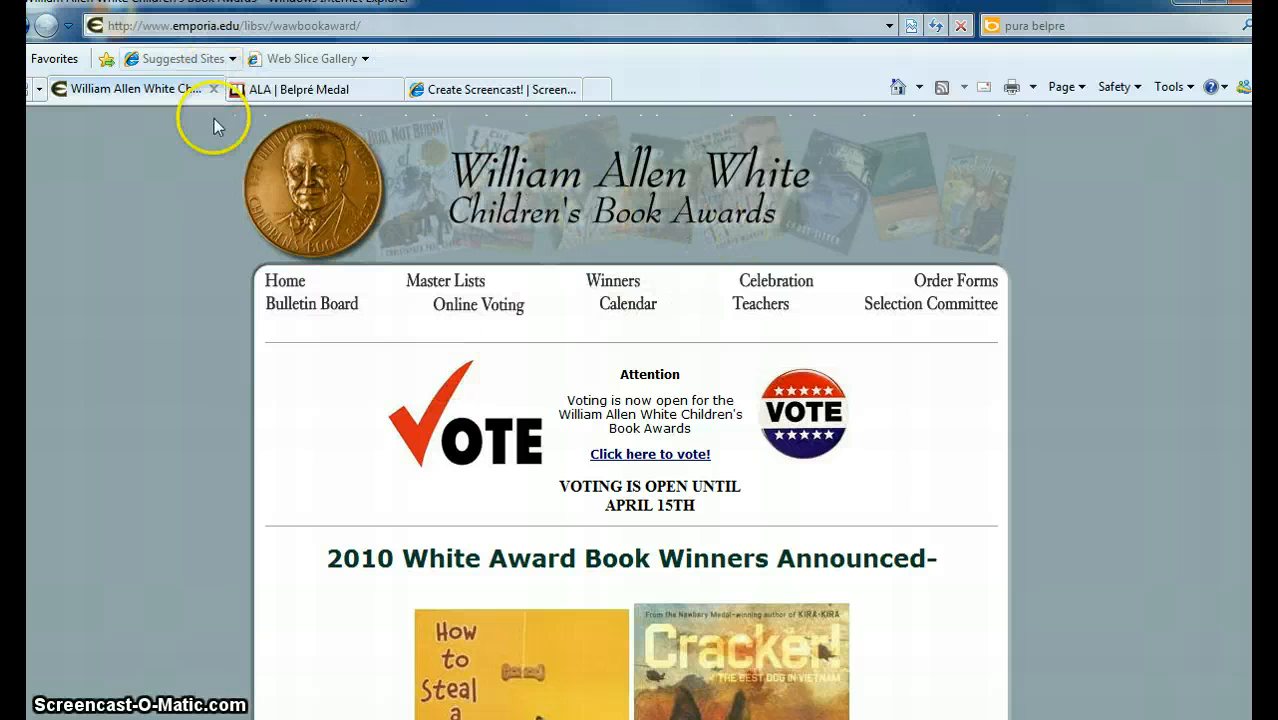
- Look over the William Allen White Children's Book Awards website and return to the wiki's Children's Literature Awards page
scroll(345, 360, "down", 5)
scroll(345, 371, "up", 5)
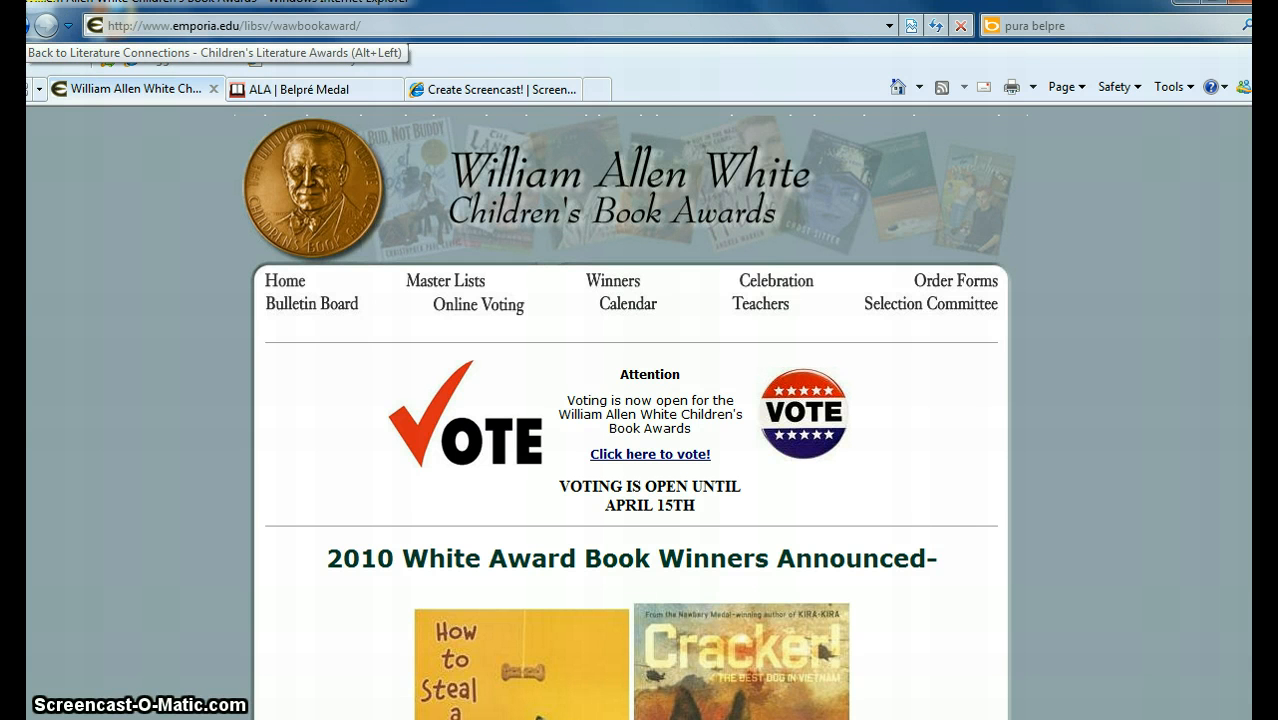
left_click(45, 25)
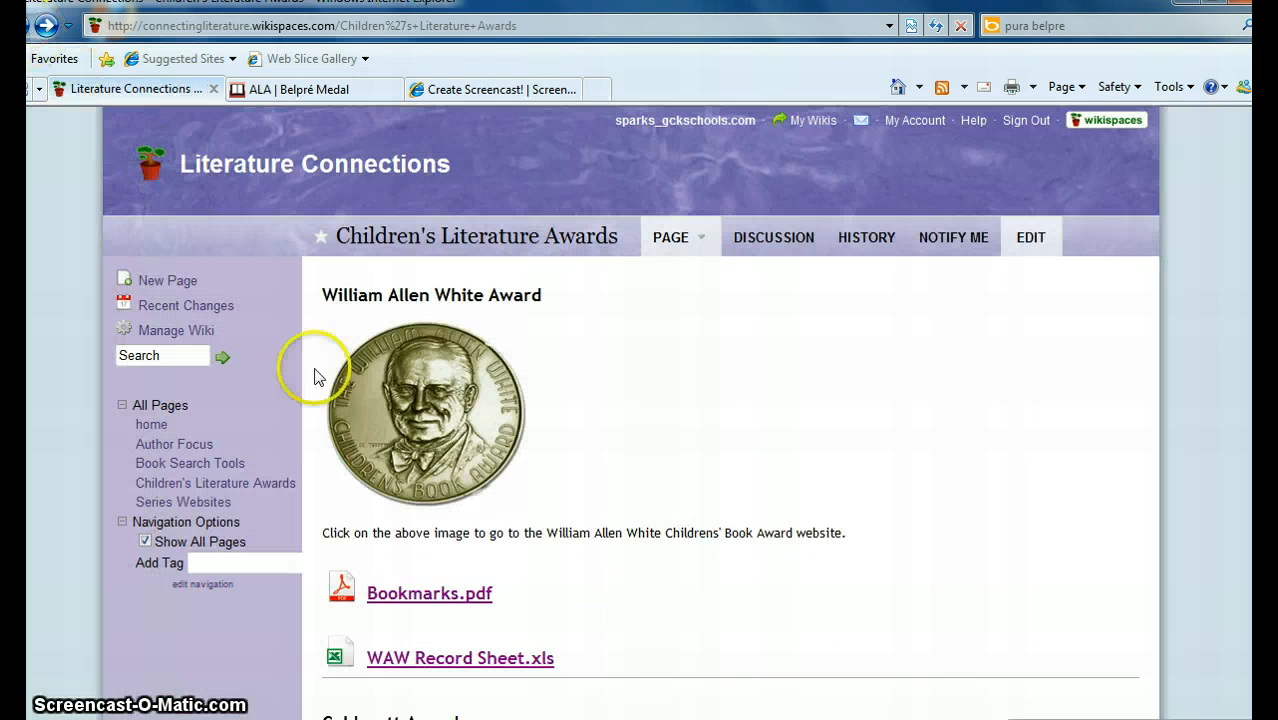
- Check the Bookmarks.pdf and WAW Record Sheet.xls files linked under the William Allen White Award, then close them
scroll(610, 568, "down", 1)
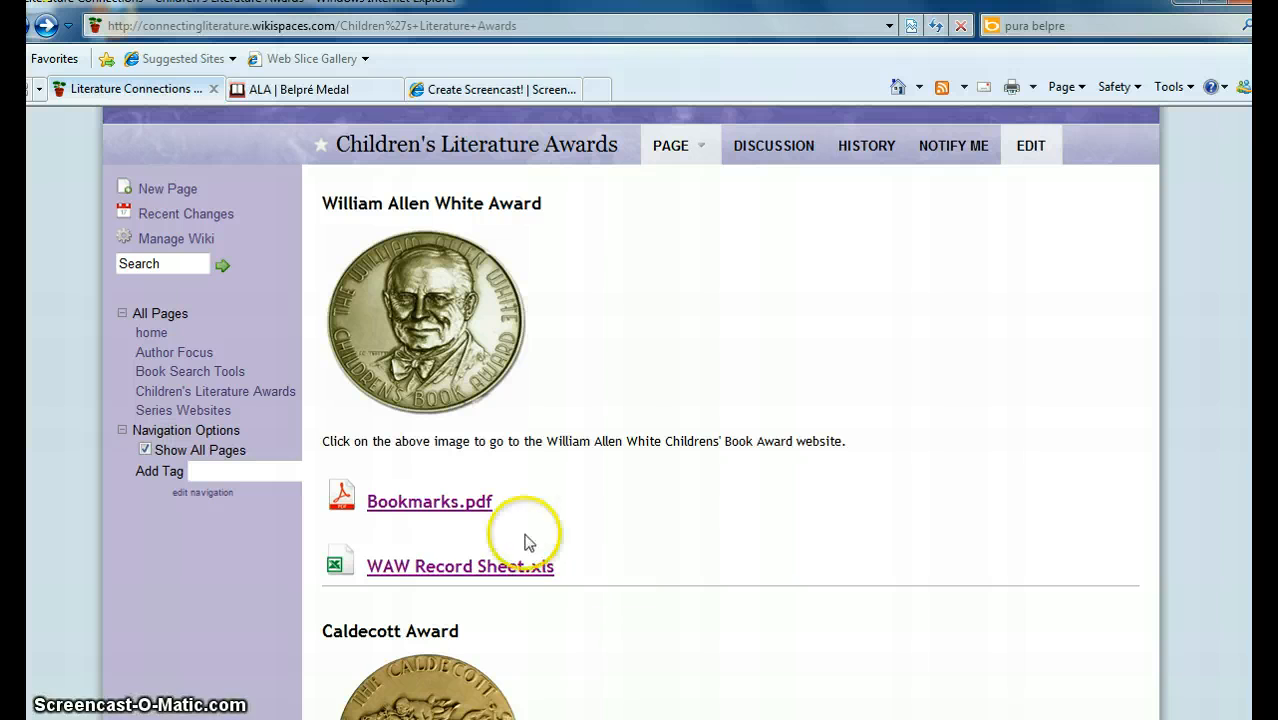
left_click(417, 505)
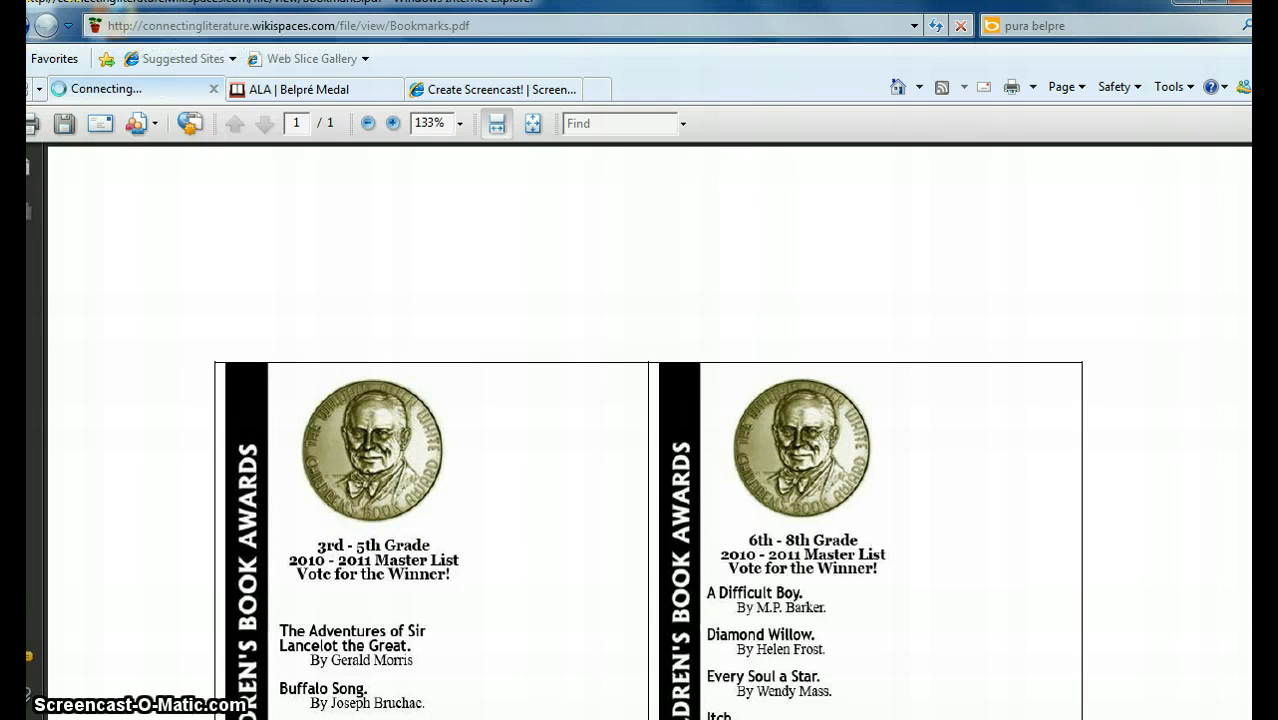
left_click(45, 25)
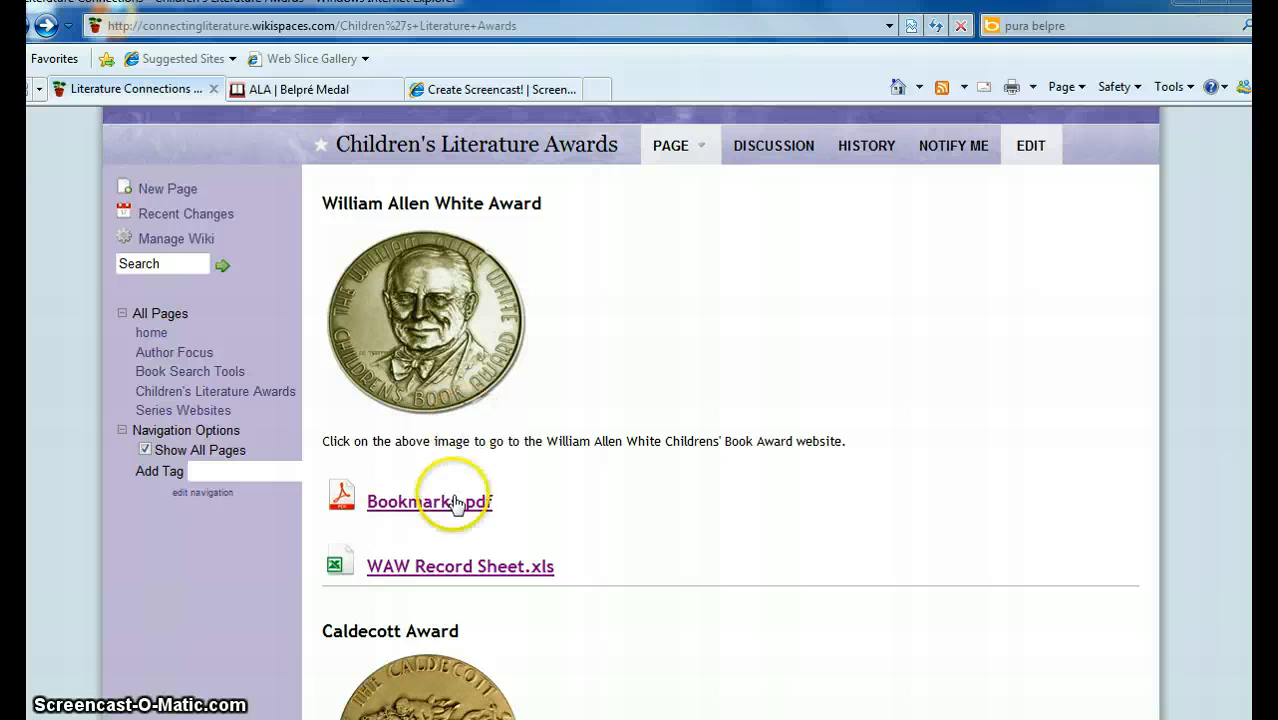
left_click(462, 567)
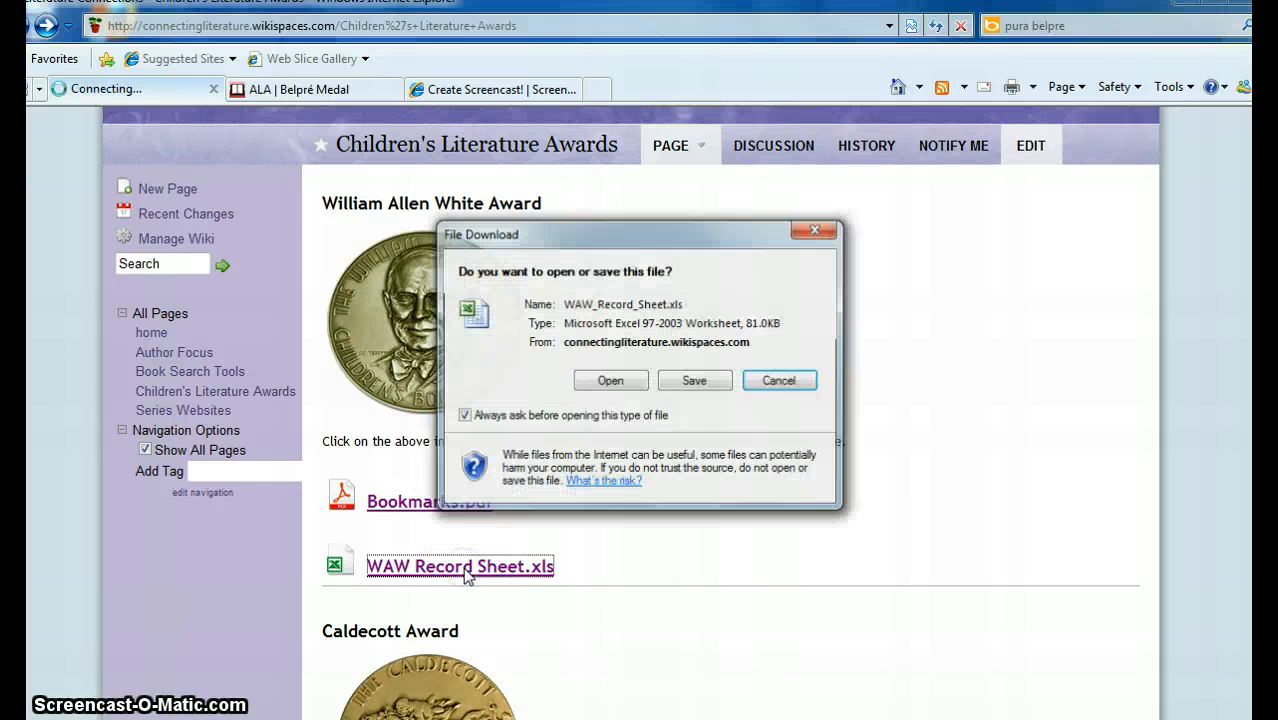
left_click(594, 382)
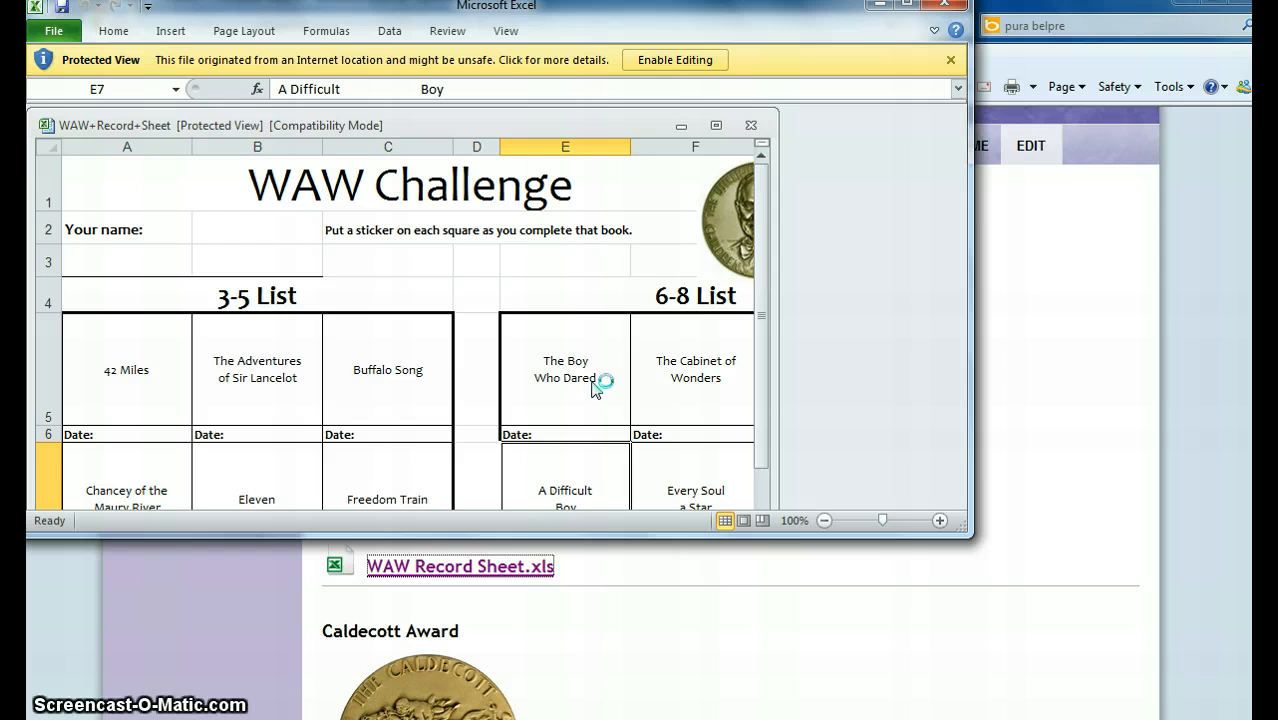
left_click(716, 125)
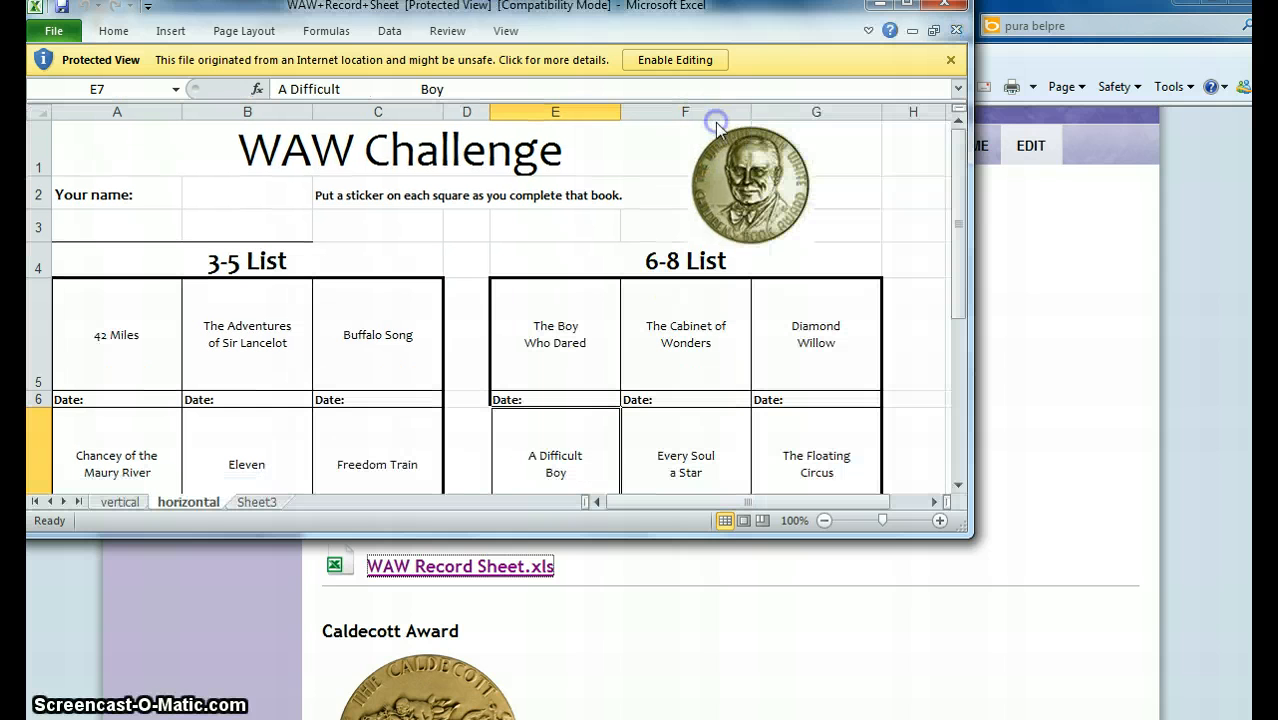
left_click(946, 12)
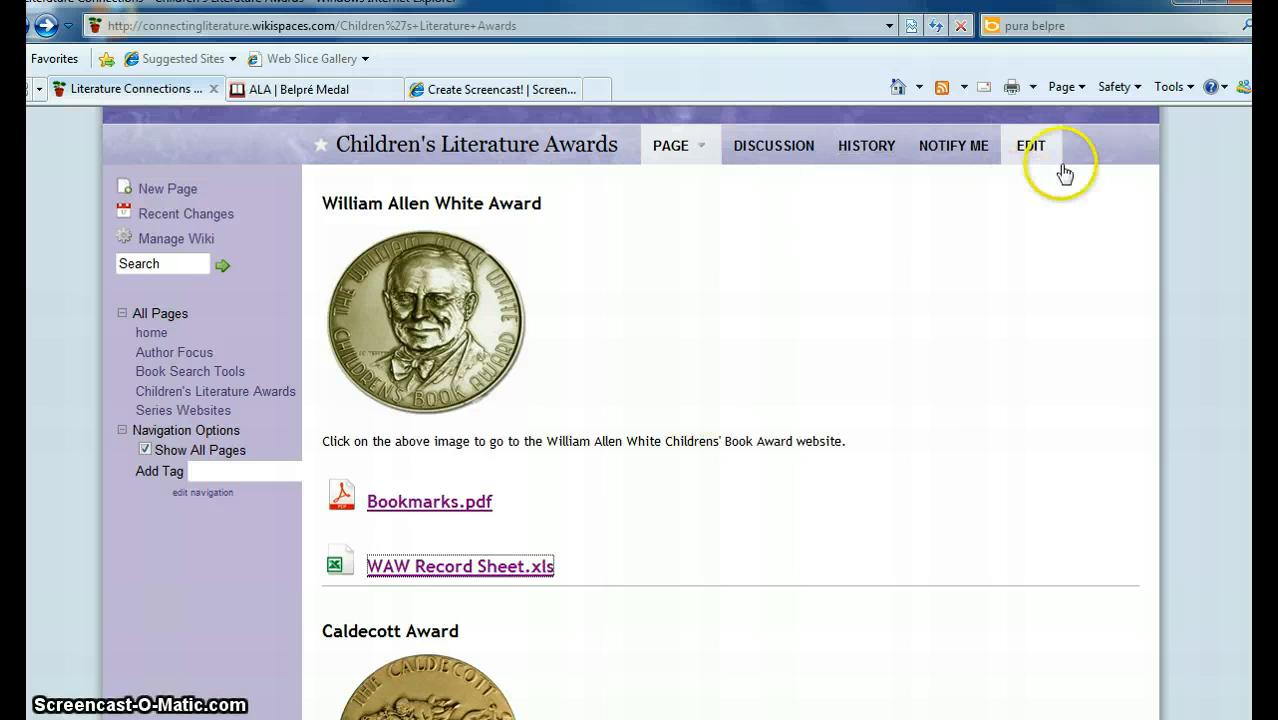
- Edit the Children's Literature Awards page from the recovered draft and view the Images and Files options without inserting anything
left_click(1030, 146)
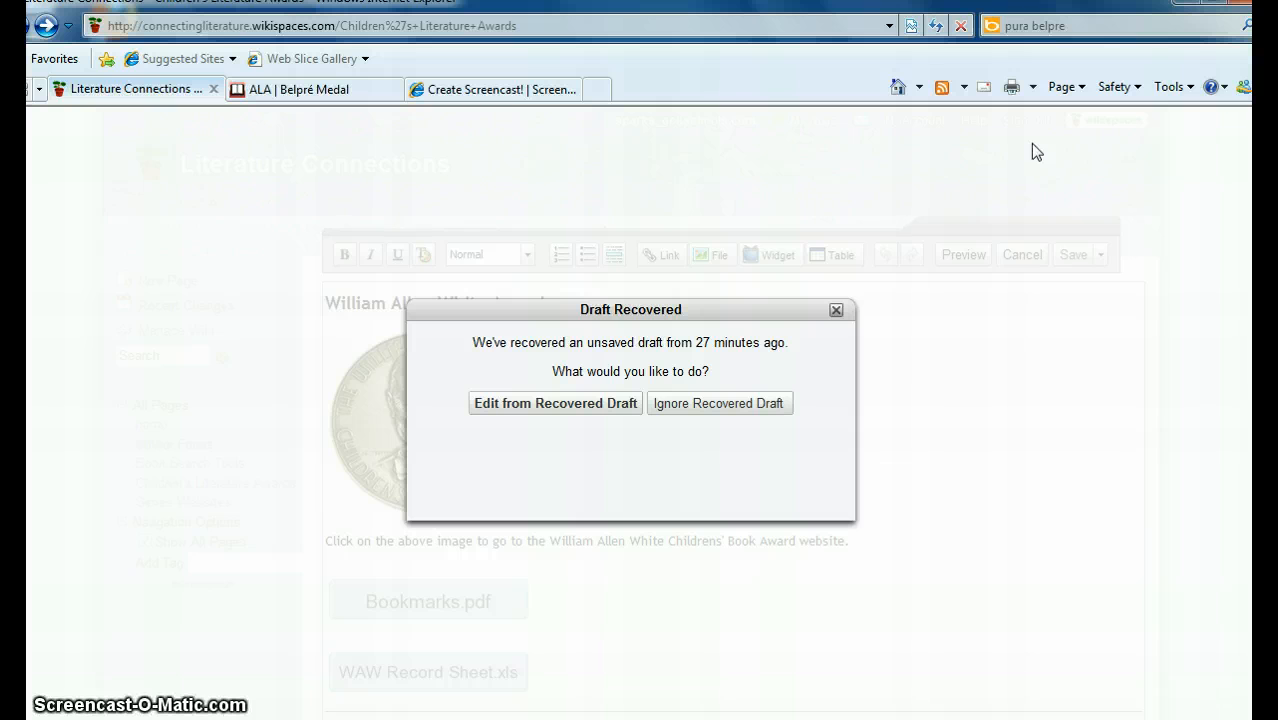
left_click(621, 411)
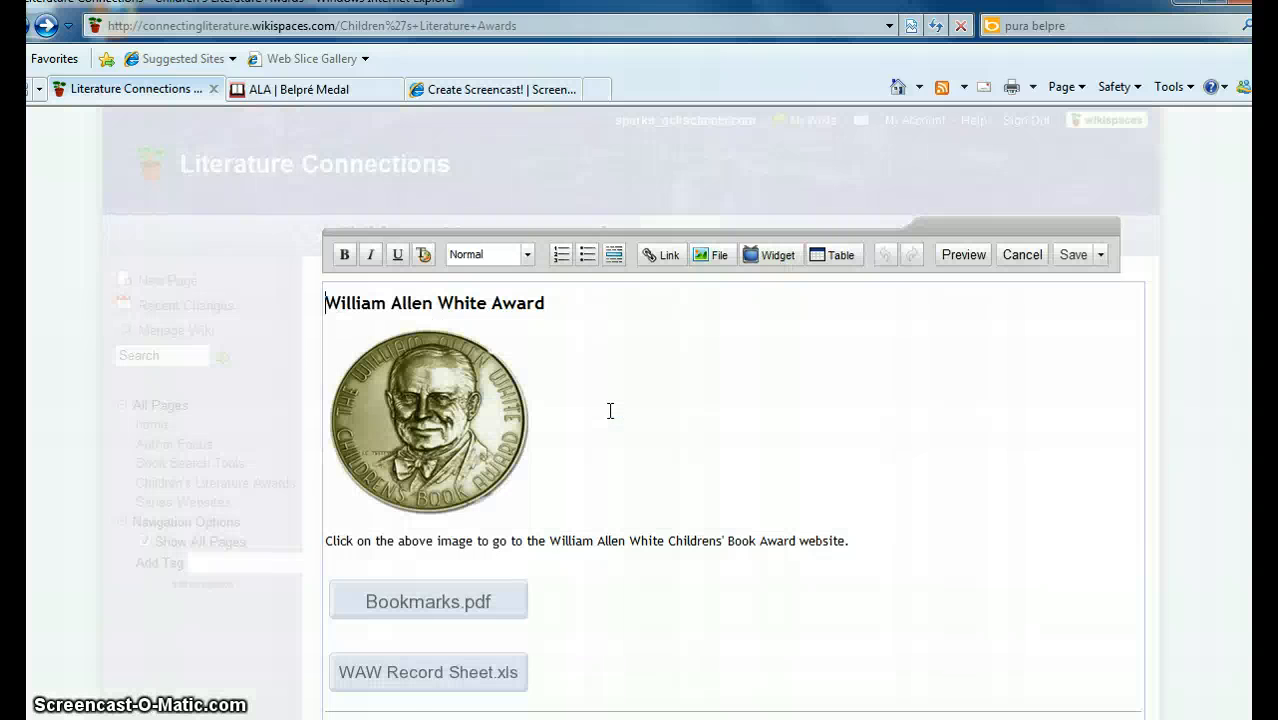
scroll(838, 443, "down", 1)
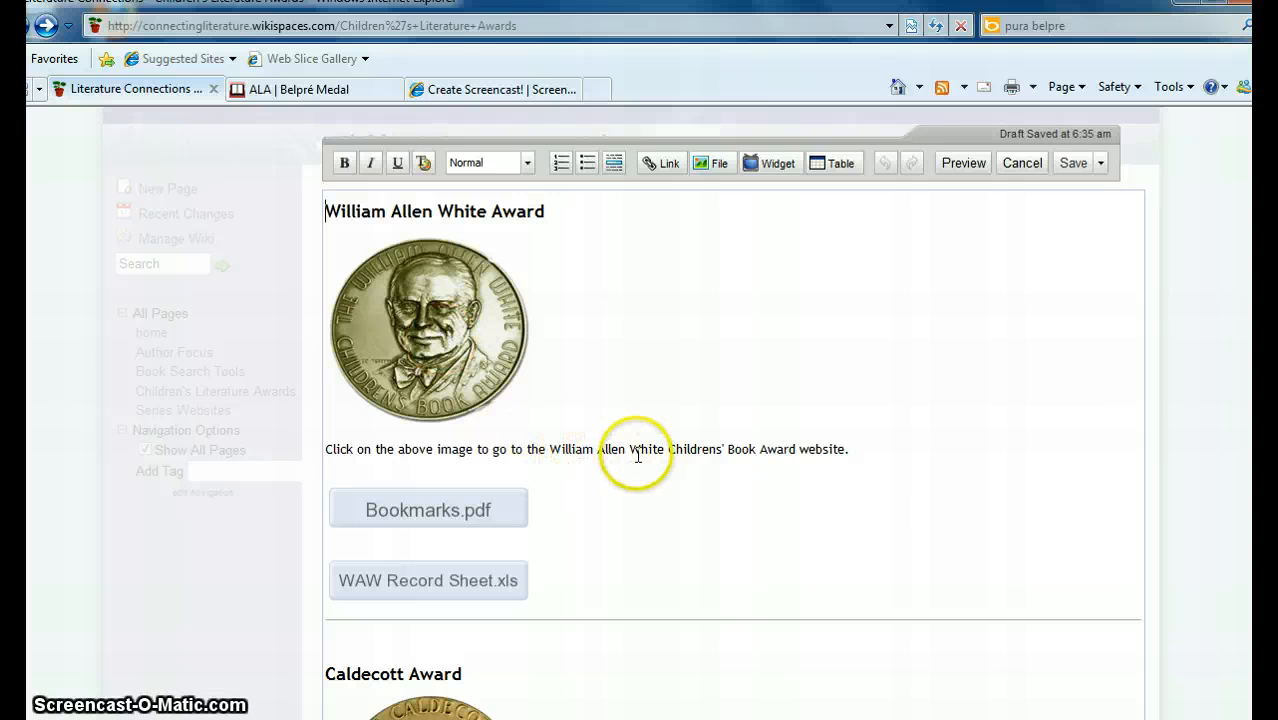
left_click(488, 502)
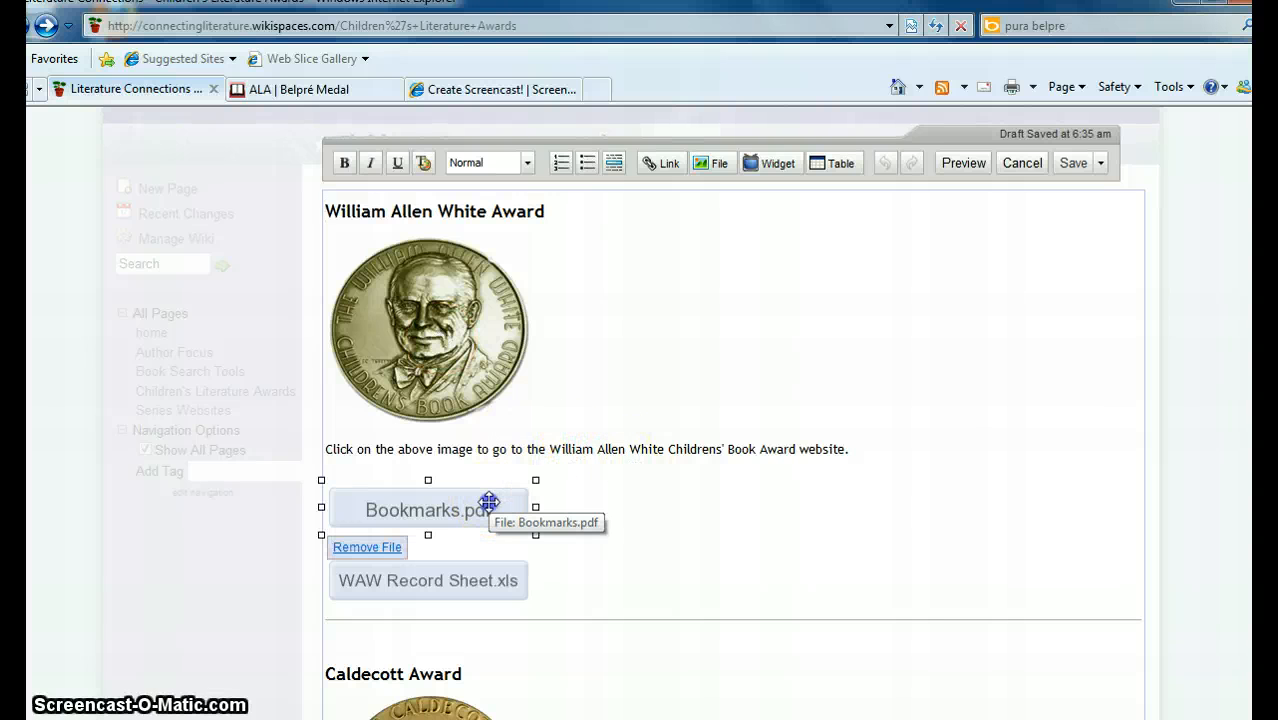
left_click(720, 163)
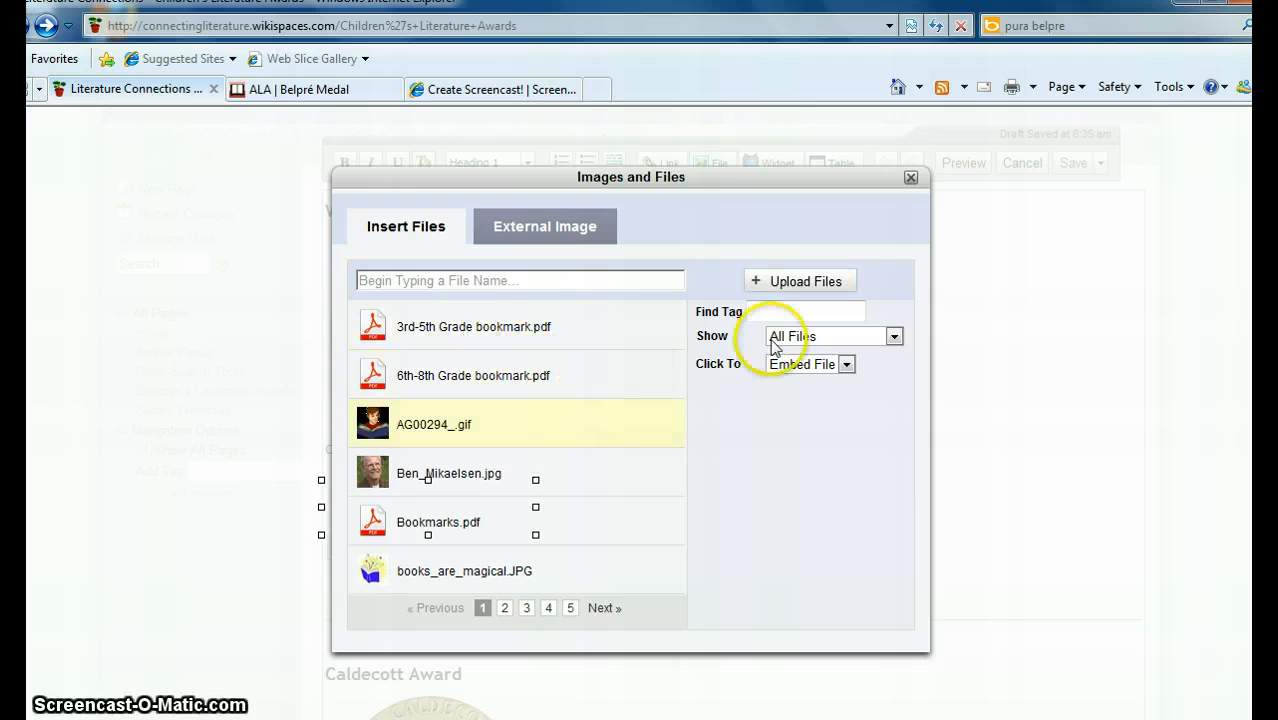
left_click(912, 184)
- Add a new line below the Newbery medal and insert a horizontal rule separating it from the Pura Belpré medal
scroll(1110, 528, "down", 10)
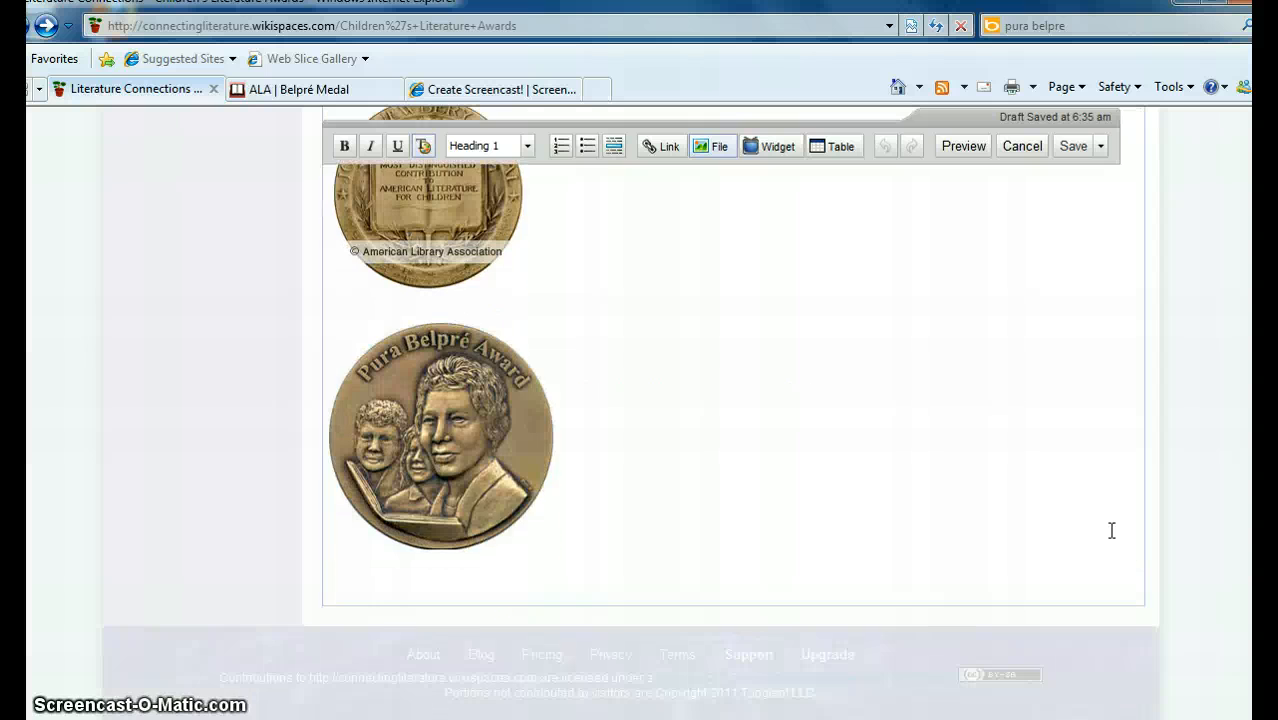
scroll(1111, 531, "up", 1)
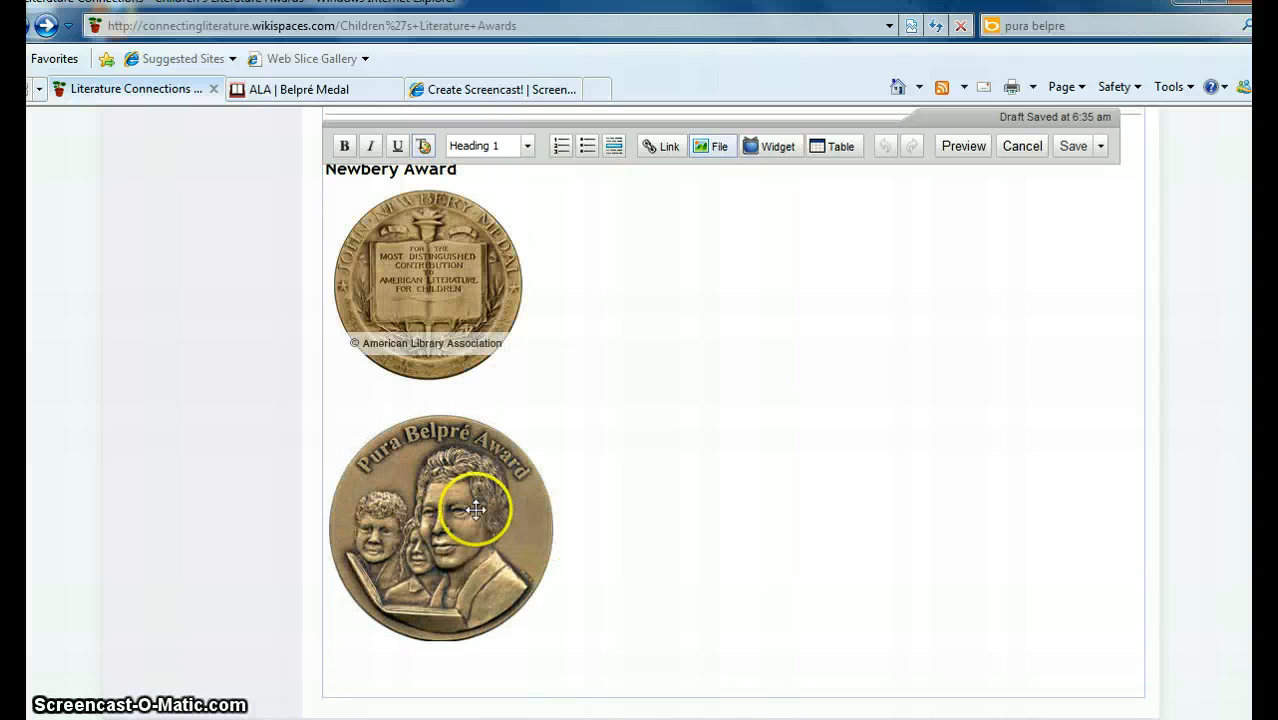
left_click_drag(446, 497, 439, 520)
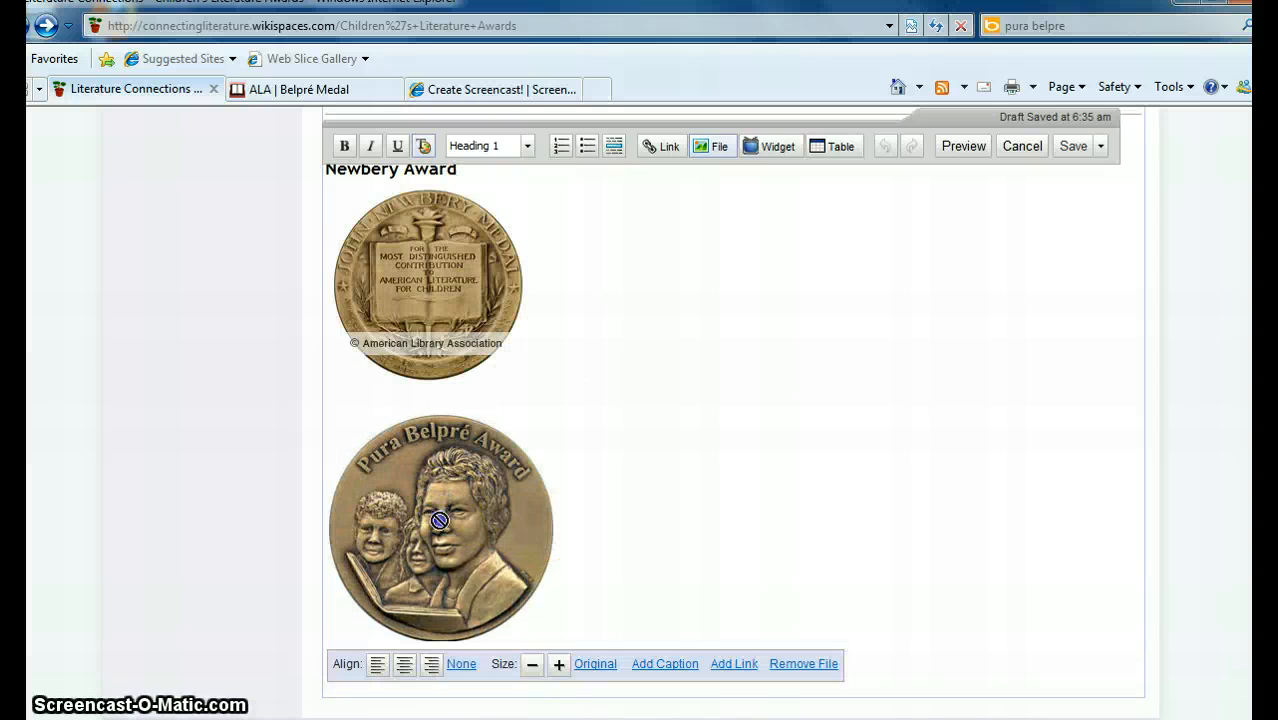
left_click(519, 380)
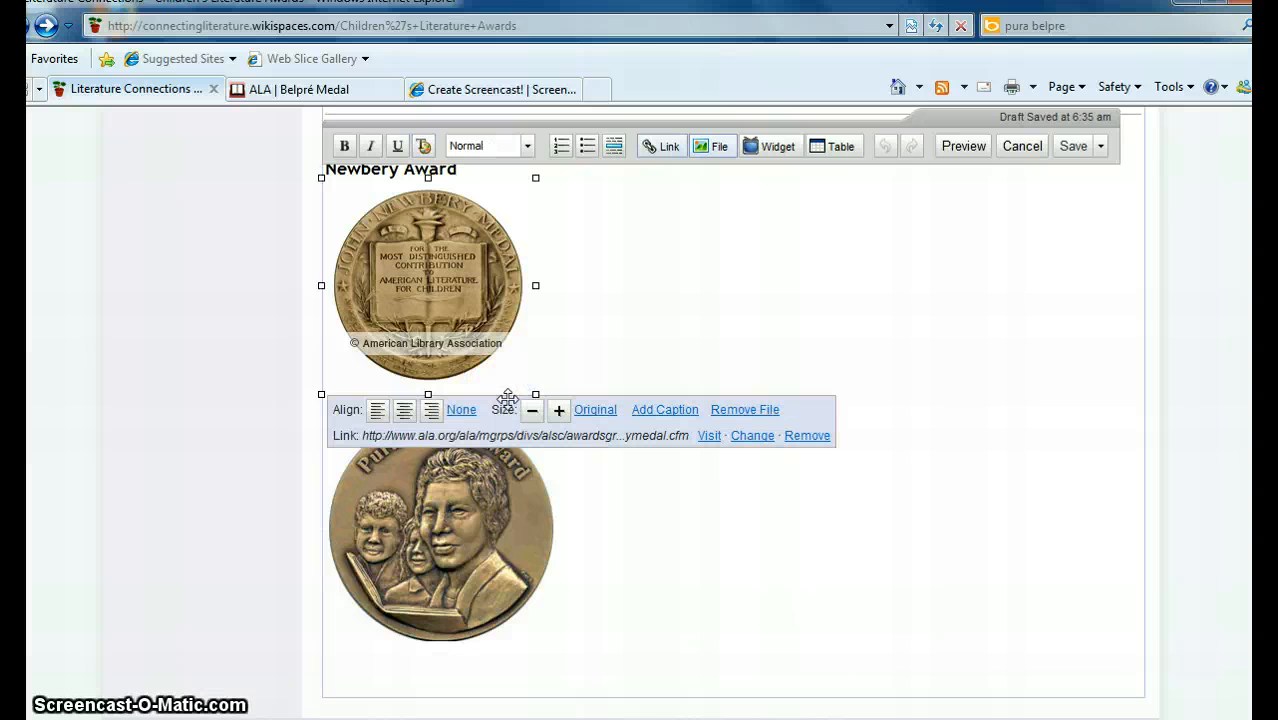
left_click(666, 358)
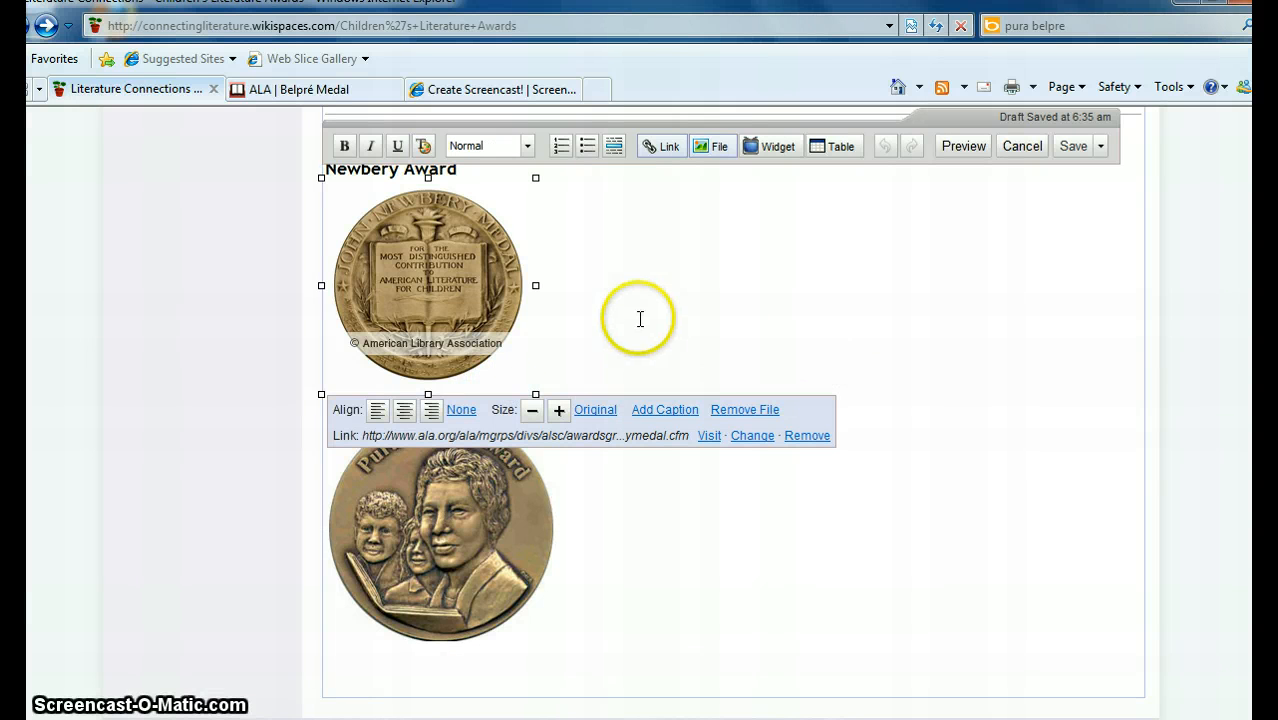
left_click(628, 341)
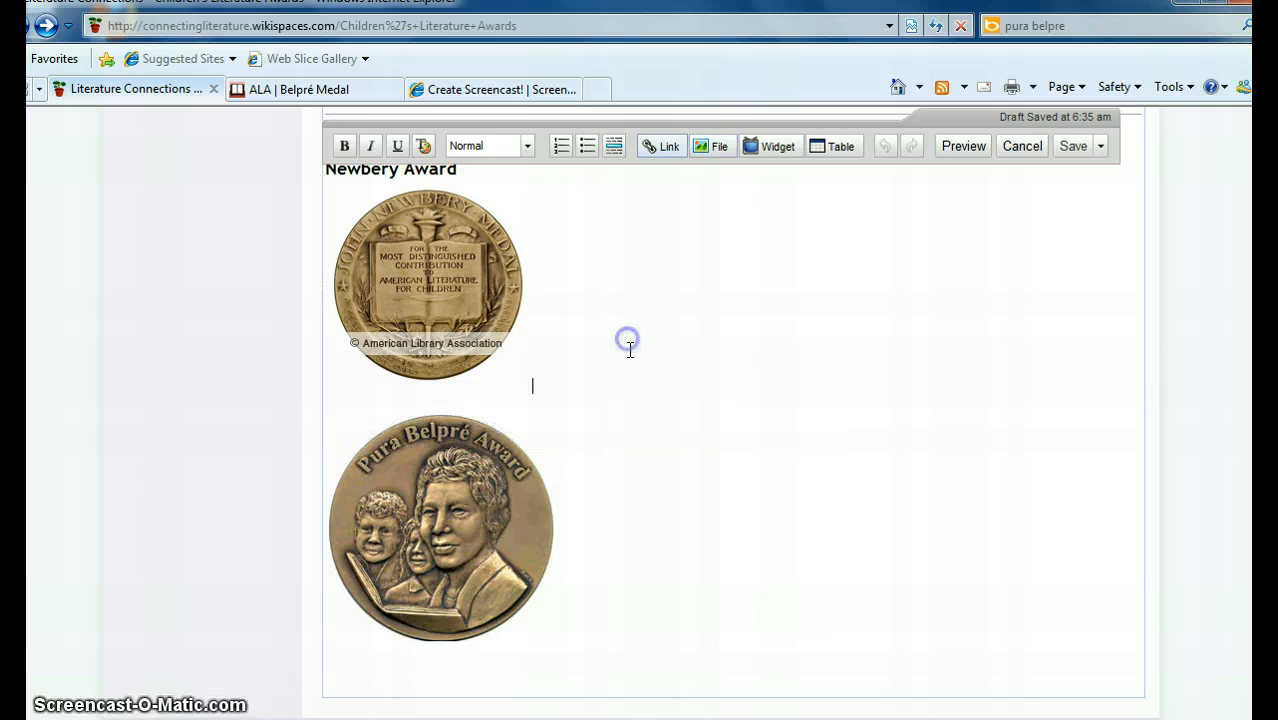
key("Return")
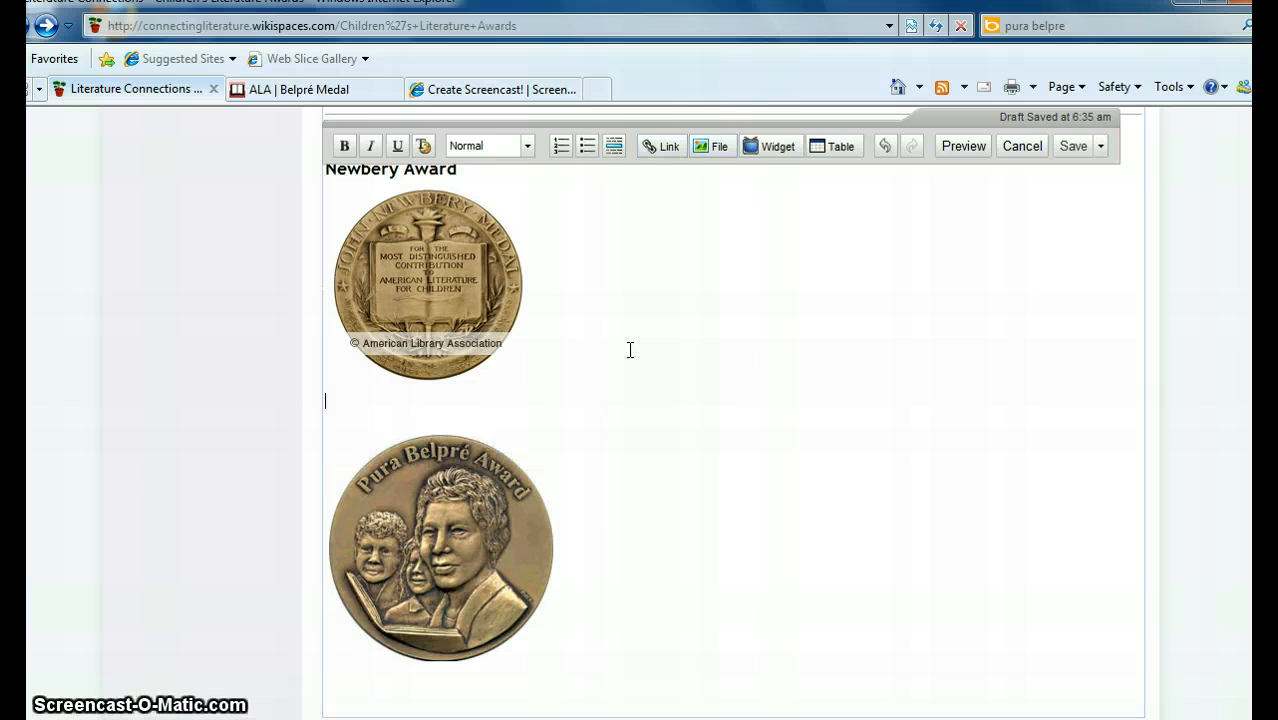
left_click(614, 147)
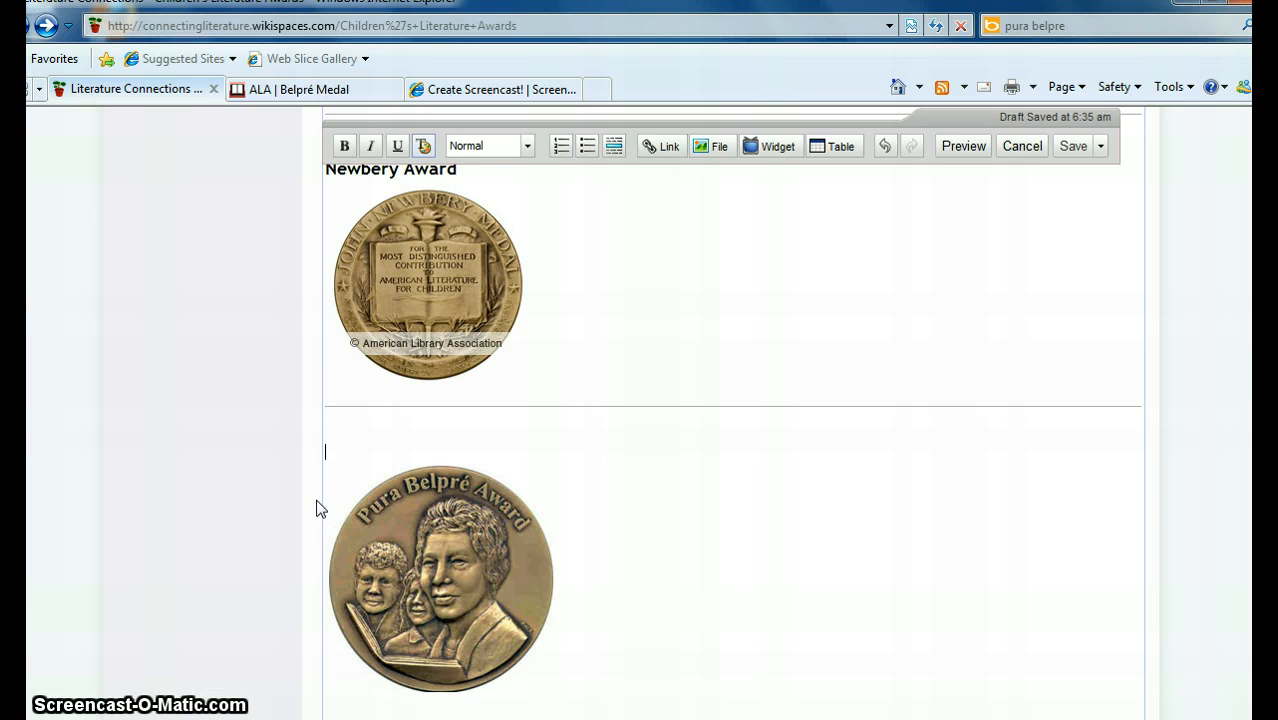
- Add the title "Pura Belpre Award" above its medal image and format it as Heading 1
type("Pura Belpre Award")
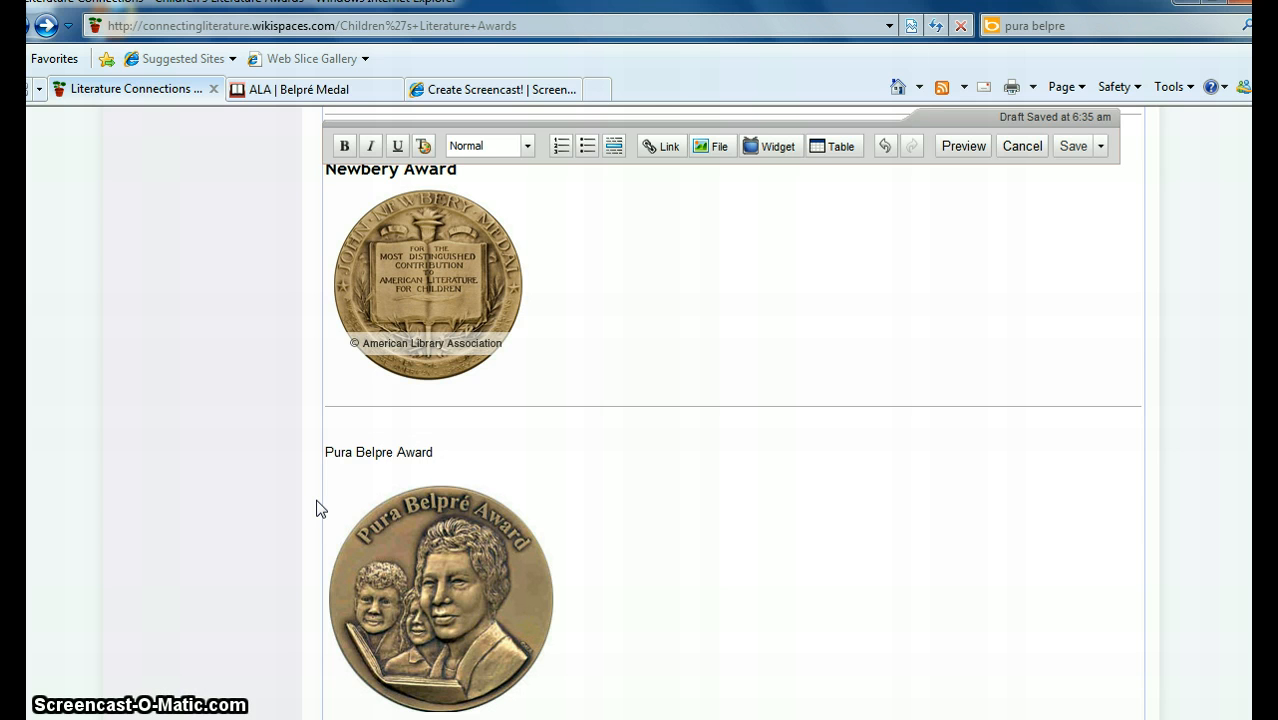
left_click_drag(449, 450, 372, 450)
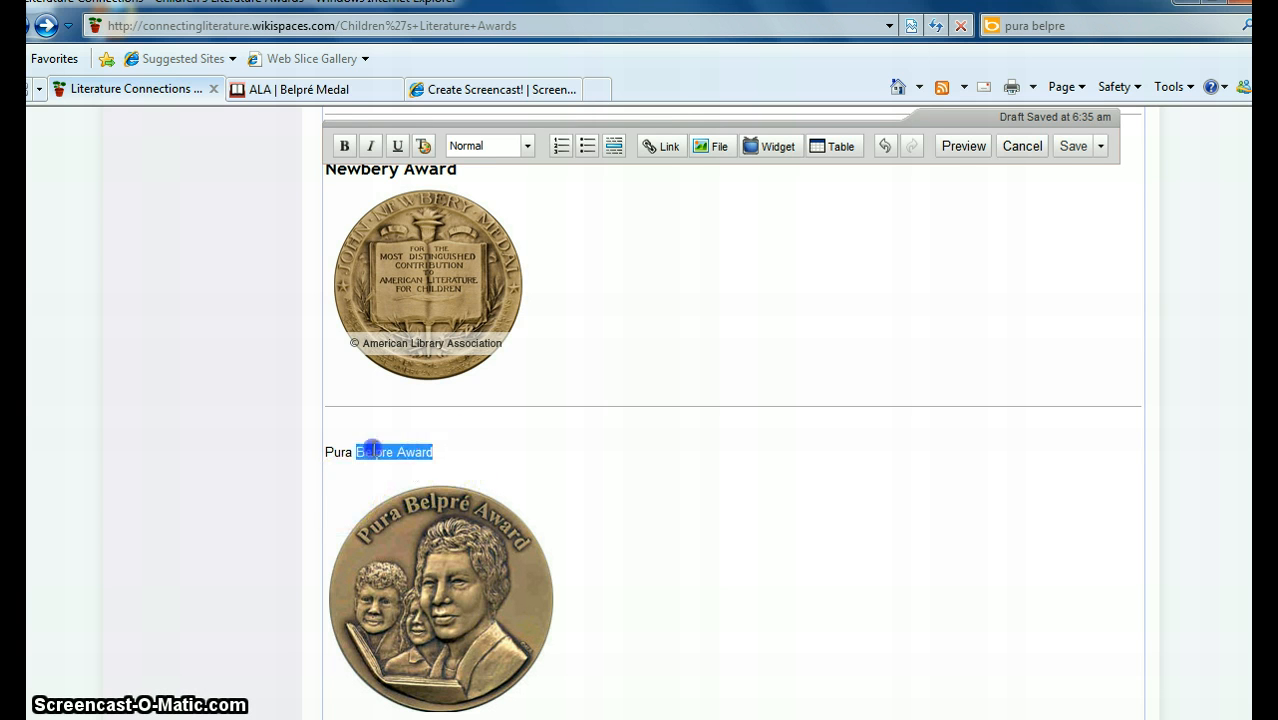
left_click(526, 146)
left_click(510, 174)
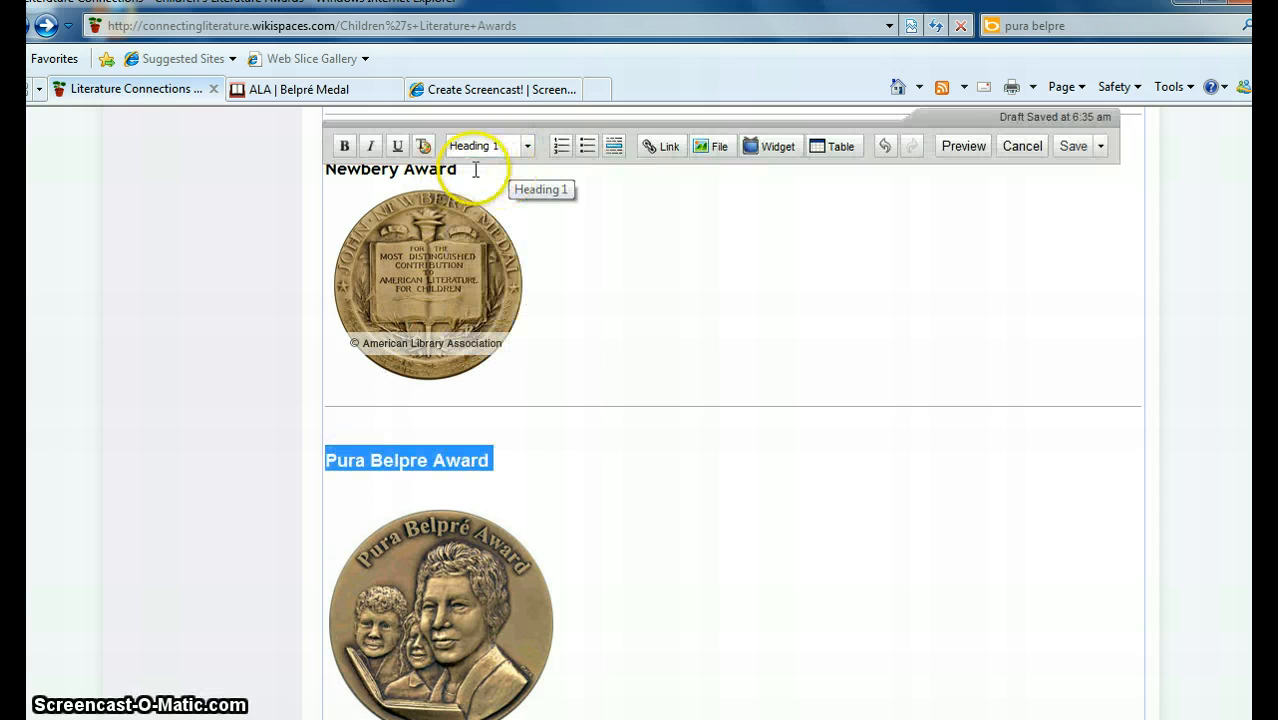
- Set the font of the Pura Belpre Award heading to Trebuchet MS and apply the style
left_click(423, 146)
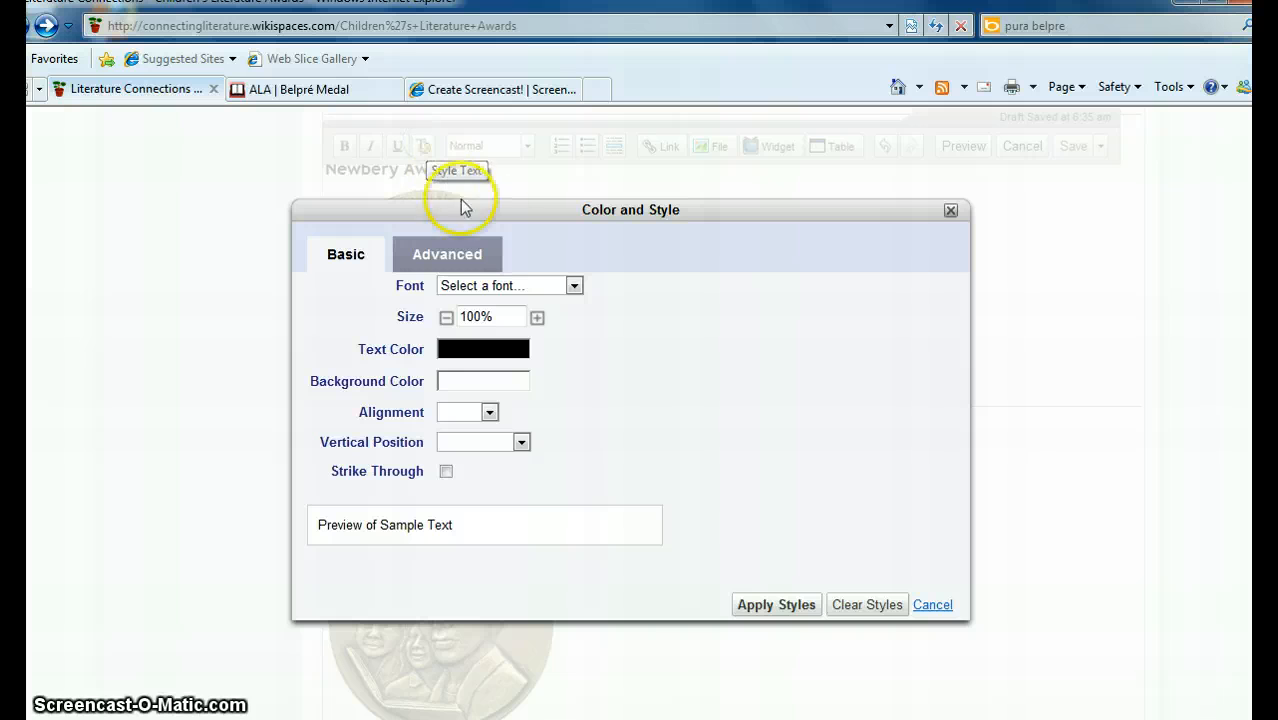
left_click(573, 285)
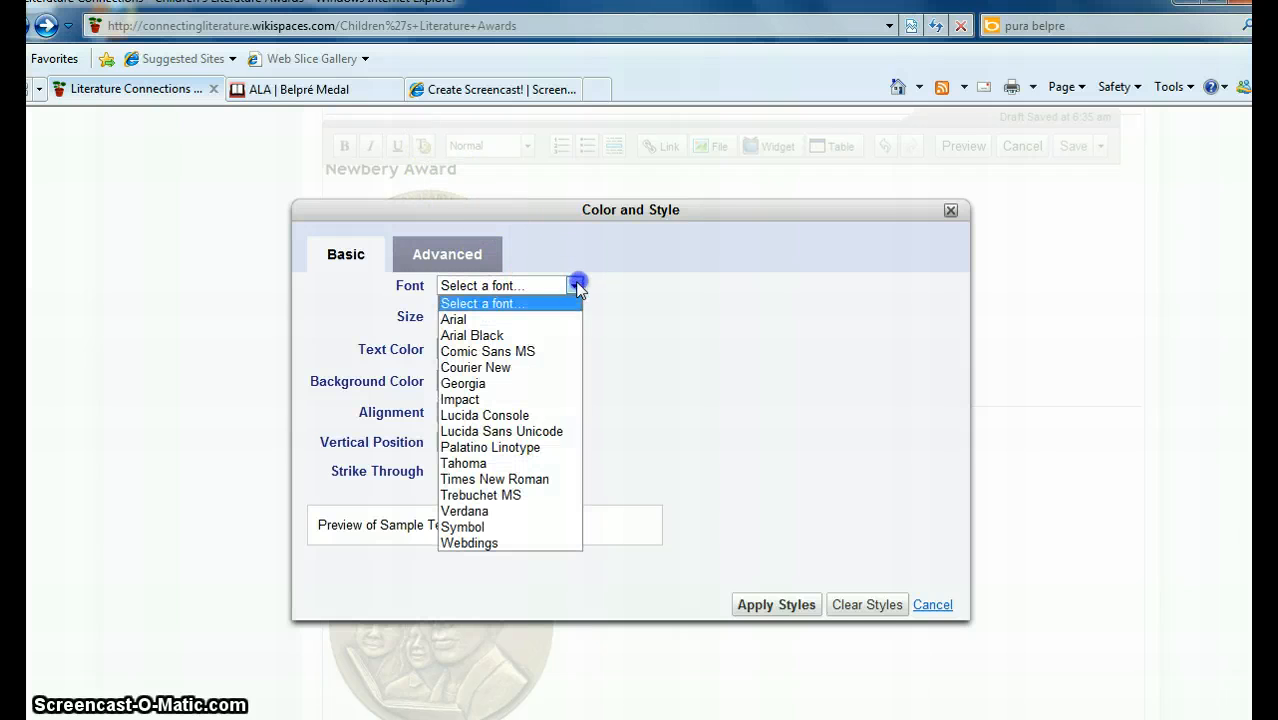
left_click(475, 494)
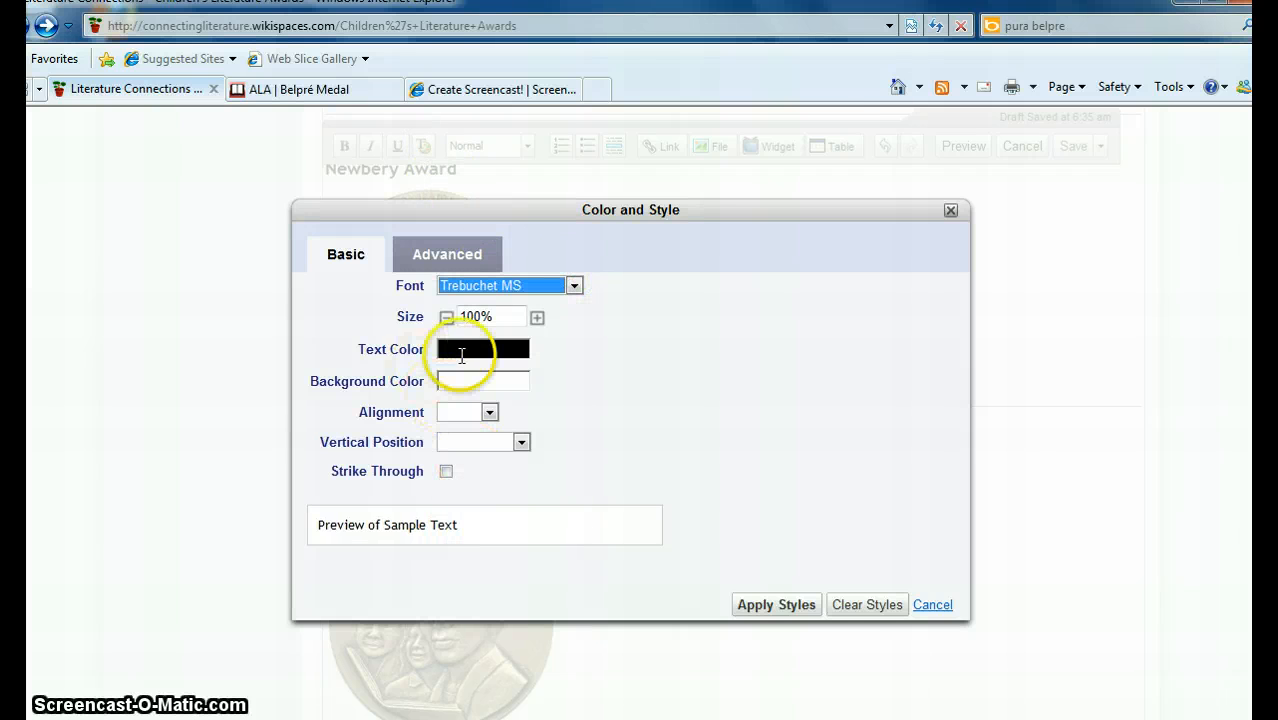
left_click(776, 604)
left_click(816, 576)
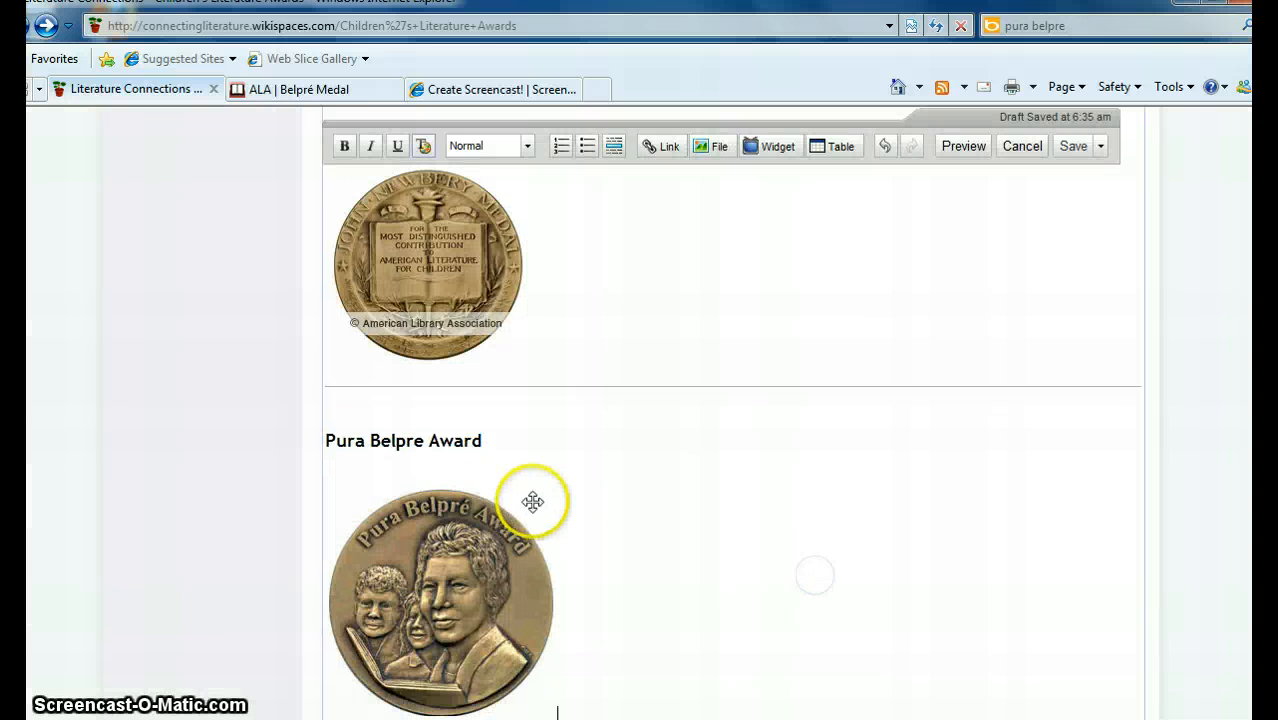
- Start inserting an external link on the Pura Belpré medal image
scroll(531, 503, "down", 3)
left_click(545, 336)
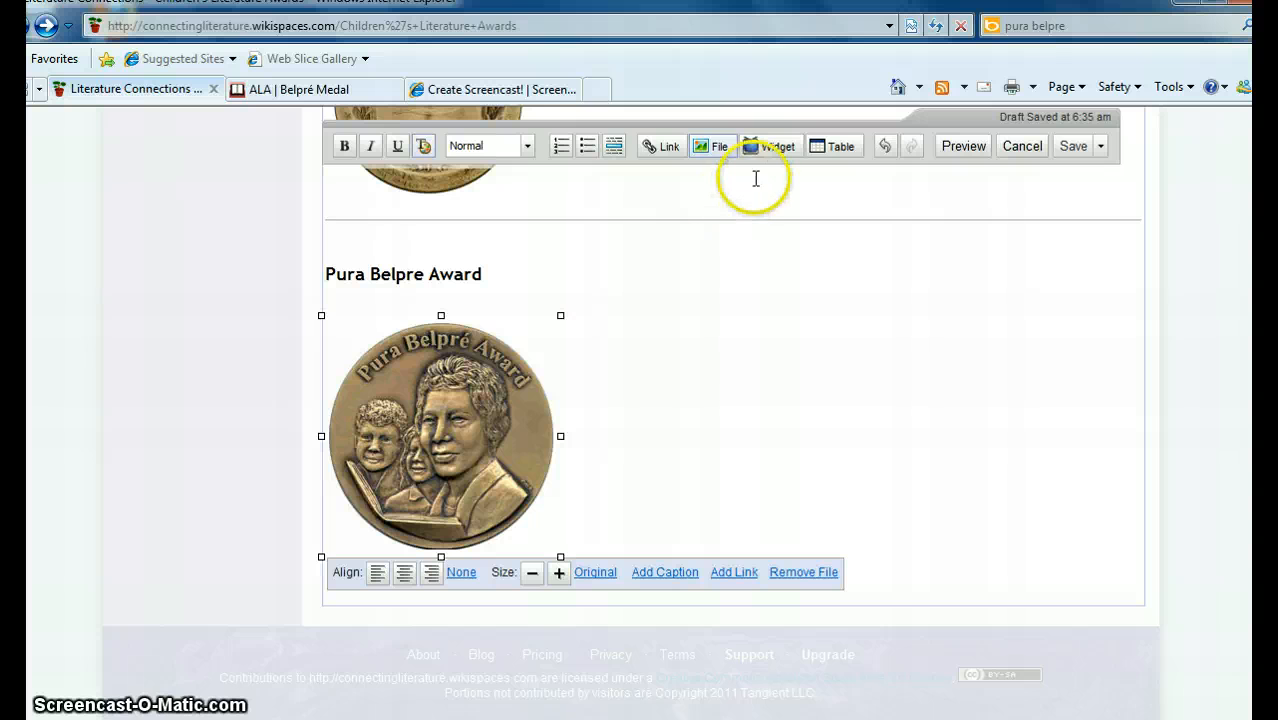
left_click(674, 150)
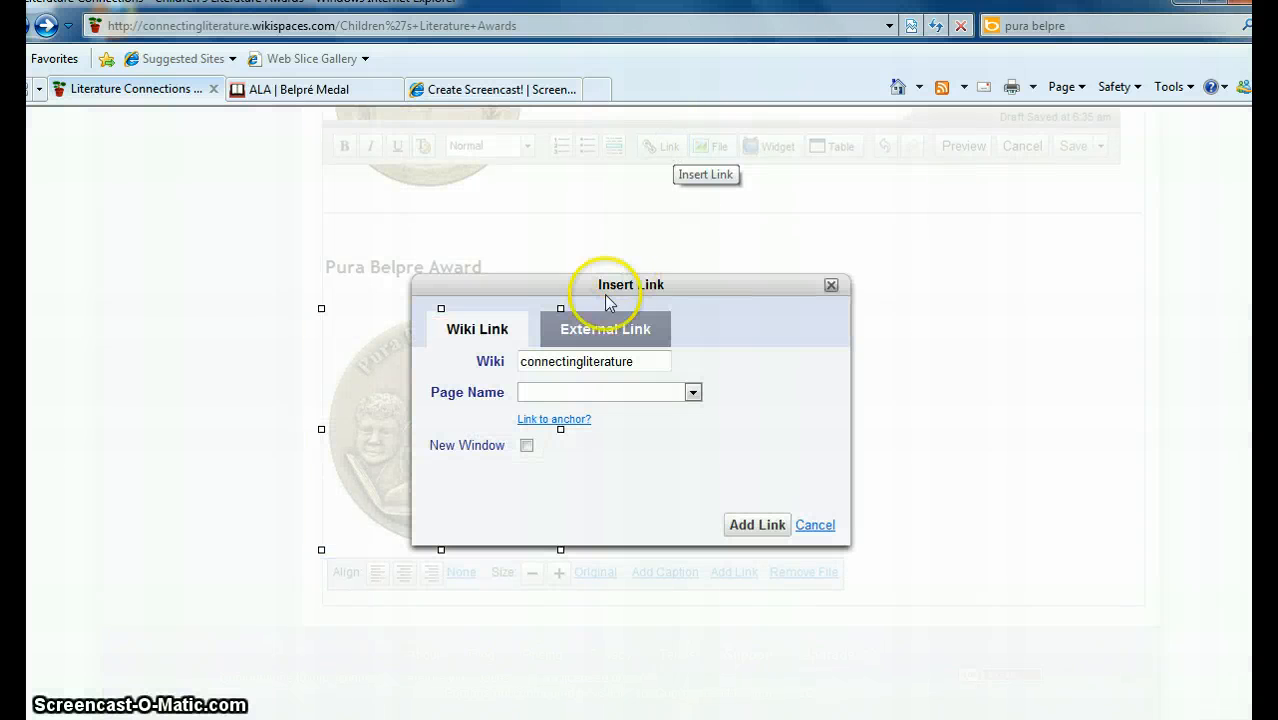
left_click(602, 330)
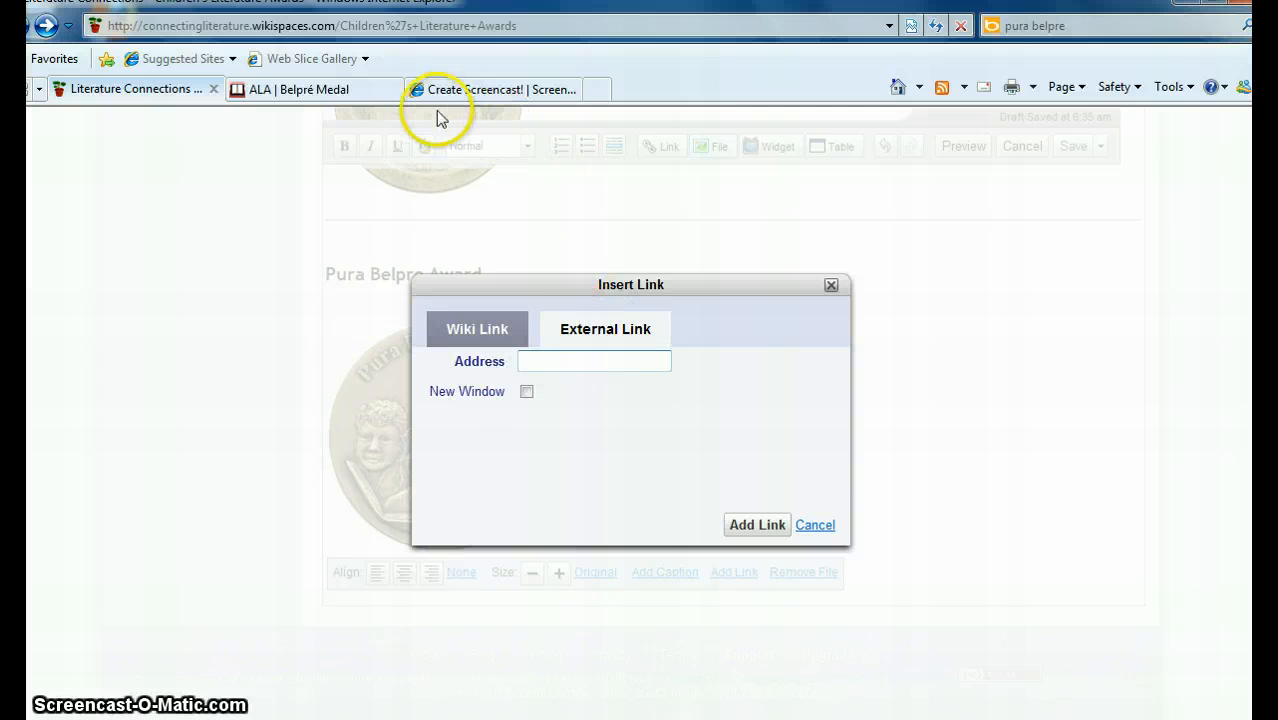
- Copy the web address of the ALA page about the Pura Belpré Award and return to the wiki's link dialog
left_click(371, 89)
left_click(421, 33)
right_click(425, 30)
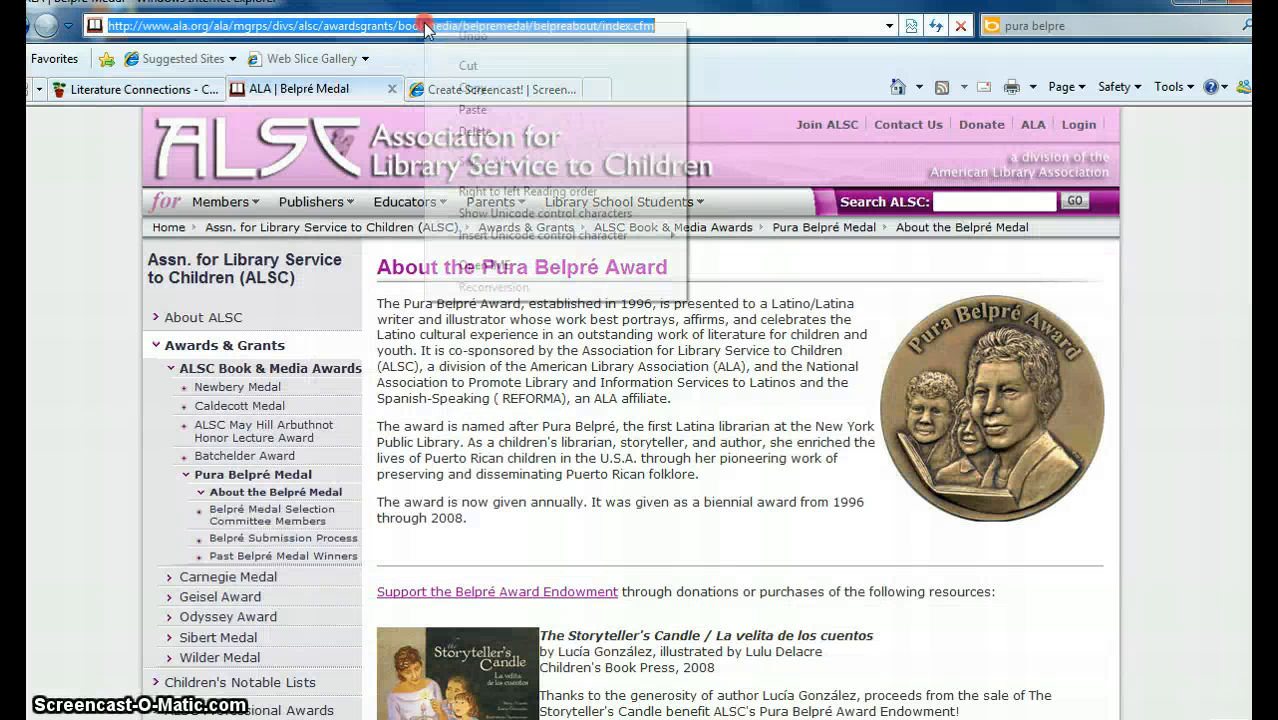
left_click(473, 88)
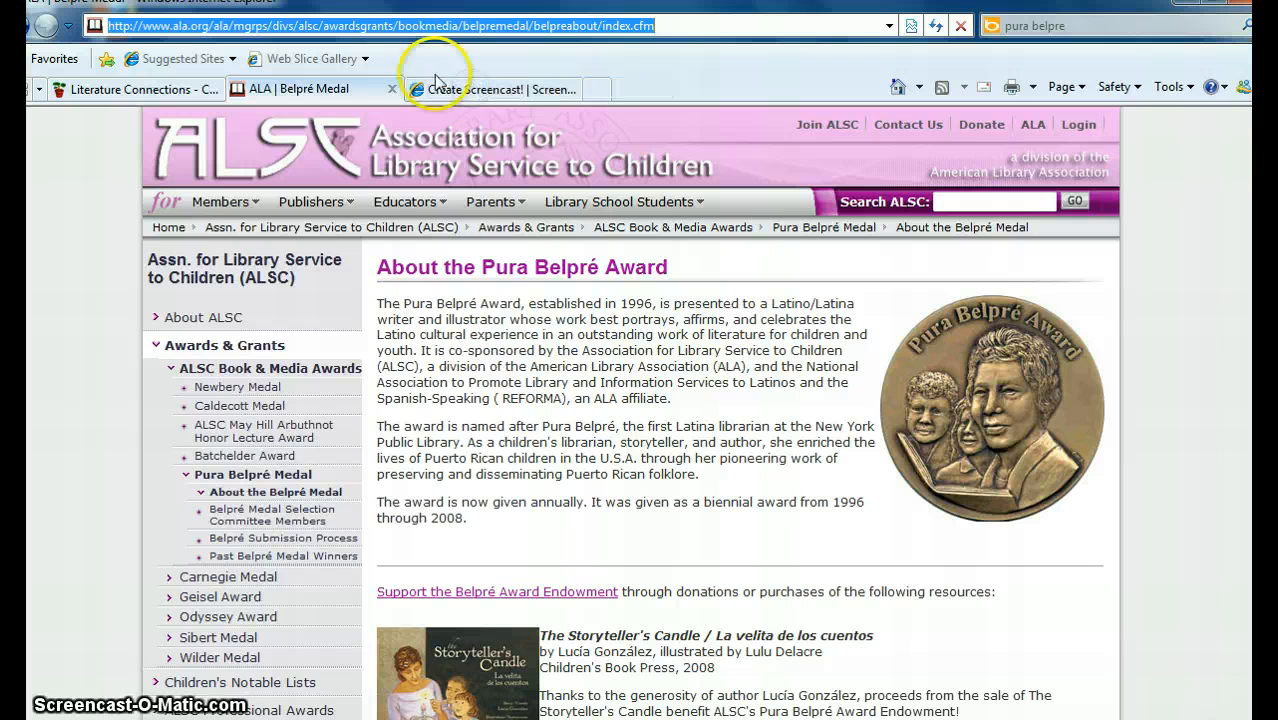
left_click(162, 92)
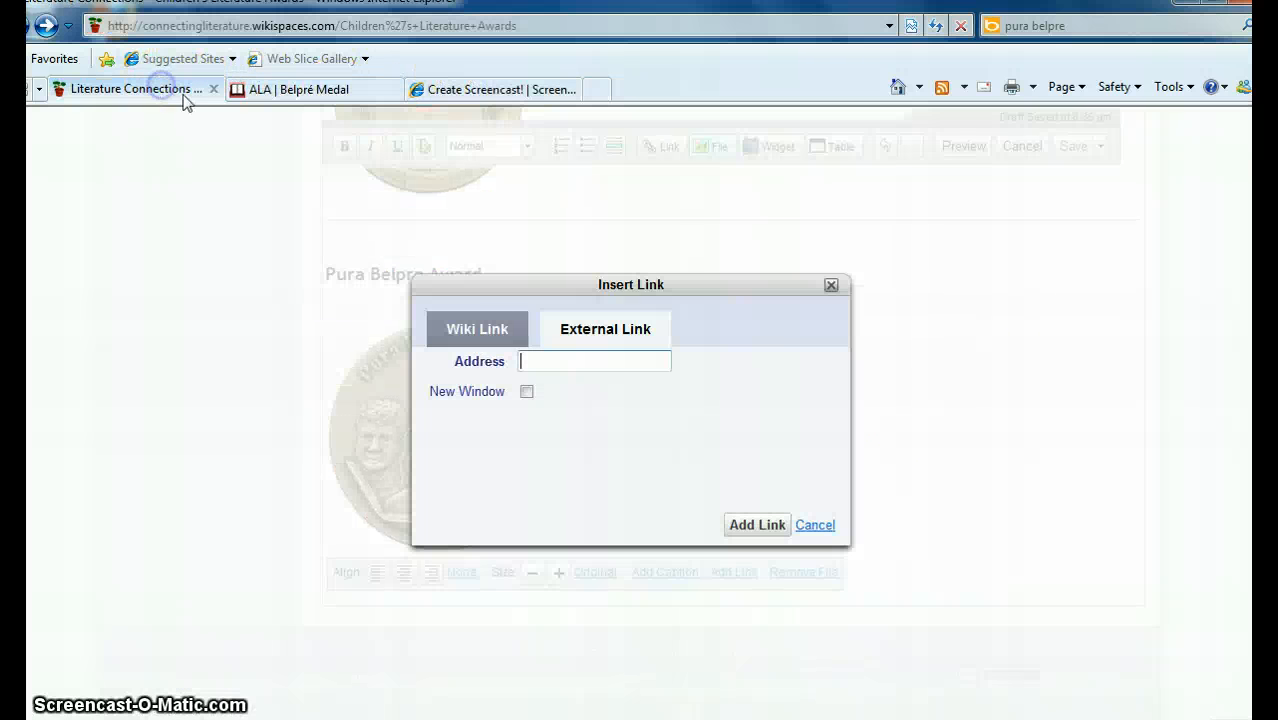
- Paste the copied address as the medal image's external link, set it to open in a new window, and add the link
left_click(620, 365)
right_click(616, 362)
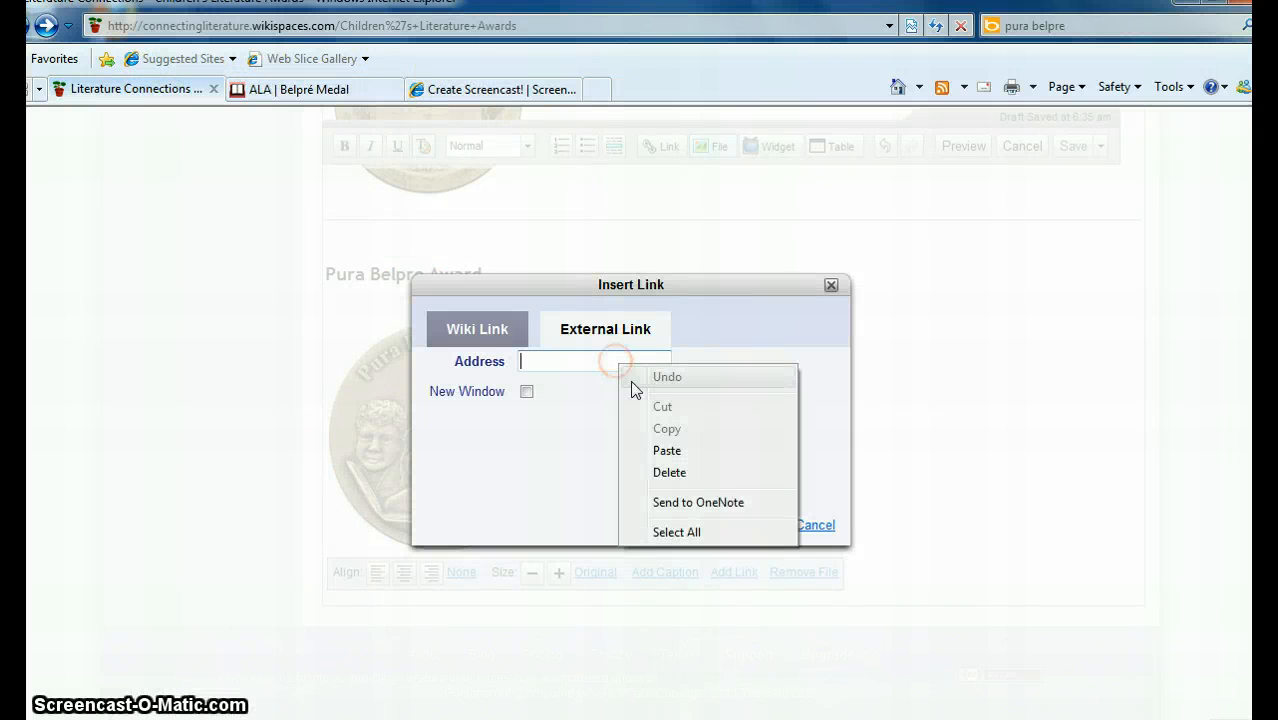
left_click(663, 449)
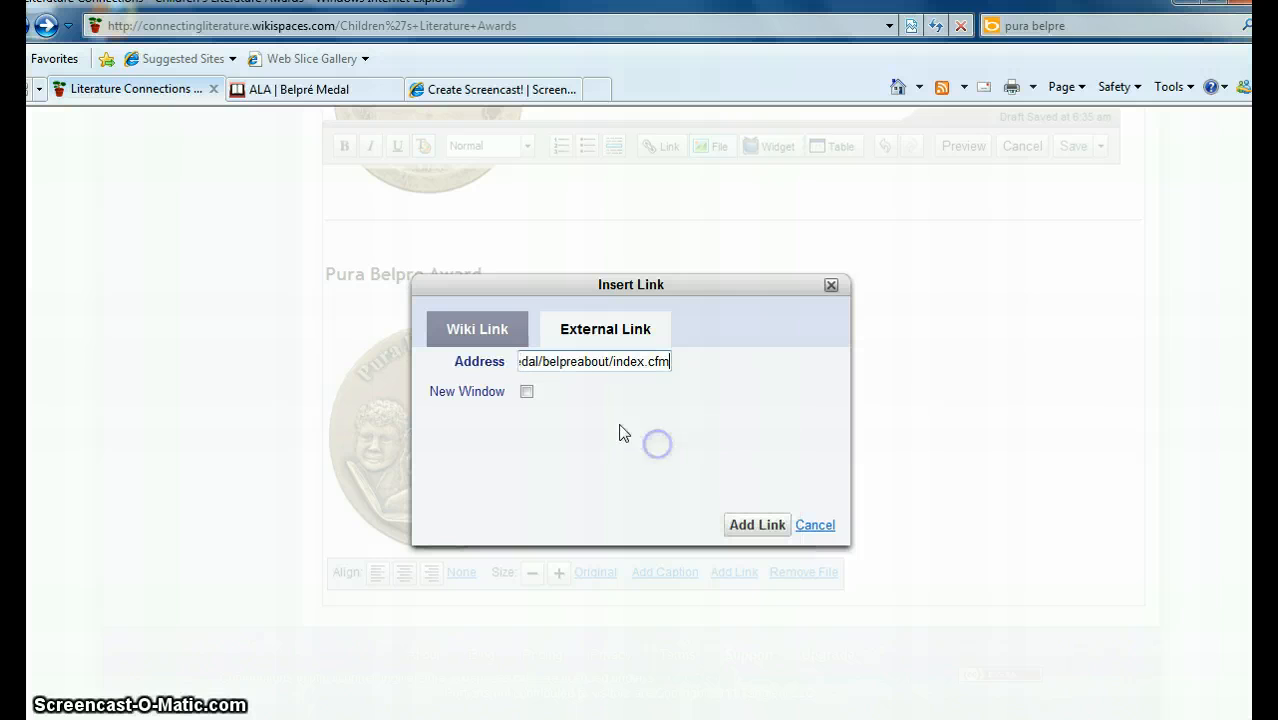
left_click(529, 396)
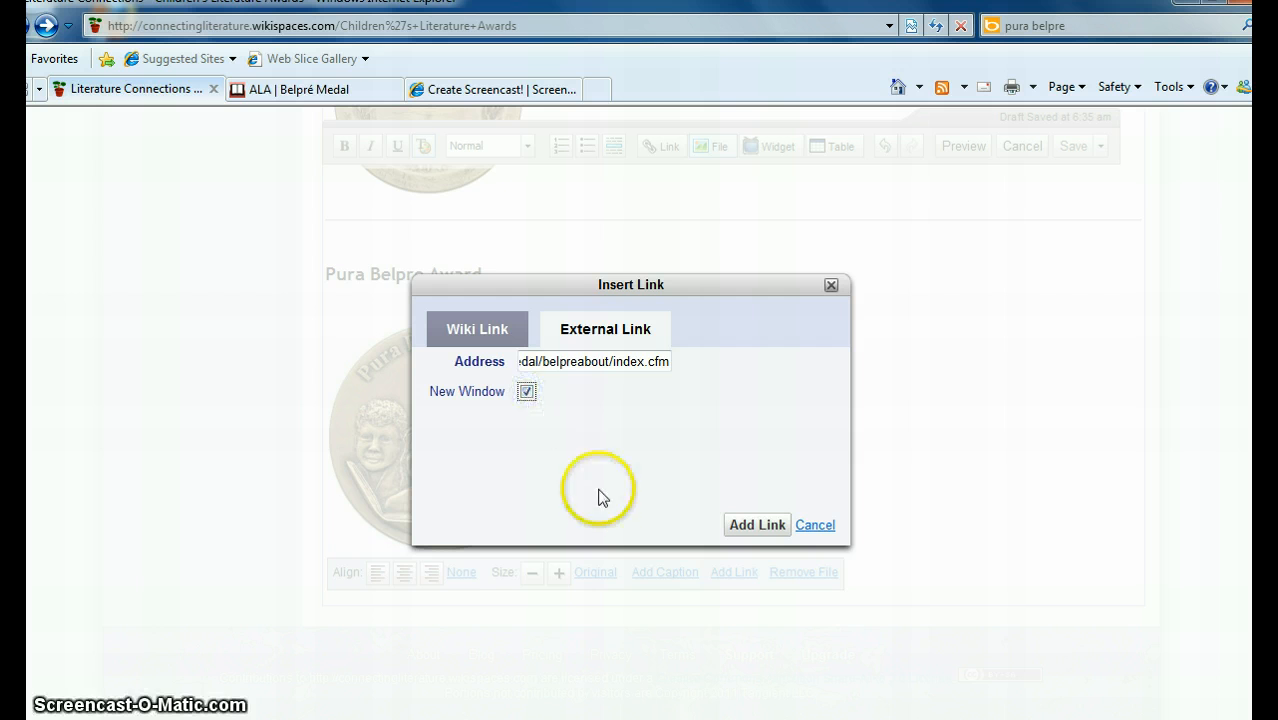
left_click(766, 528)
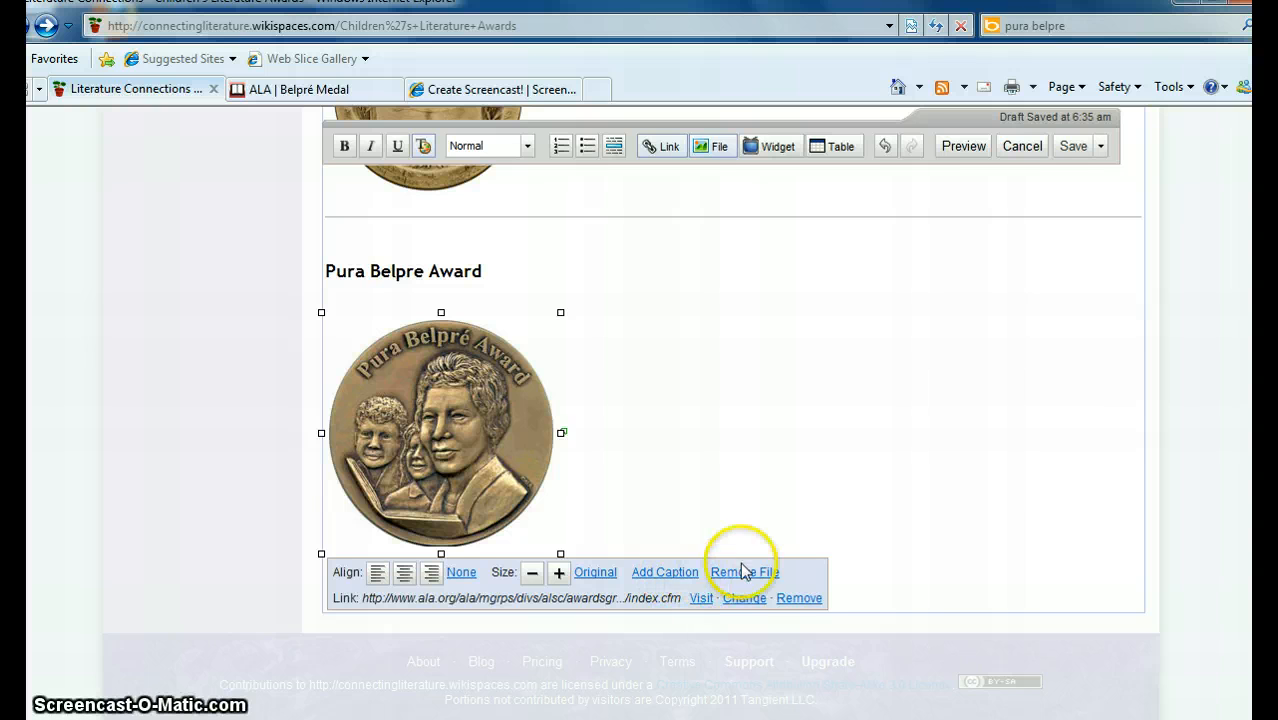
- Save the Children's Literature Awards page and look over the saved page from the Pura Belpre Award section up to the William Allen White Award
left_click(1073, 146)
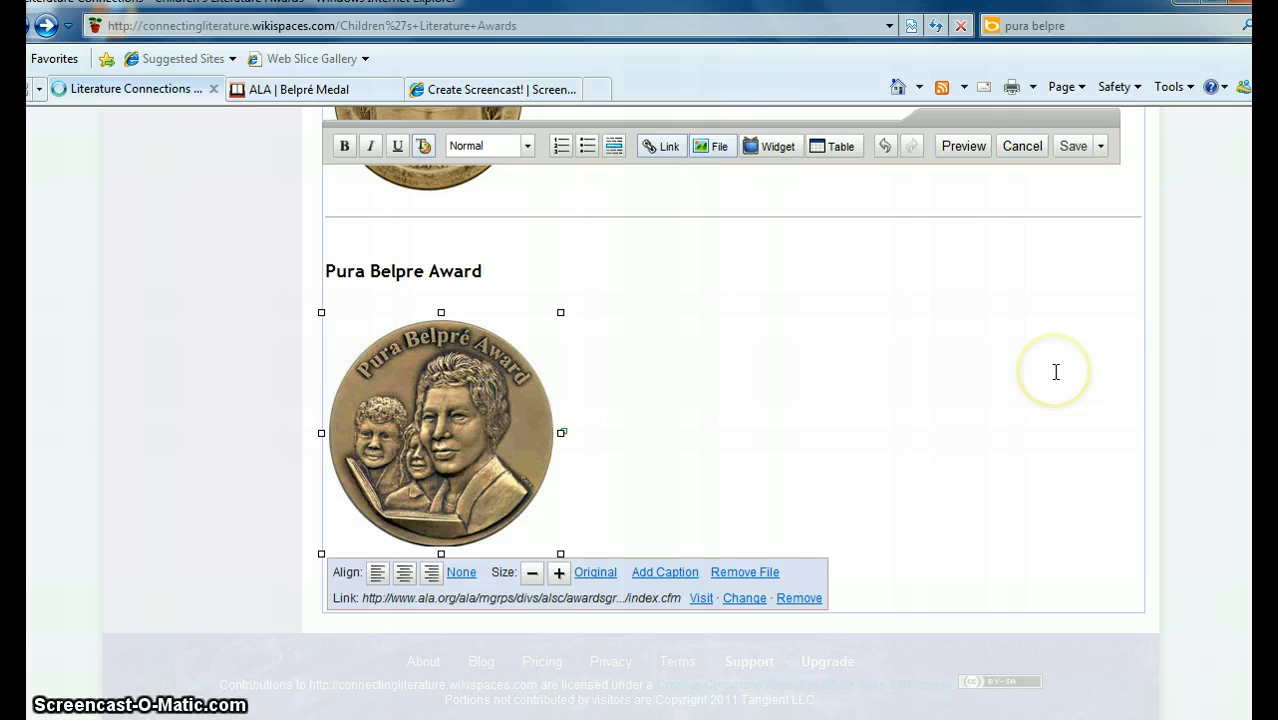
scroll(1057, 378, "down", 10)
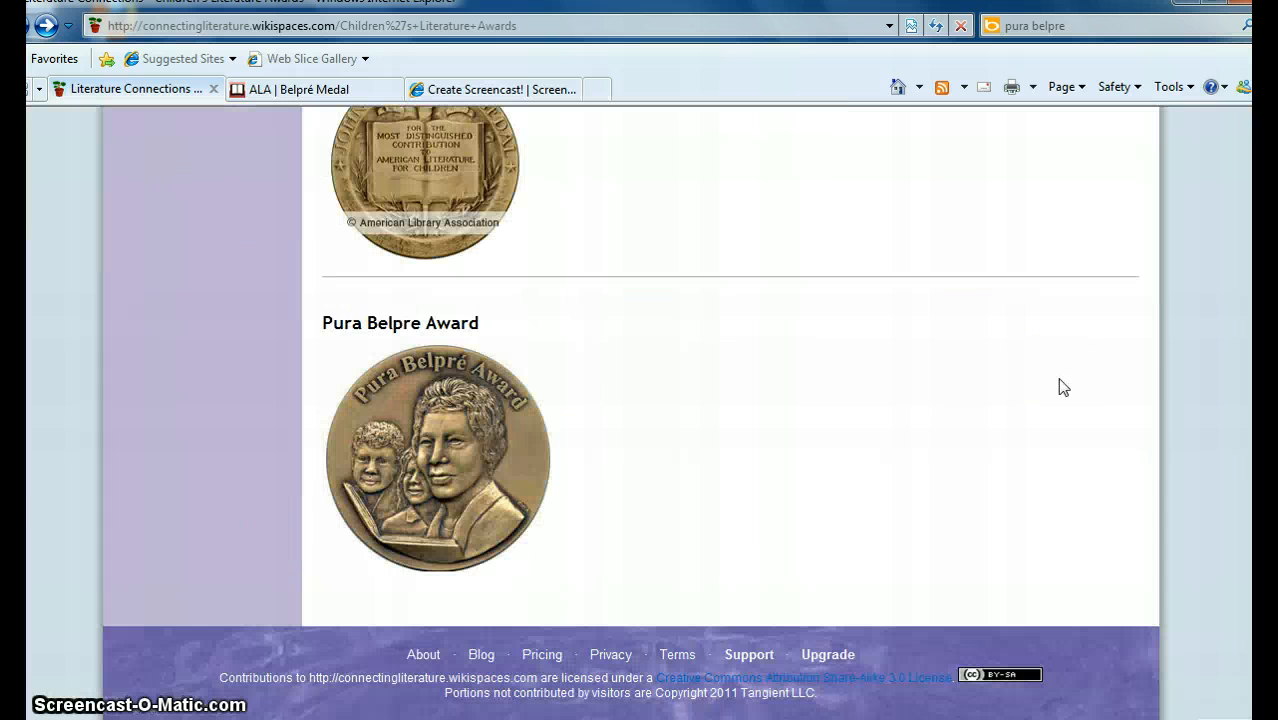
scroll(1063, 387, "up", 10)
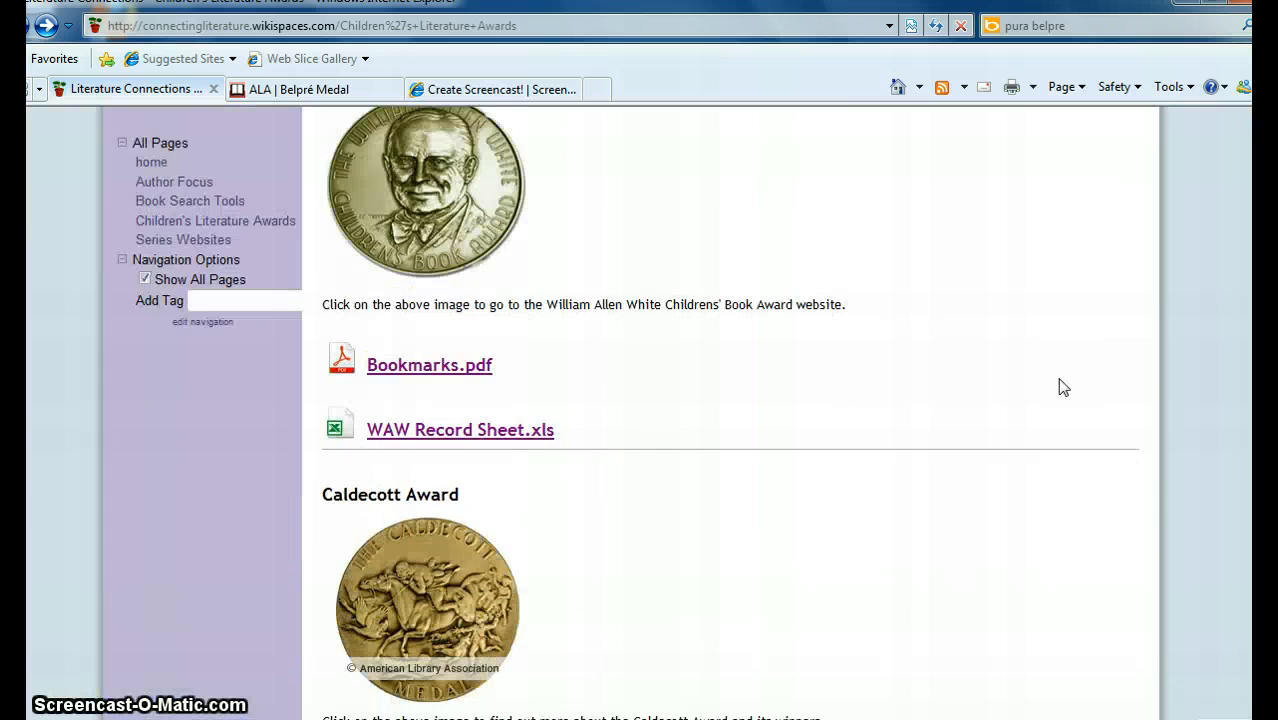
left_click(809, 397)
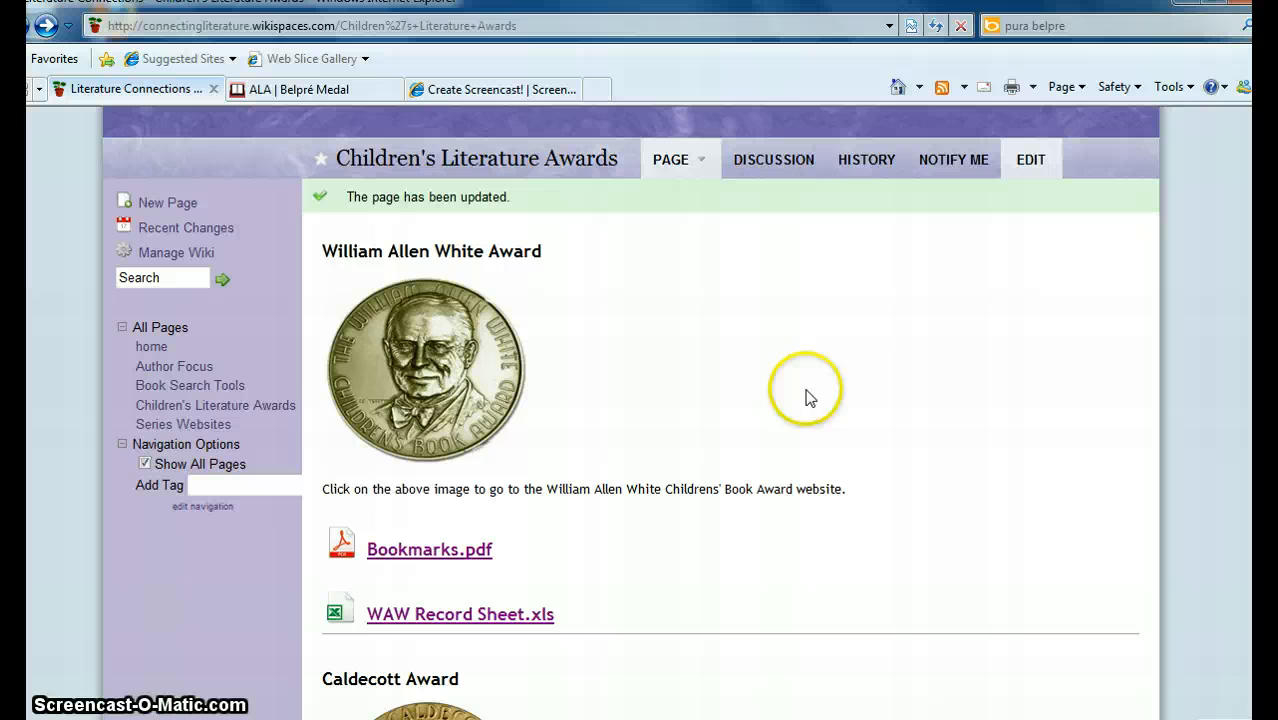
- Open the Series Websites page, test the Diary of a Wimpy Kid link, and close the website window it opens
left_click(205, 428)
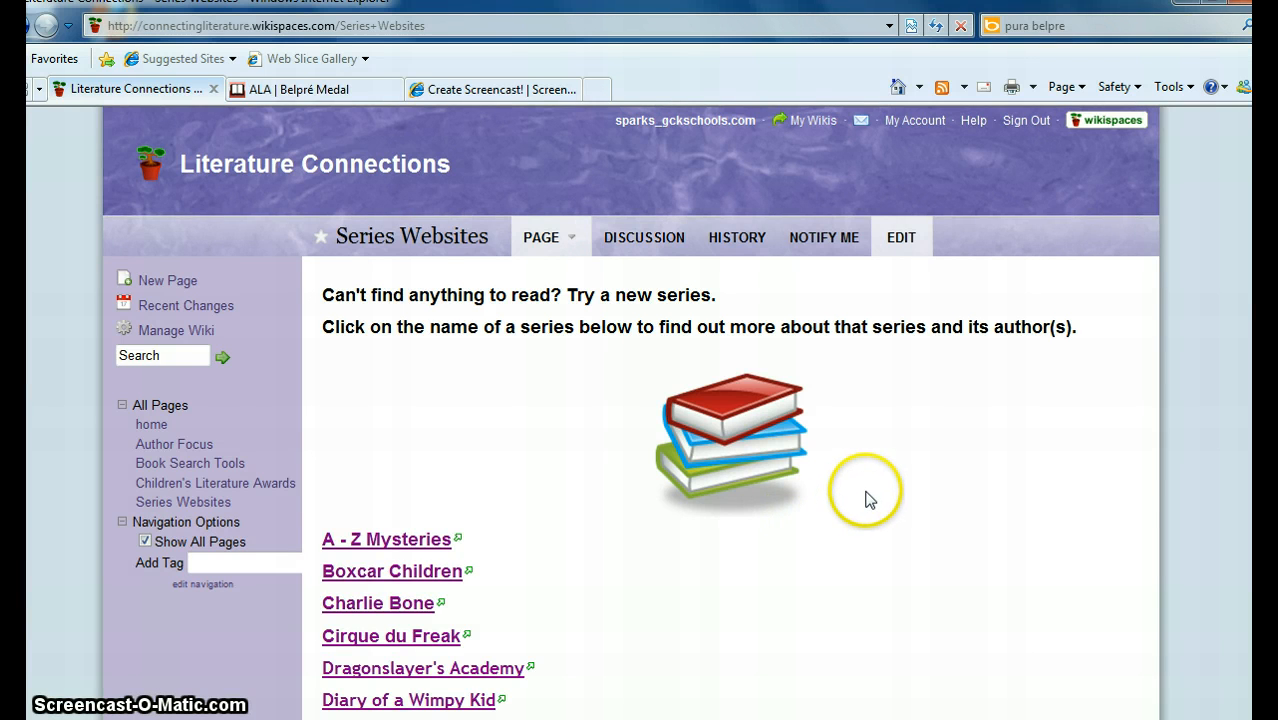
scroll(866, 500, "down", 2)
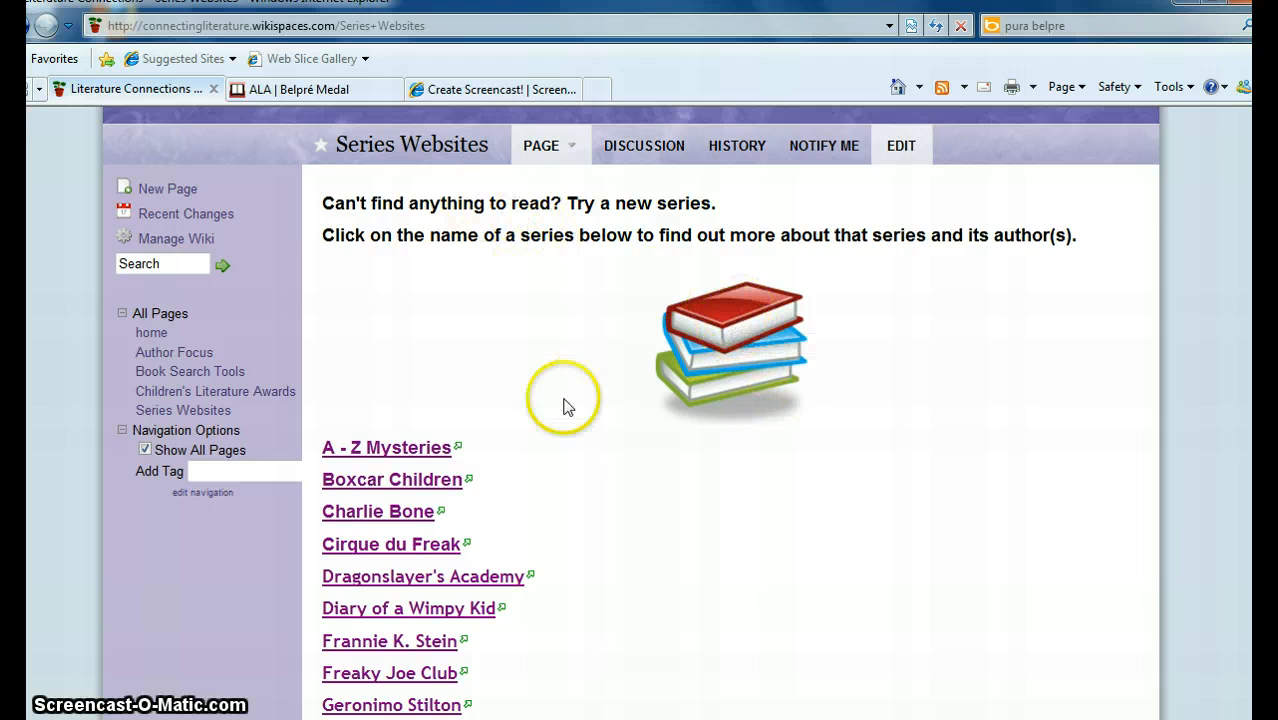
scroll(575, 430, "down", 4)
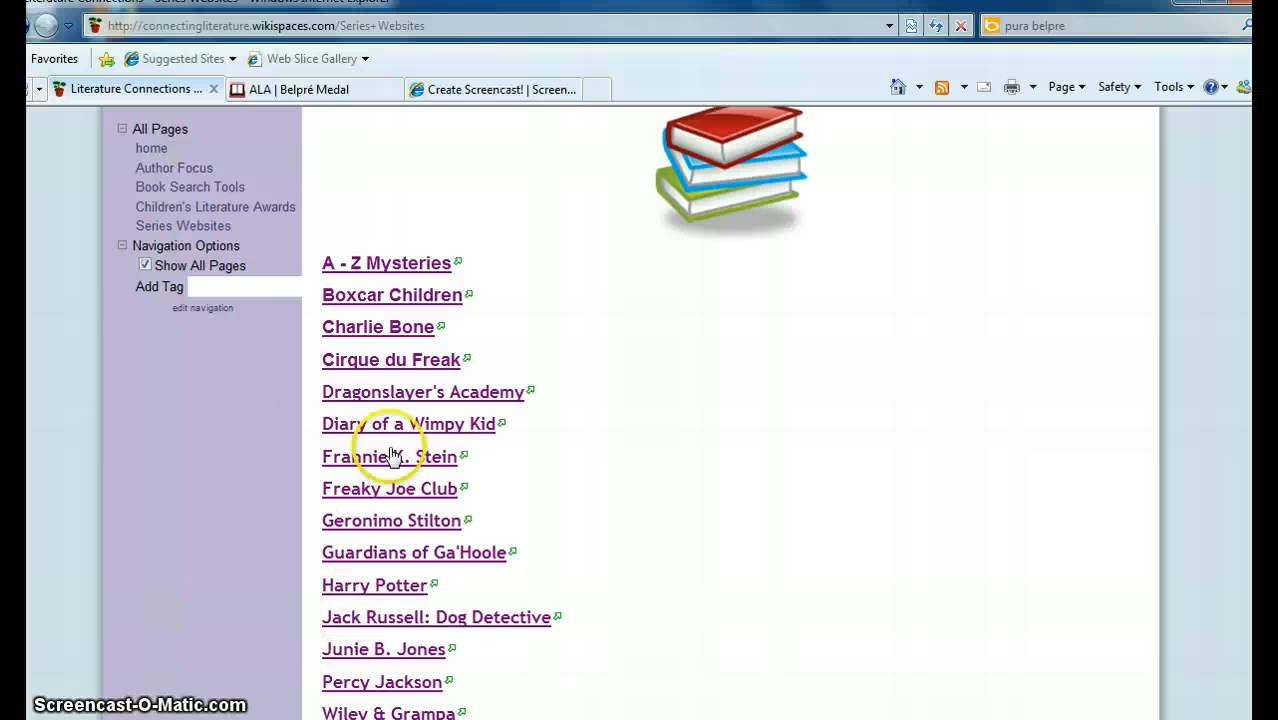
left_click(420, 428)
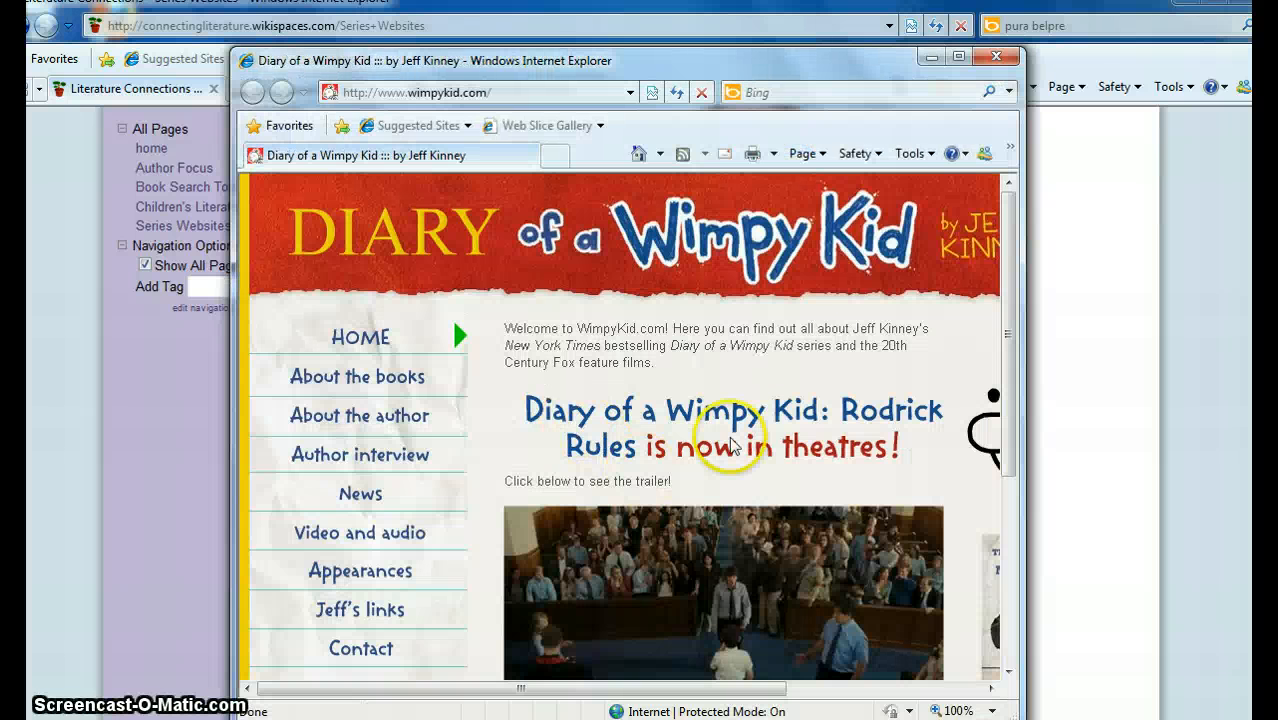
left_click(1003, 60)
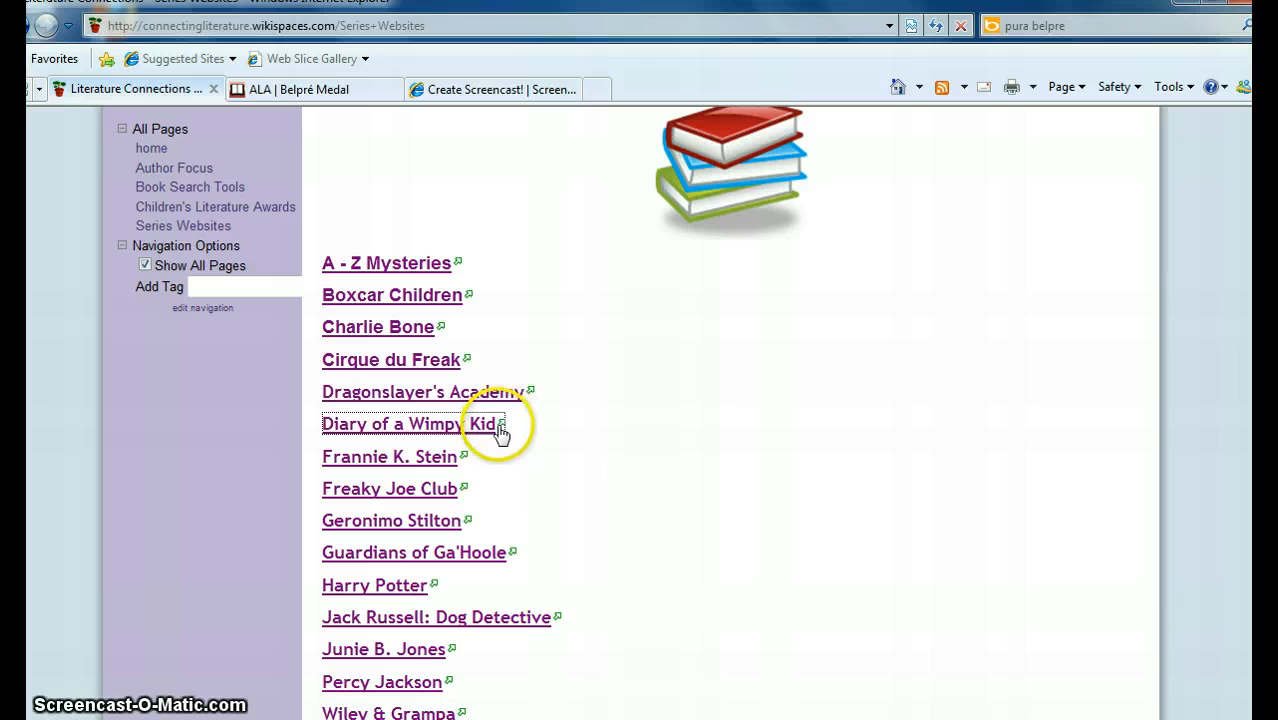
scroll(722, 362, "up", 3)
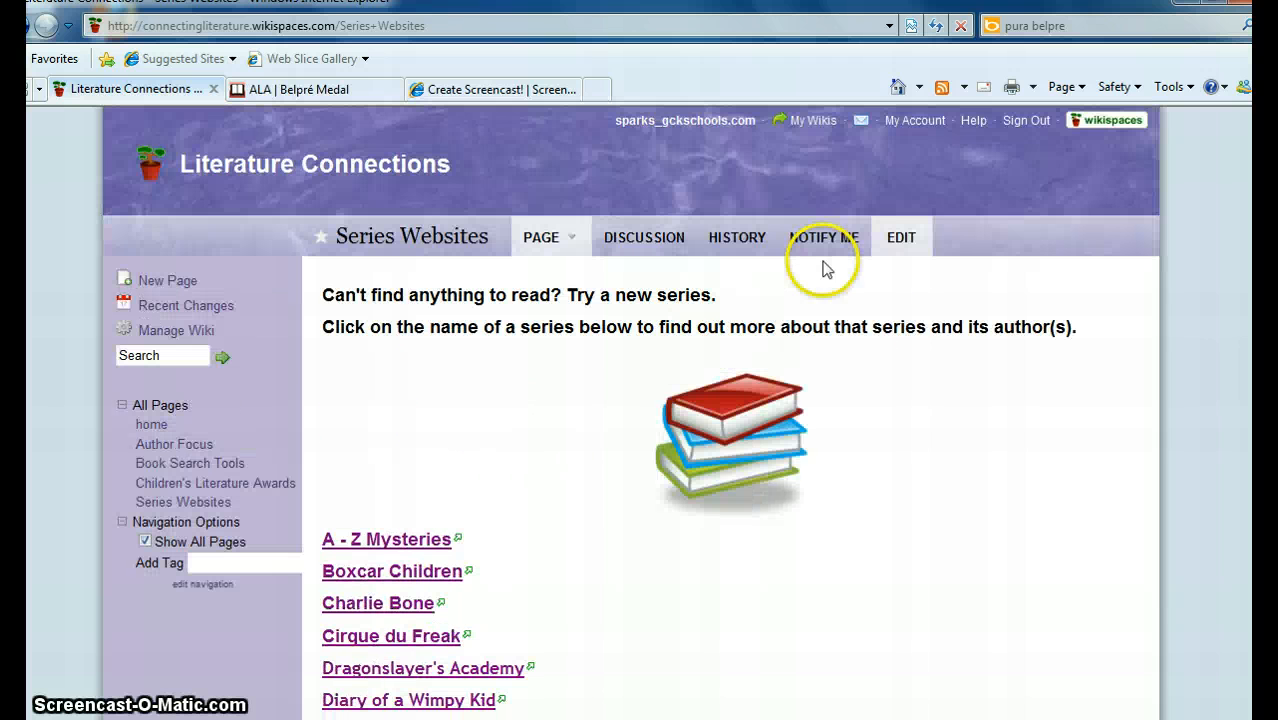
- Edit the Series Websites page, view the link options for the Dragonslayer's Academy text, cancel them, and save the page
left_click(913, 245)
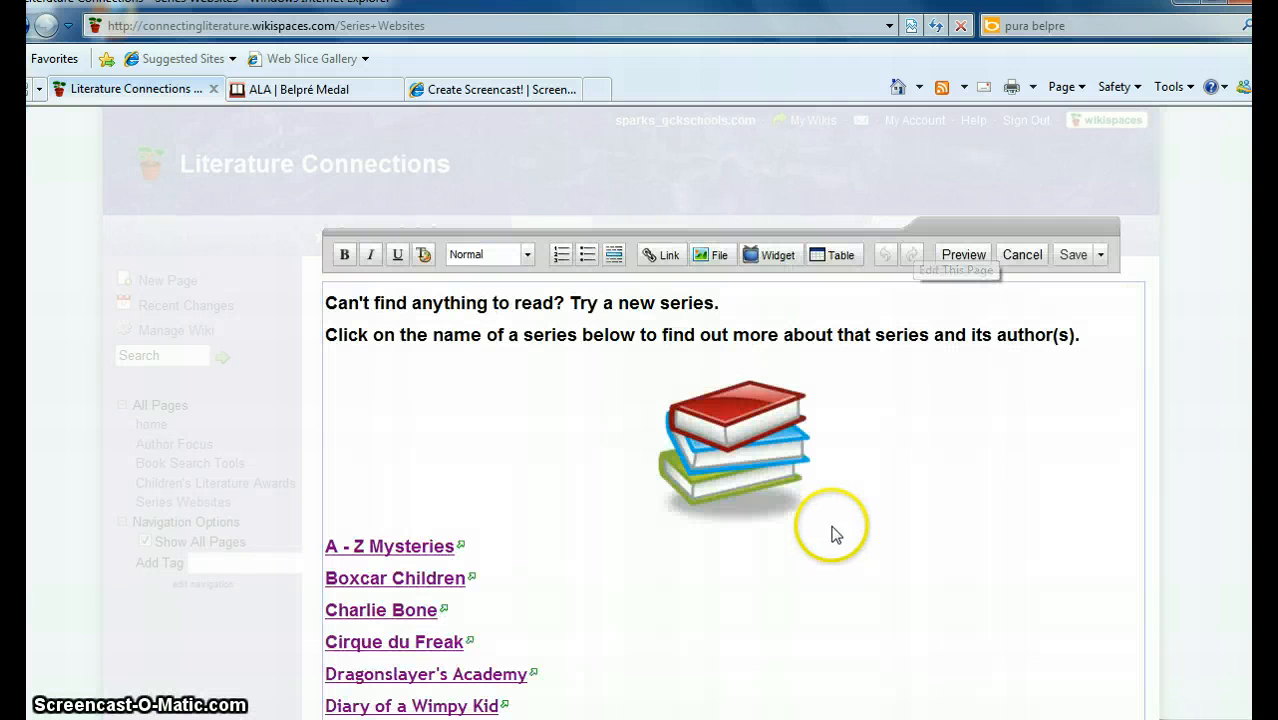
scroll(712, 540, "down", 3)
left_click_drag(556, 488, 412, 494)
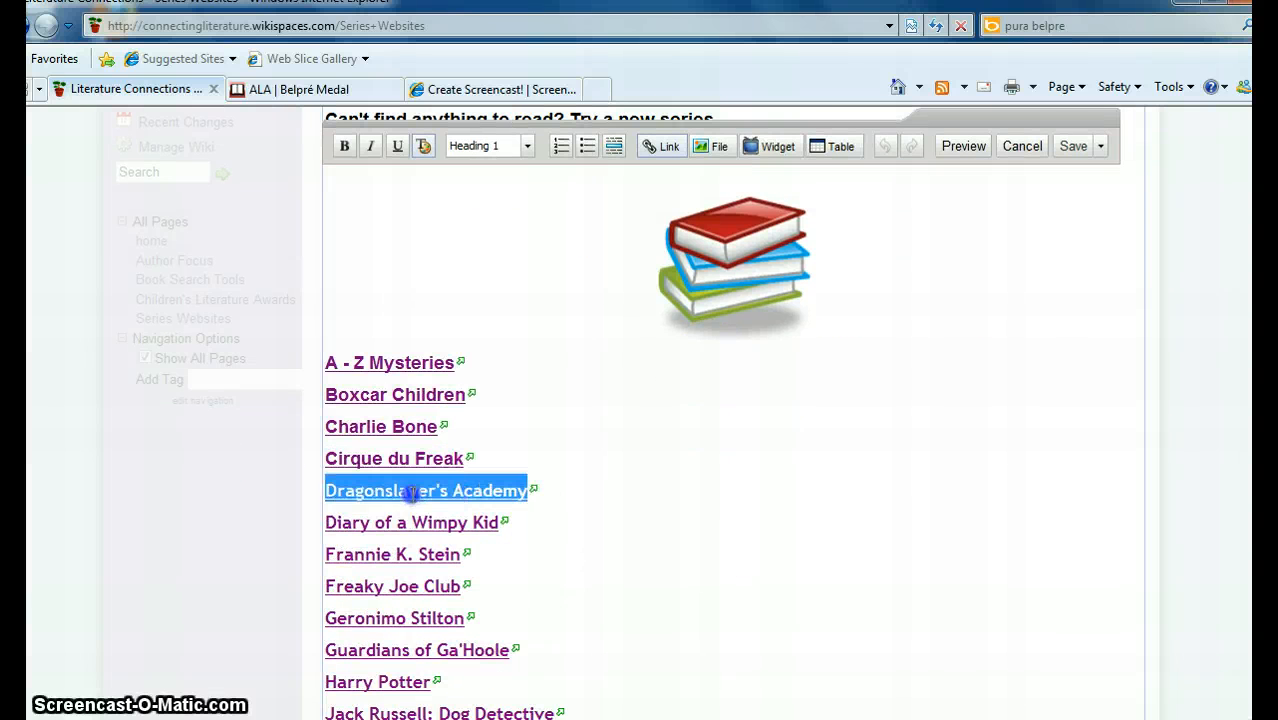
left_click(664, 148)
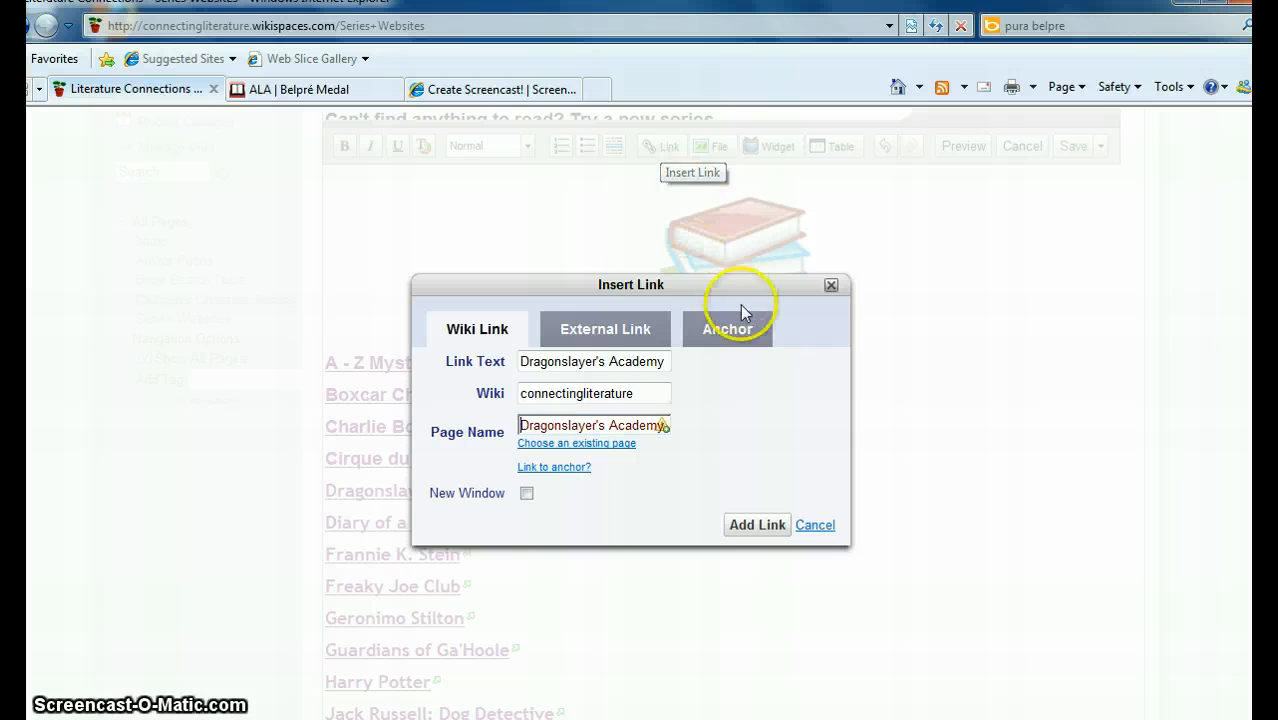
left_click(815, 525)
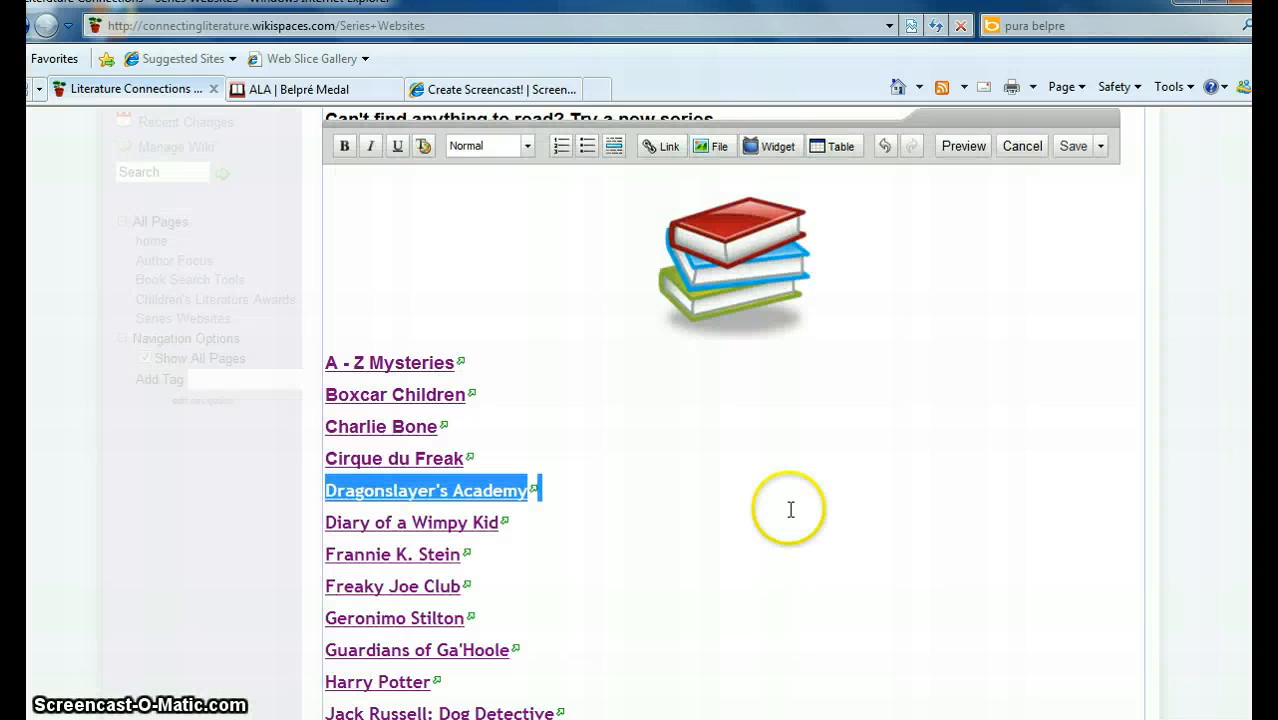
left_click(1075, 150)
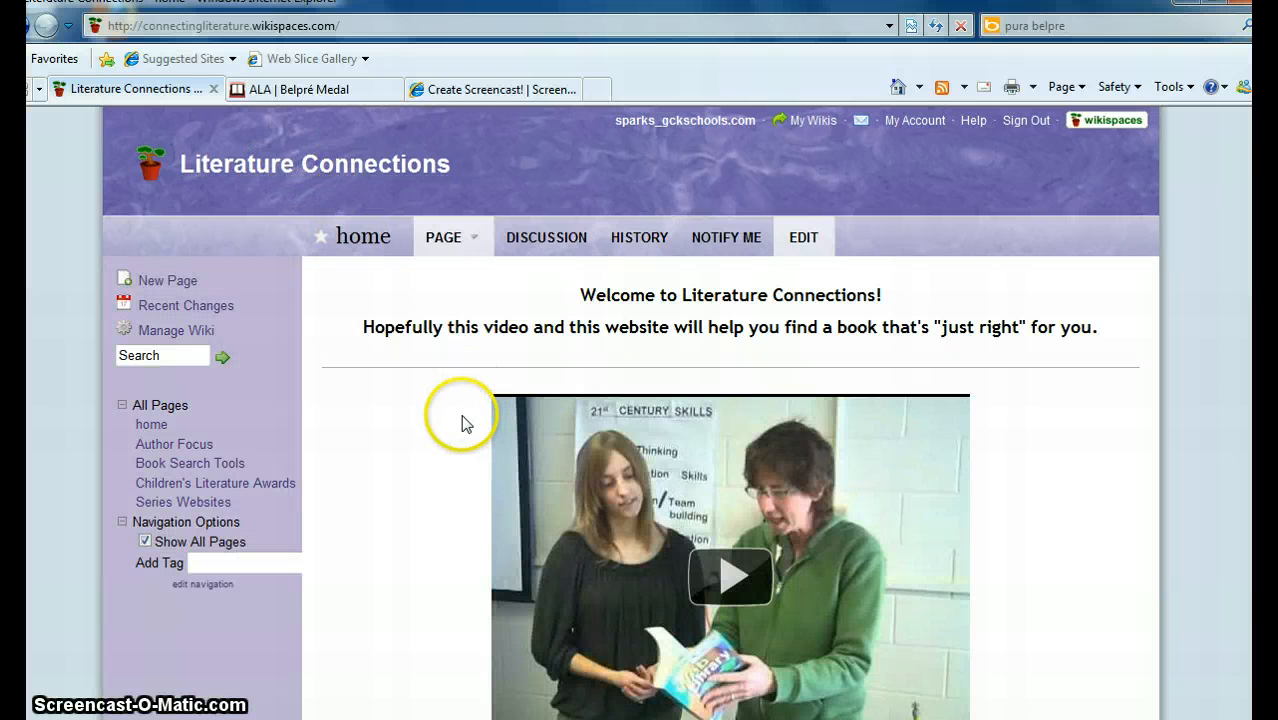
- Return to the wiki's home page and look over its welcome text and embedded video
scroll(463, 424, "down", 2)
scroll(463, 424, "down", 2)
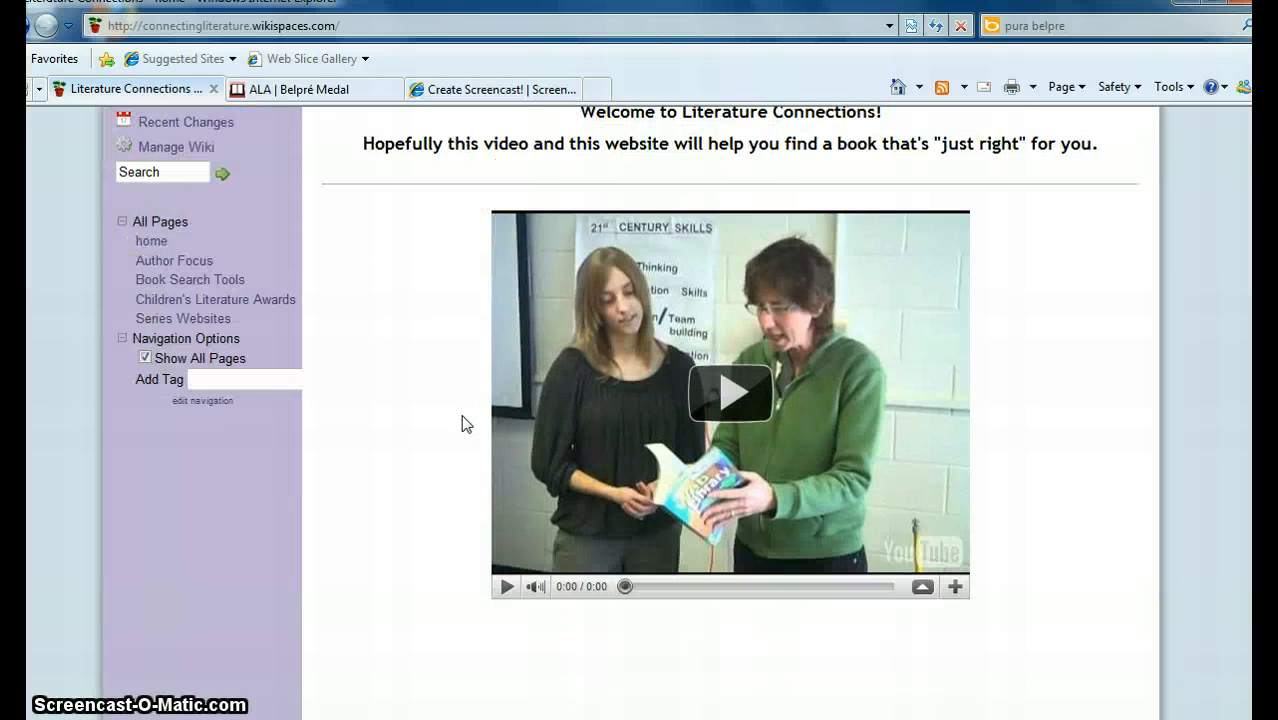
scroll(463, 424, "down", 2)
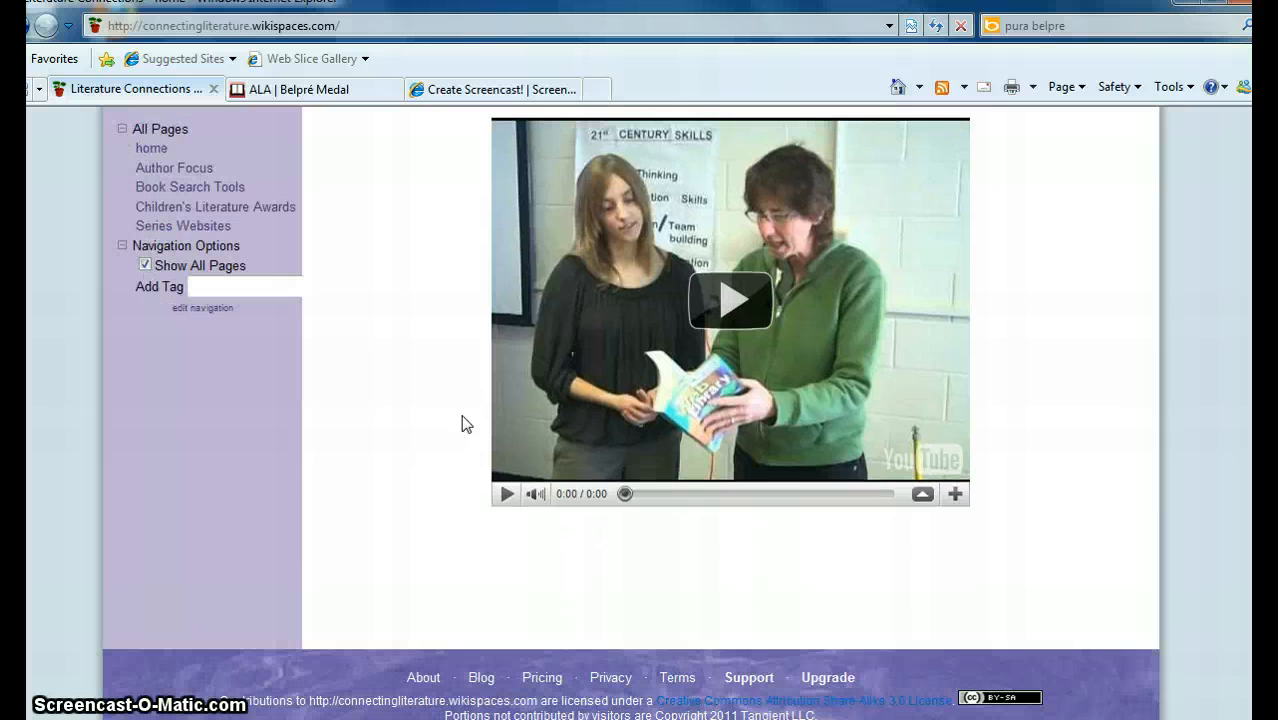
scroll(463, 424, "up", 4)
scroll(463, 424, "up", 2)
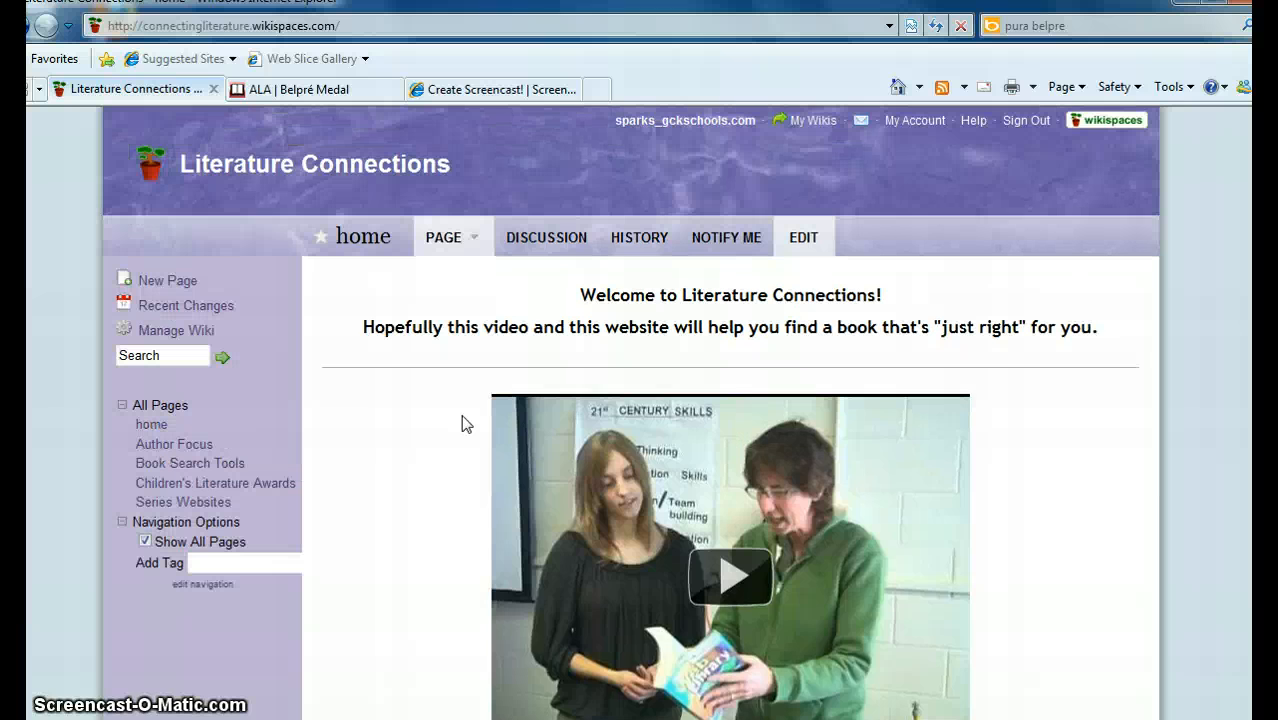